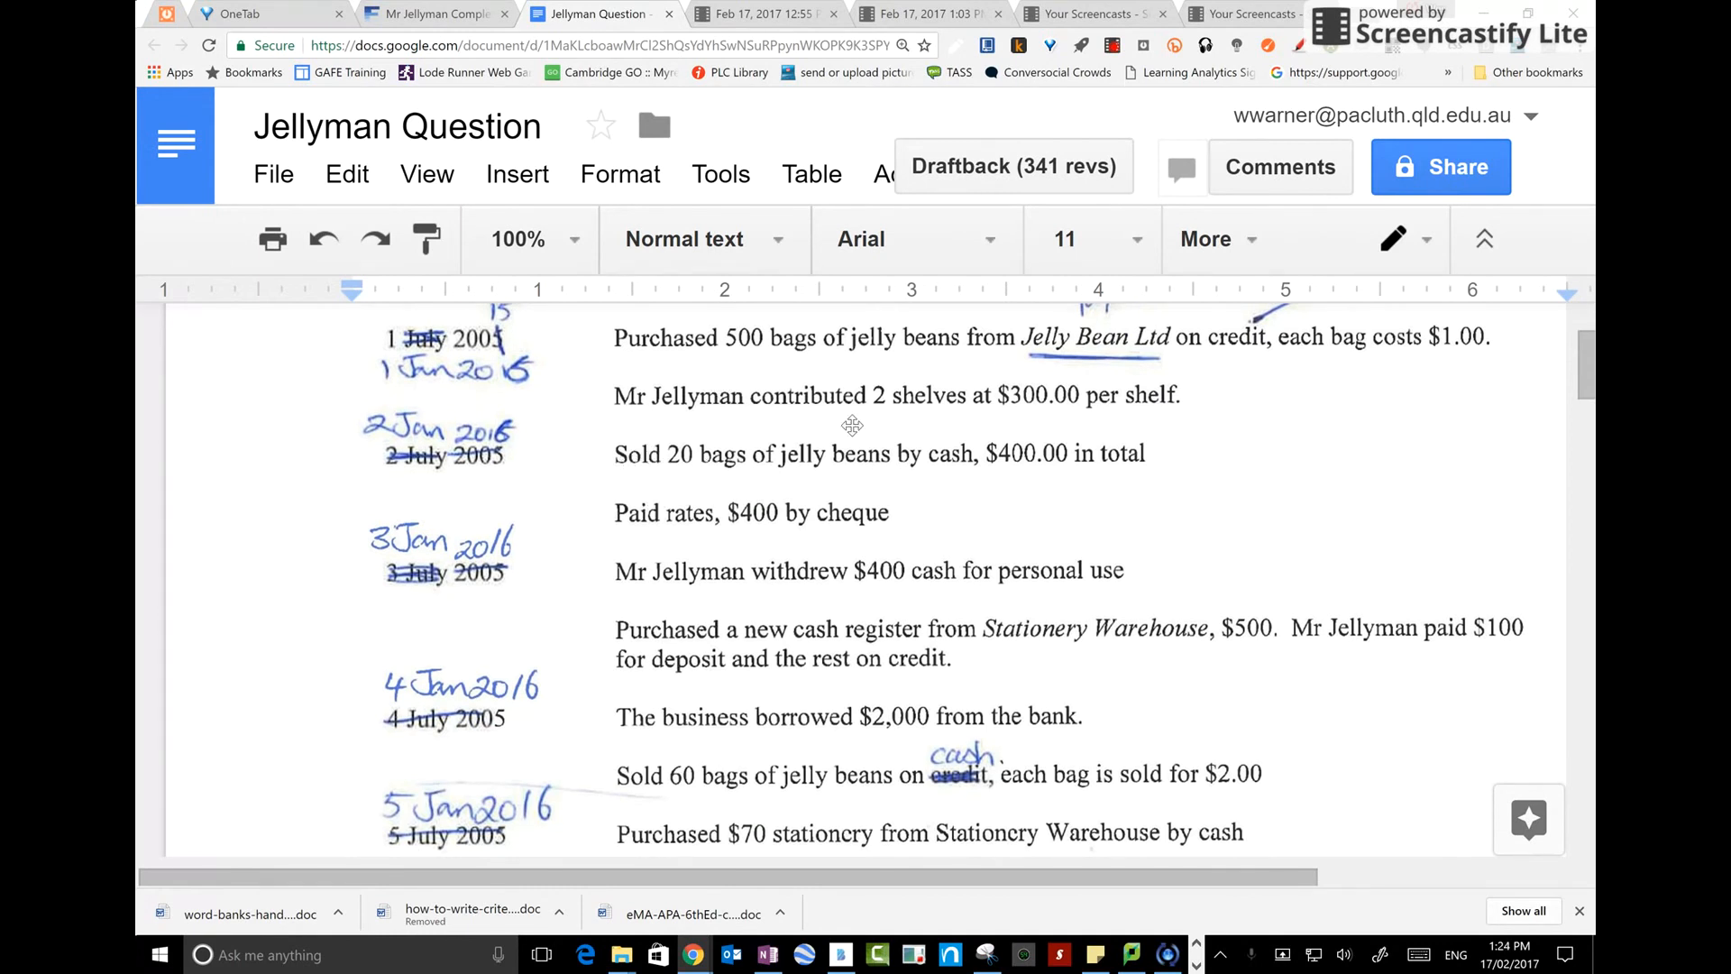
# Open the Profit and Loss report for the company and run it from 01/01/2017 to 28/02/2017
pyautogui.click(442, 12)
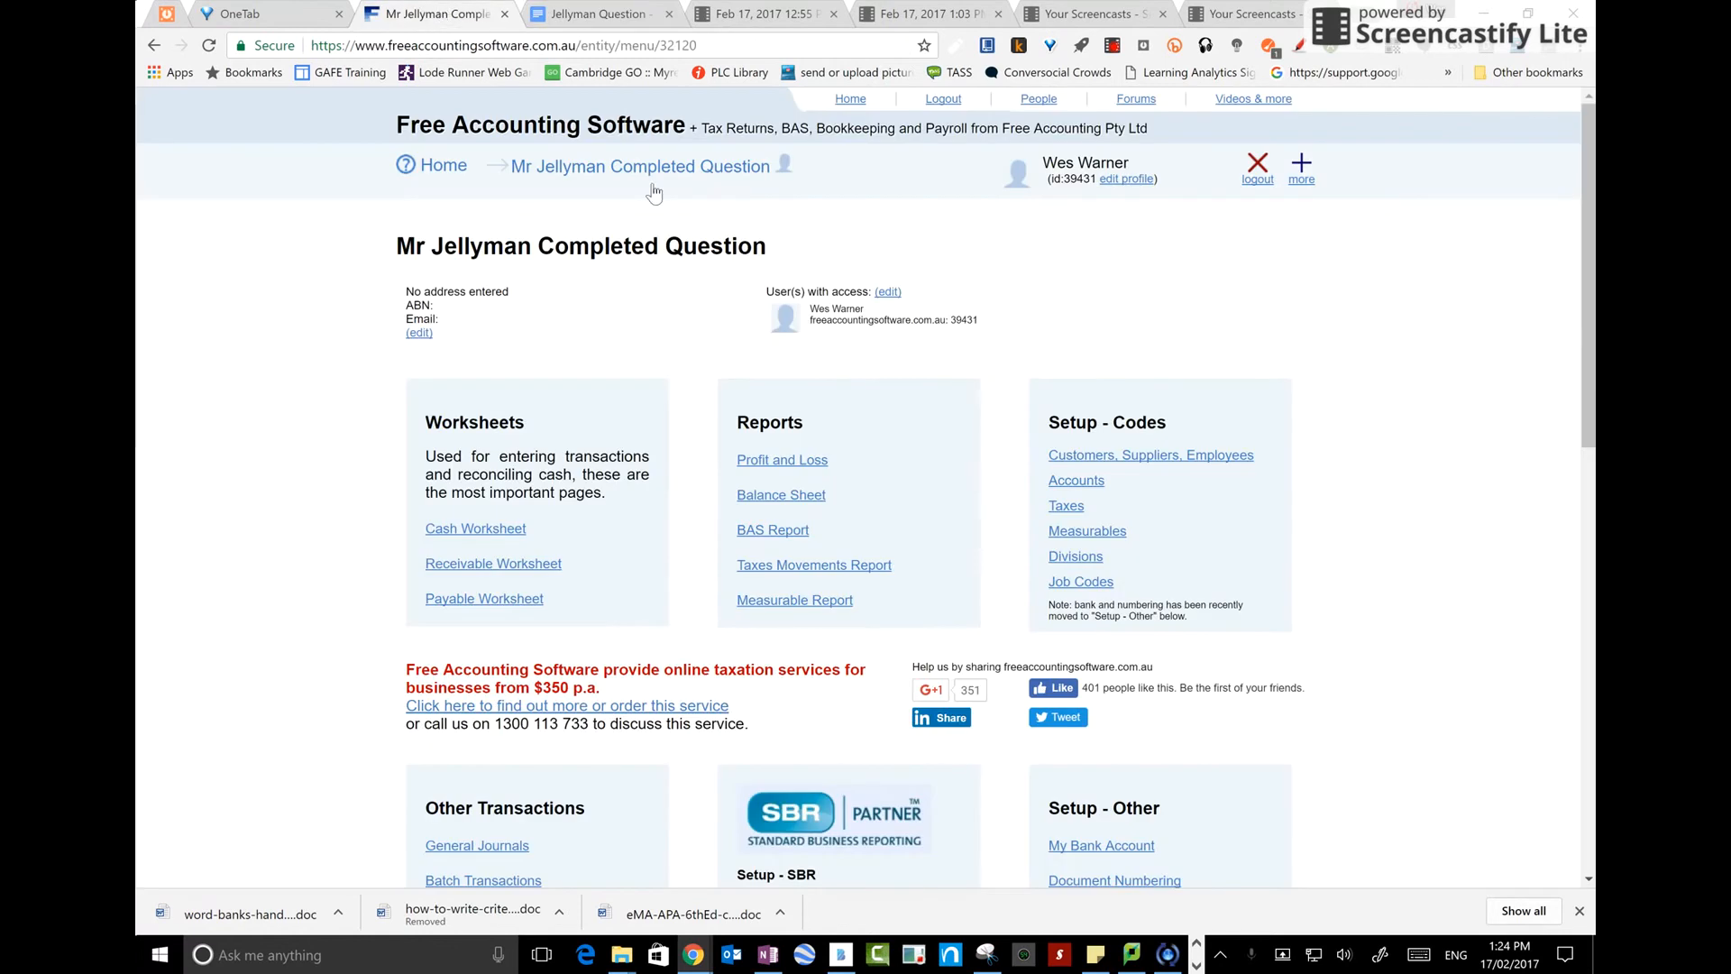
pyautogui.click(793, 462)
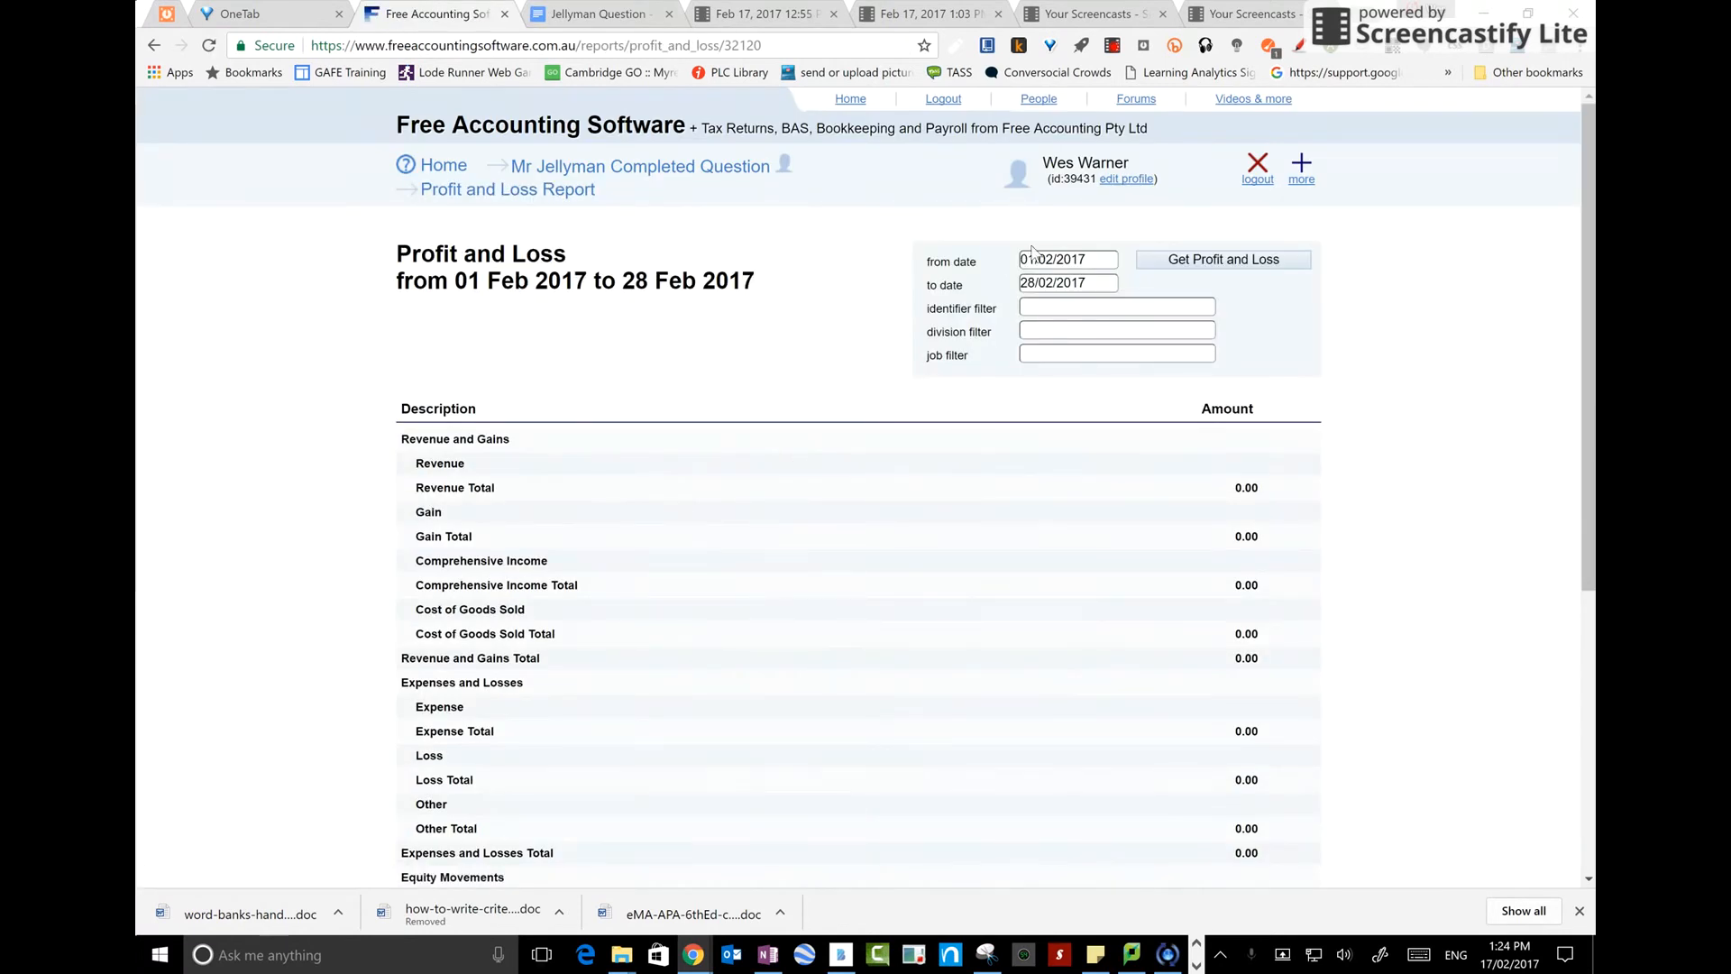
pyautogui.click(1093, 256)
pyautogui.click(1037, 288)
pyautogui.click(1045, 343)
pyautogui.click(1183, 269)
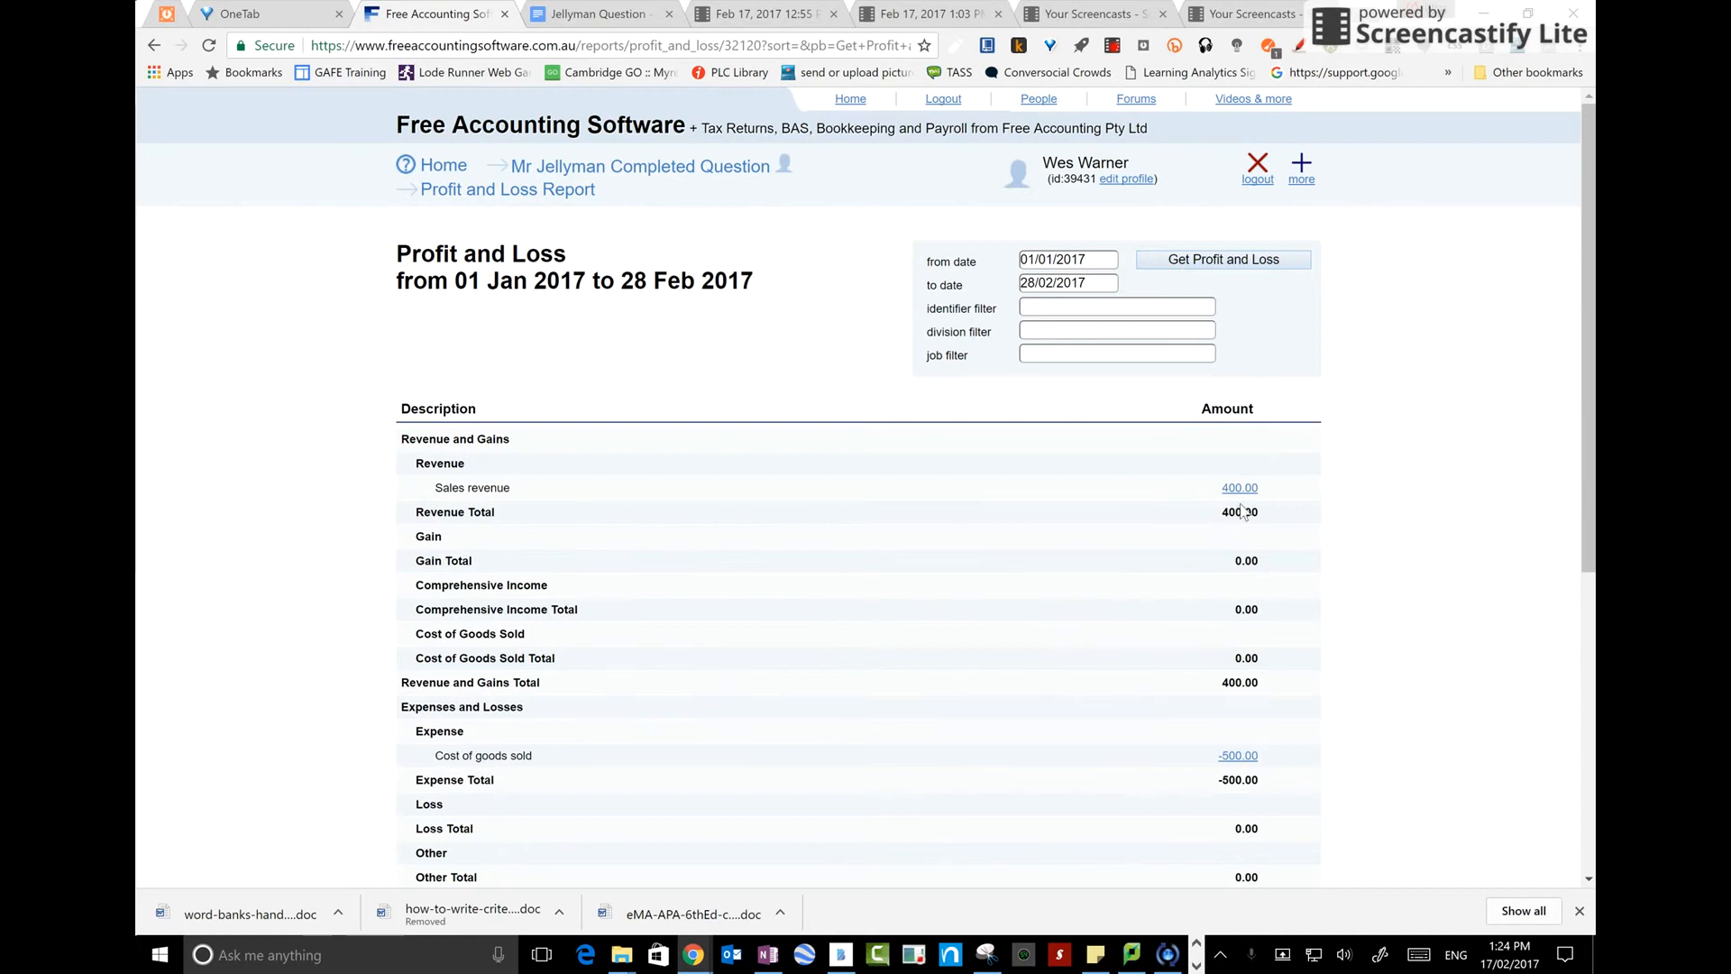
pyautogui.scroll(-2, 1151, 667)
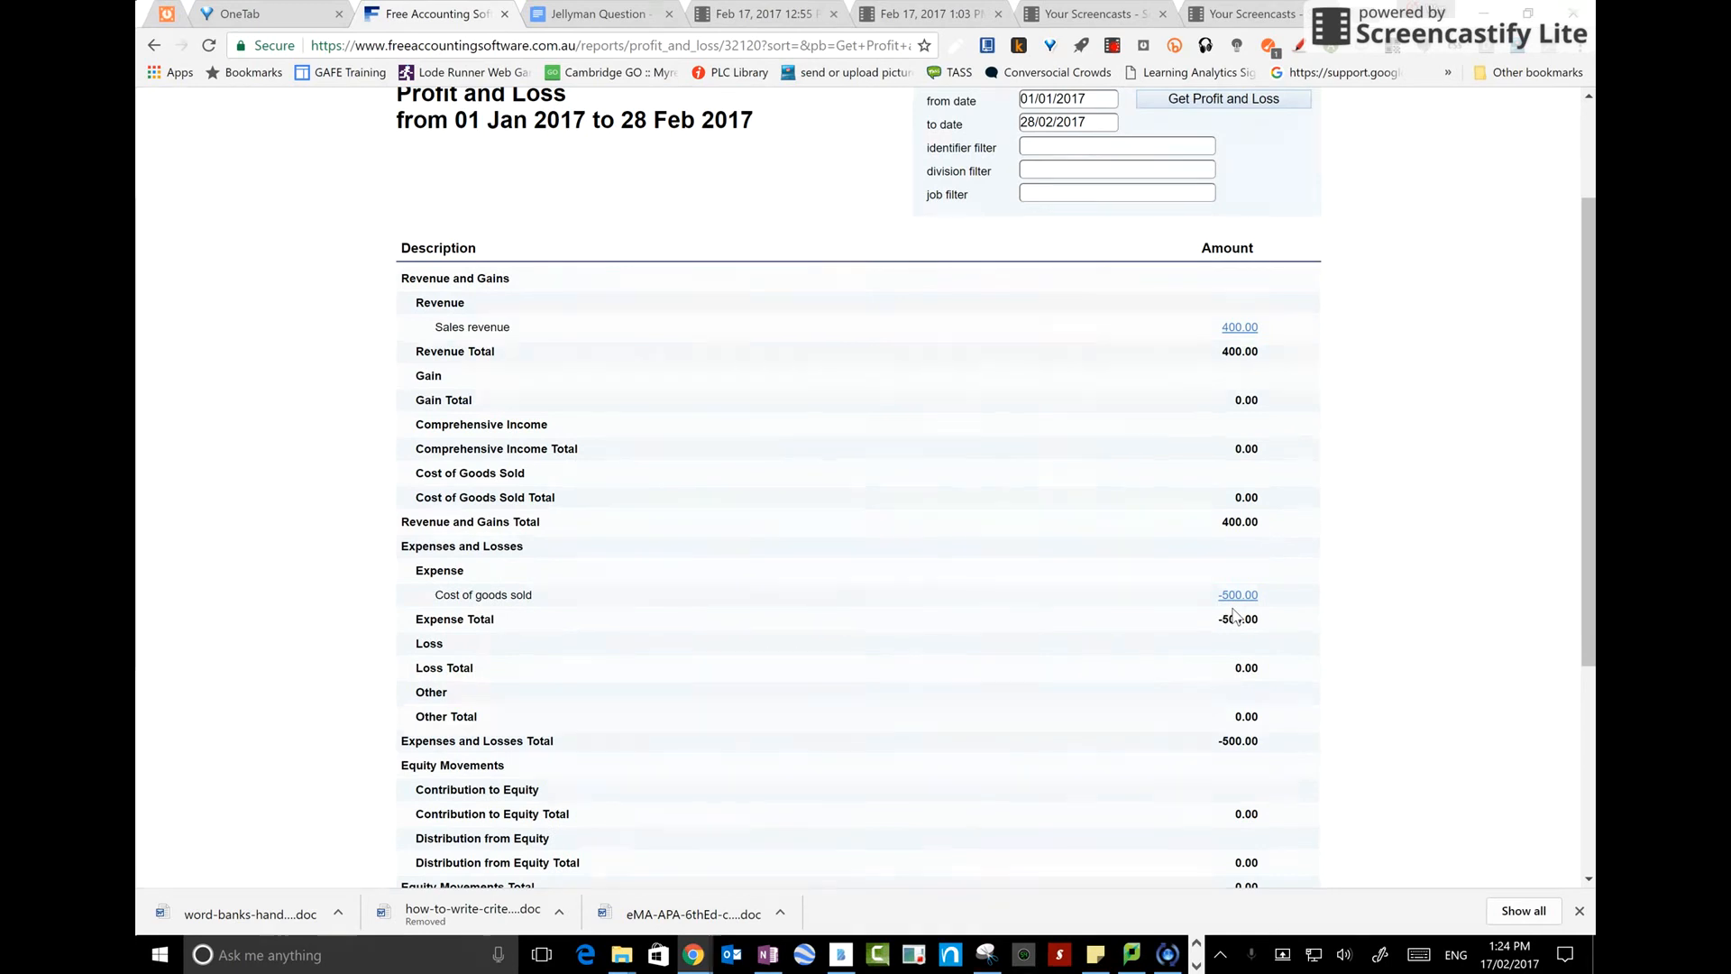
pyautogui.scroll(2, 988, 569)
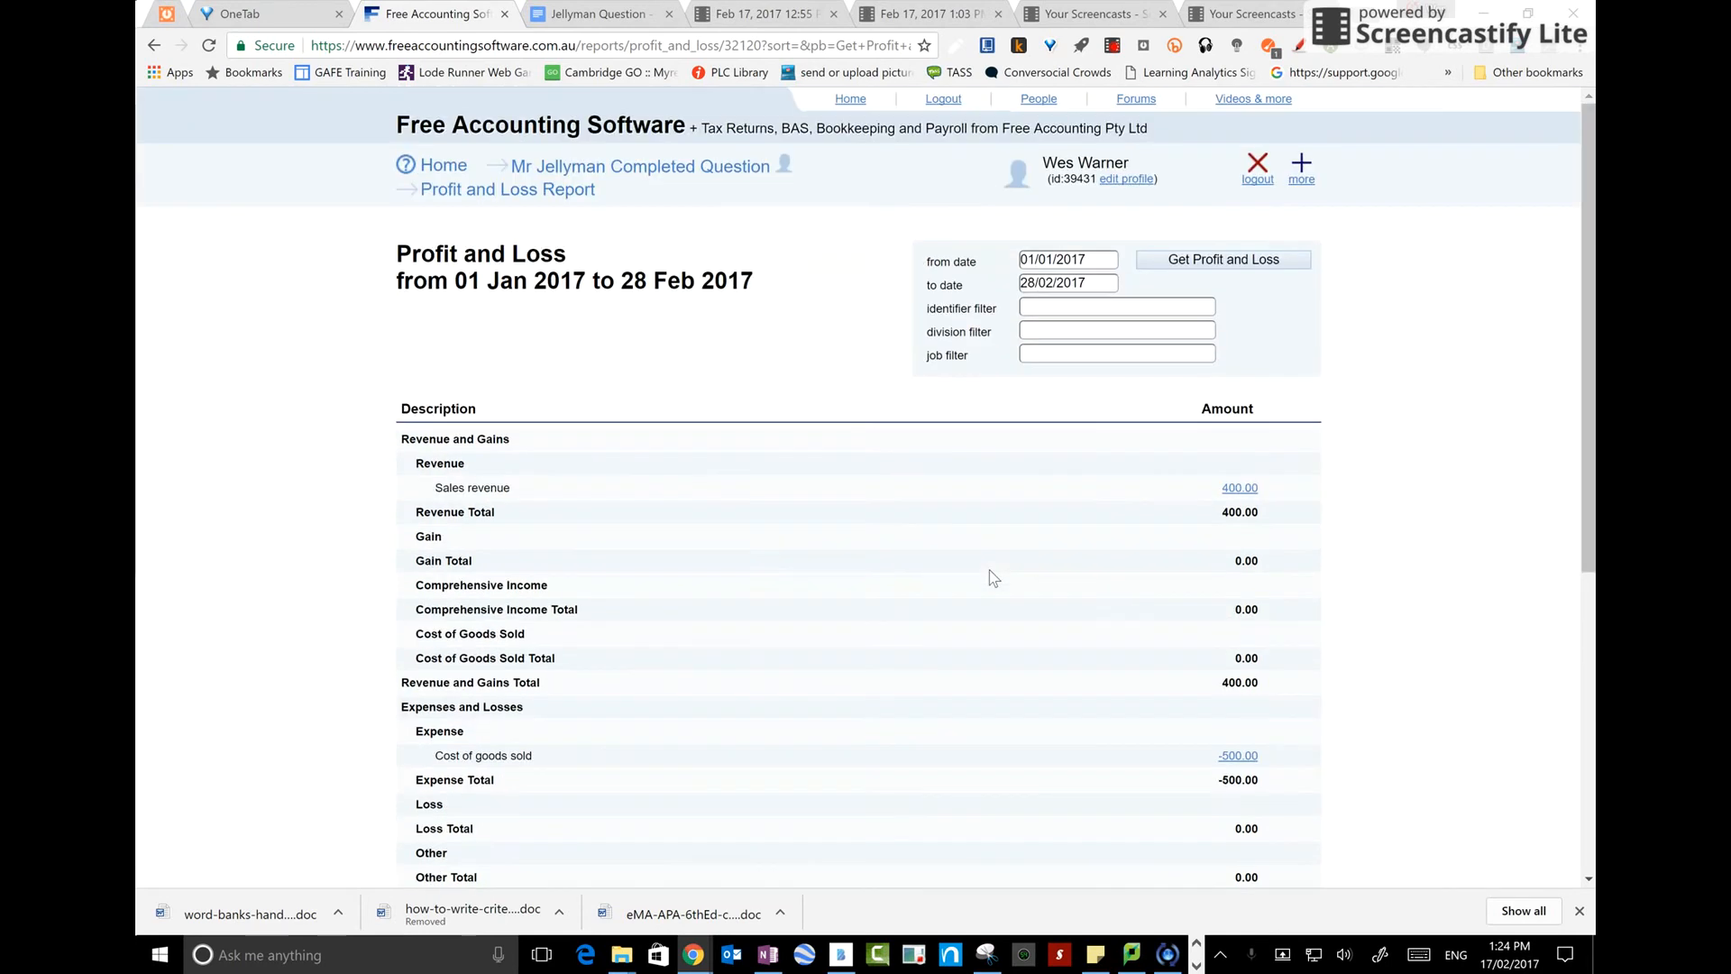
# Open the Balance Sheet report as at 28/02/2017 and return to the company menu
pyautogui.click(677, 173)
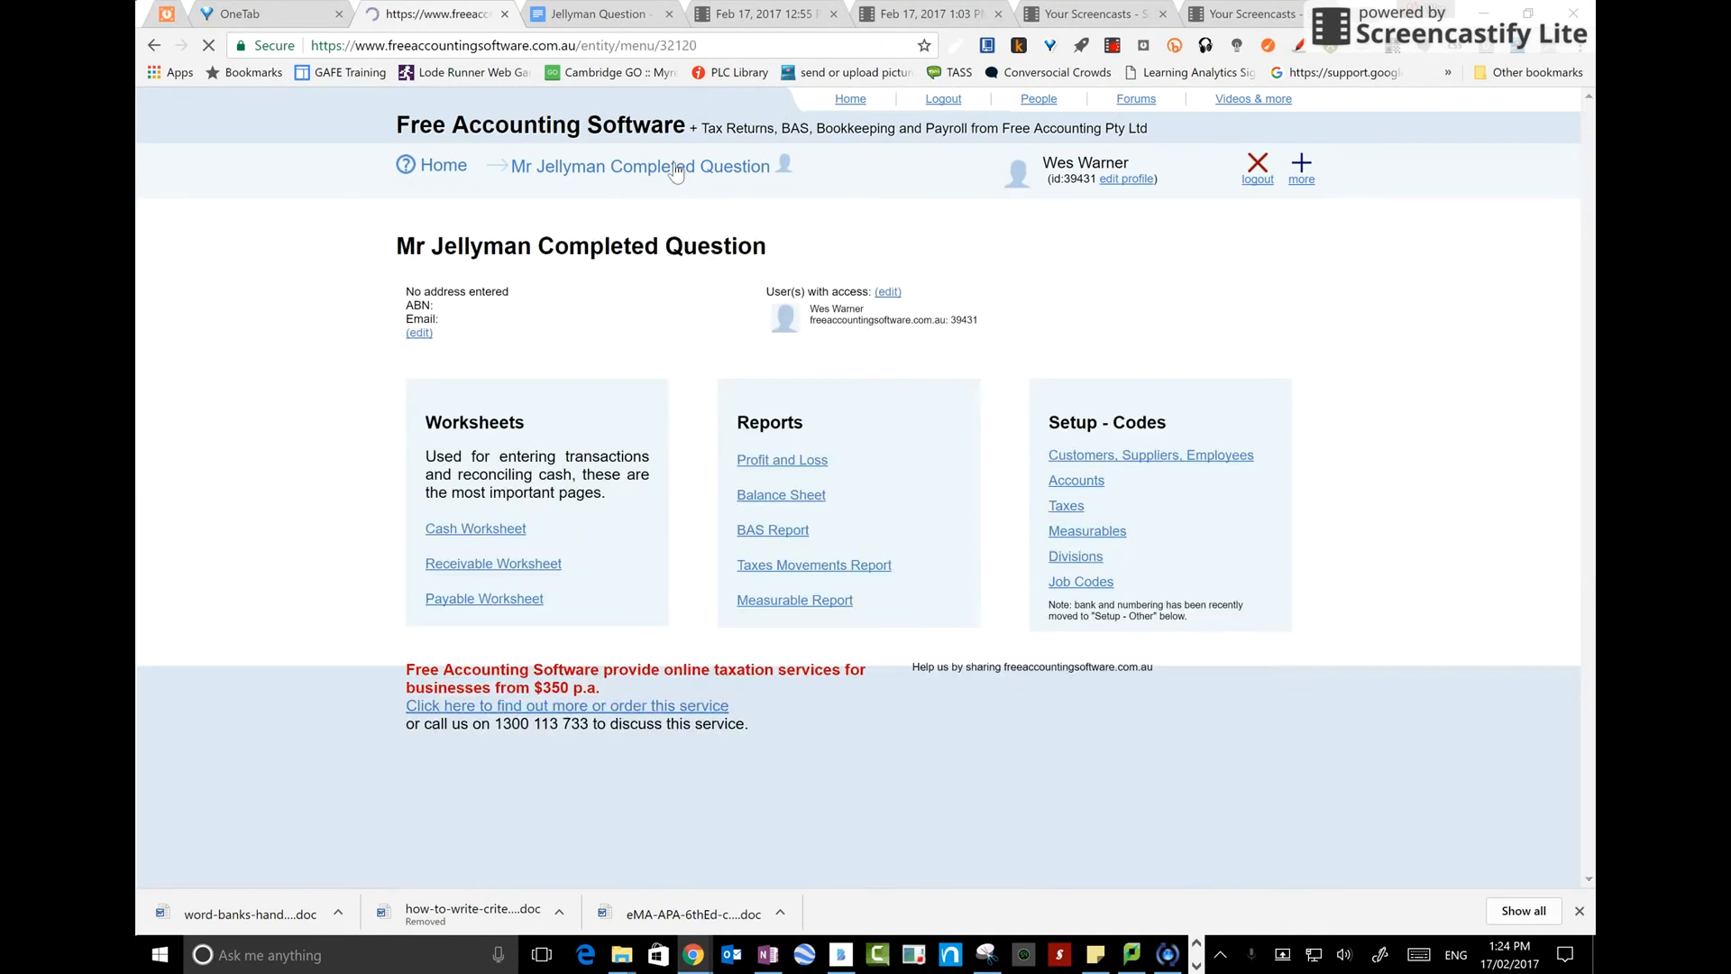
pyautogui.click(787, 496)
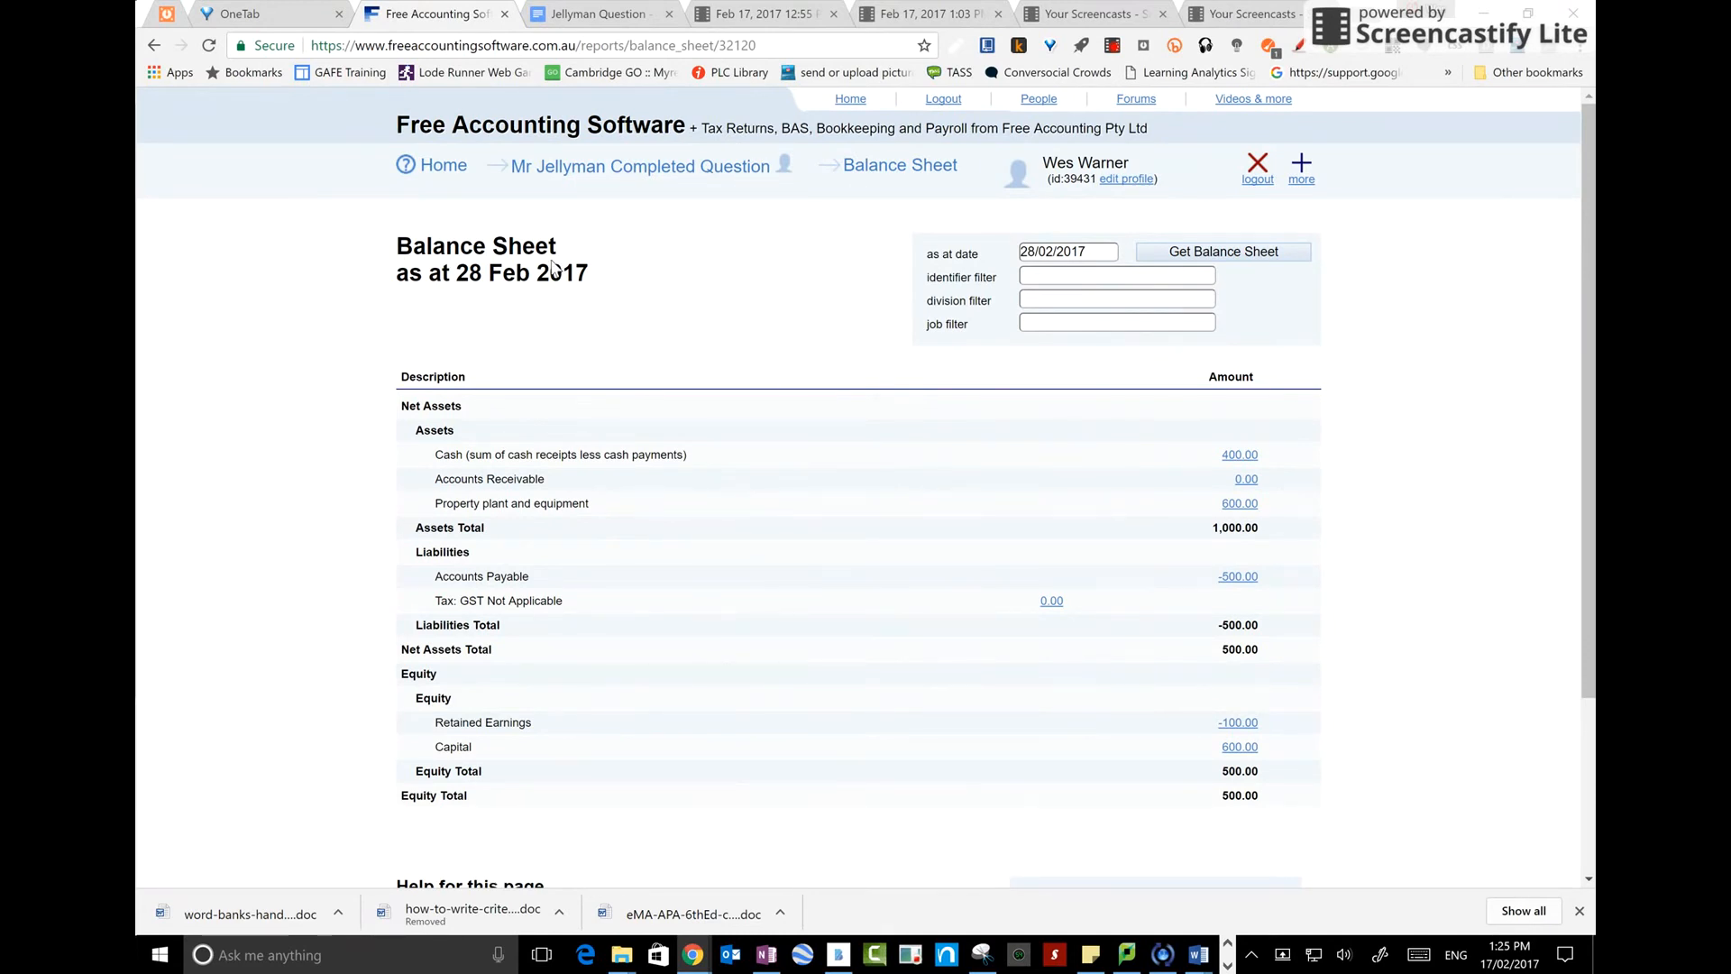
pyautogui.click(559, 167)
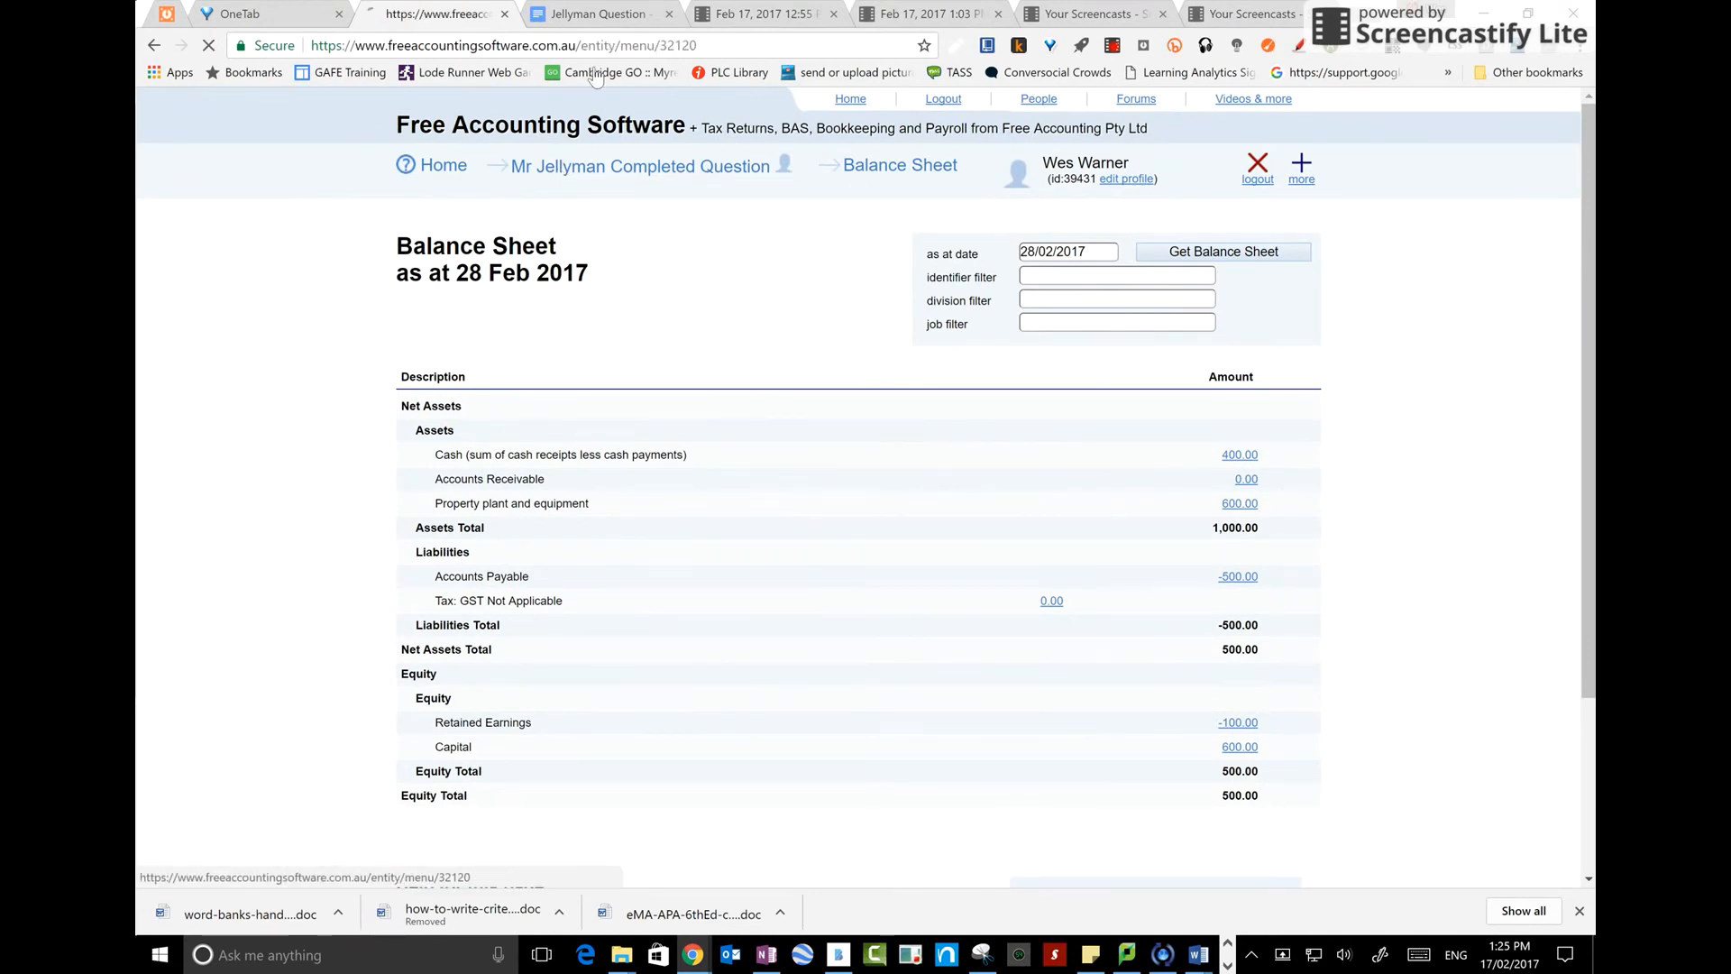
# Switch to the Jellyman Question document and read through the transactions and step instructions
pyautogui.click(613, 18)
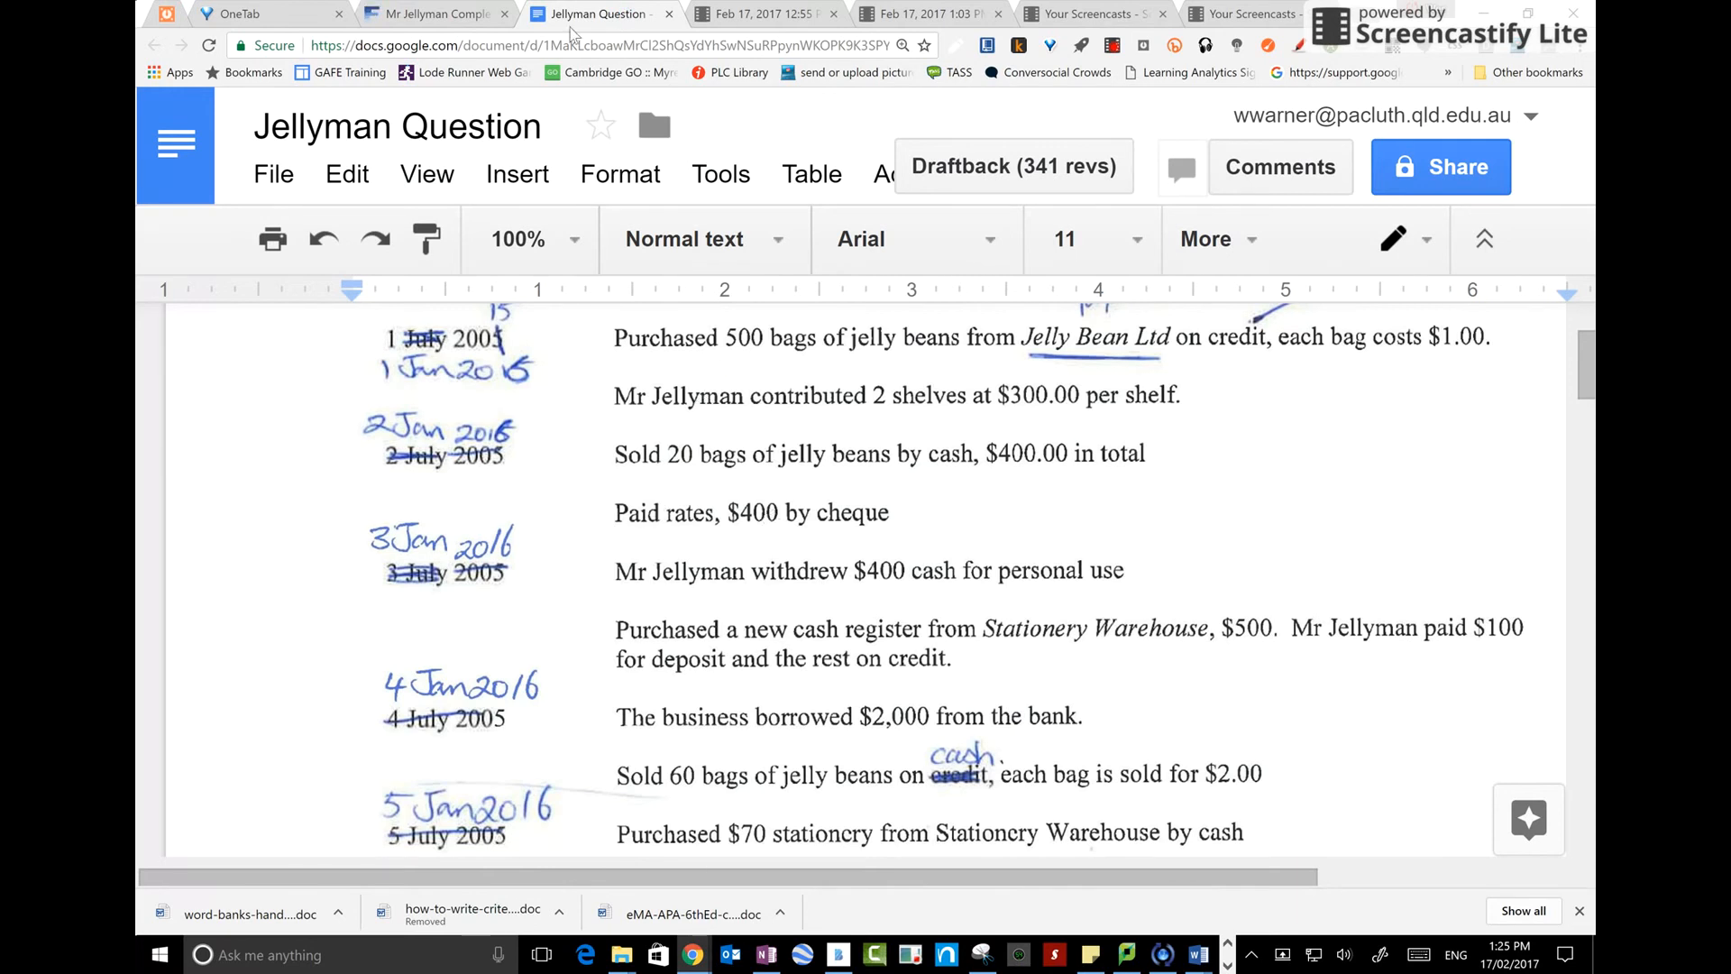
pyautogui.scroll(-8, 771, 563)
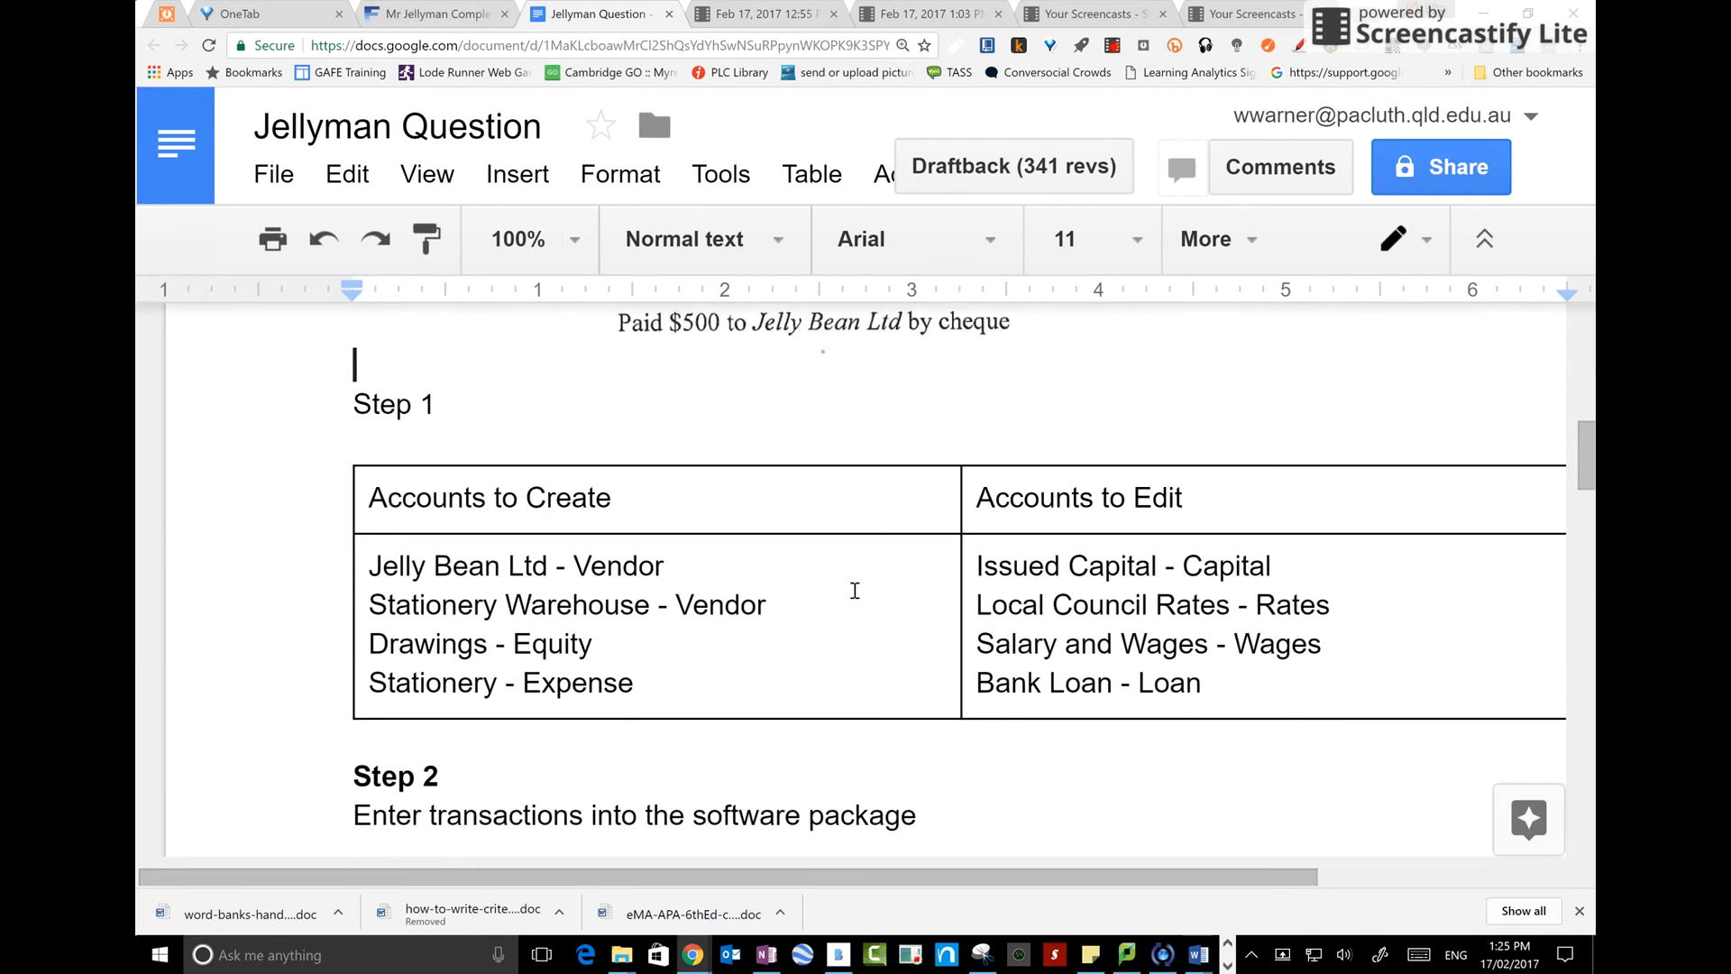
pyautogui.scroll(-4, 769, 610)
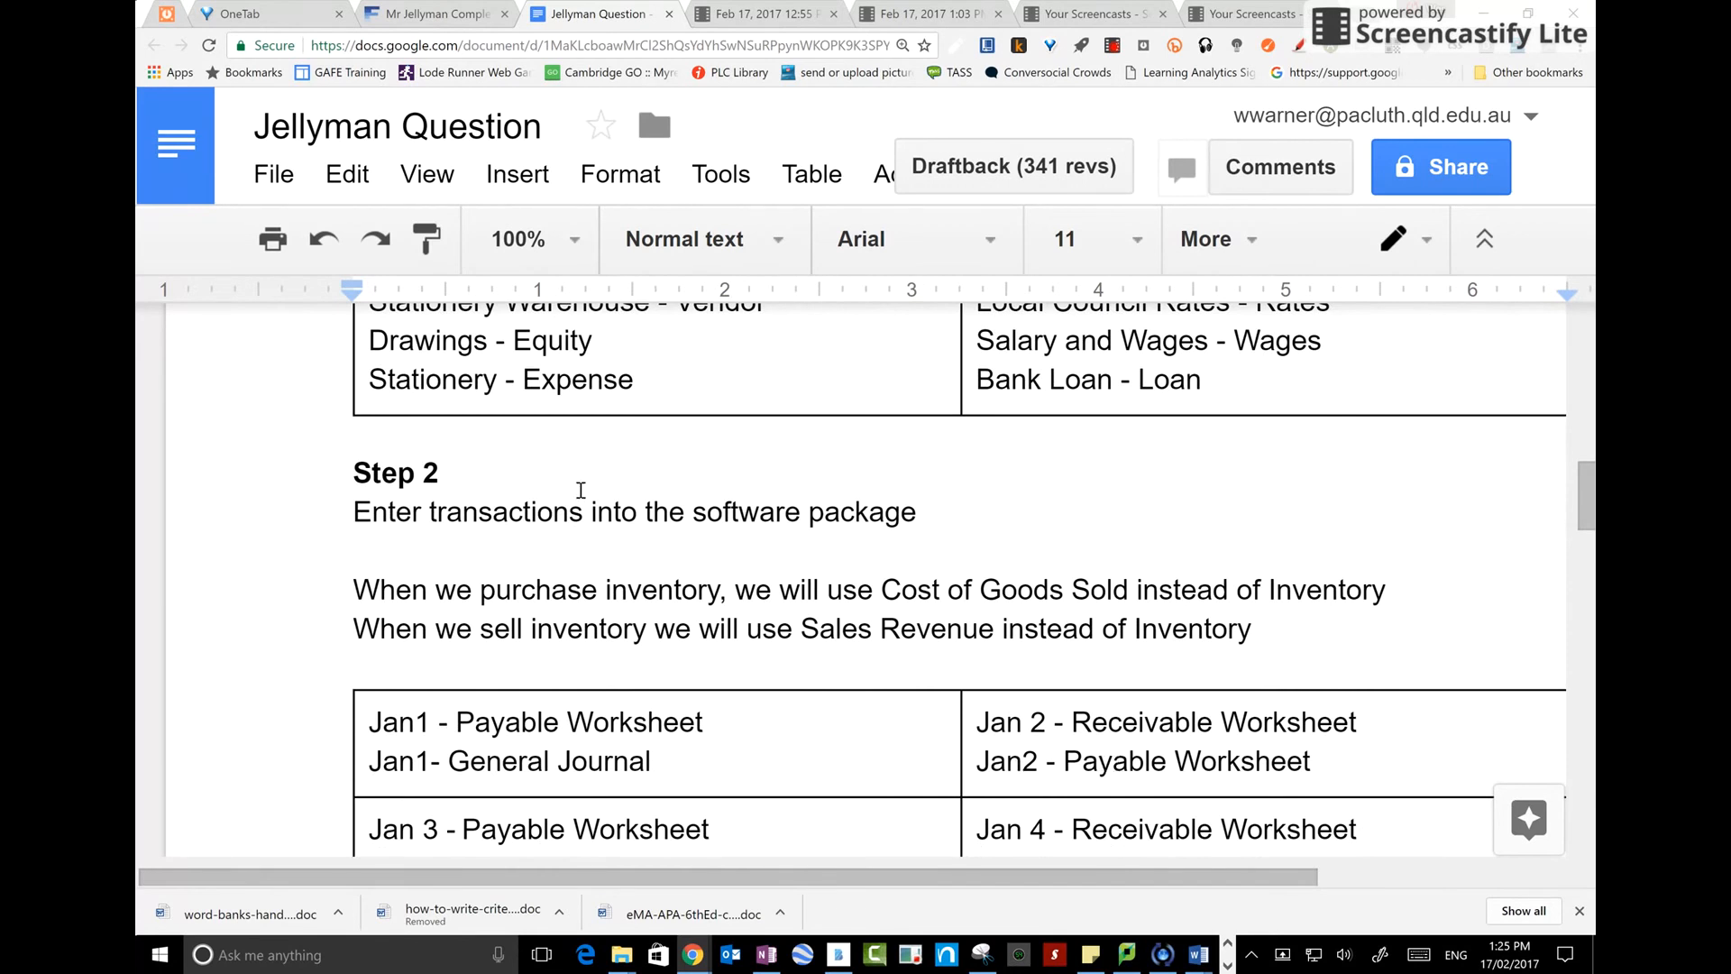
# Switch back to the accounting site and start a new Payable Worksheet cash payment entry dated 02/01/2017
pyautogui.click(431, 14)
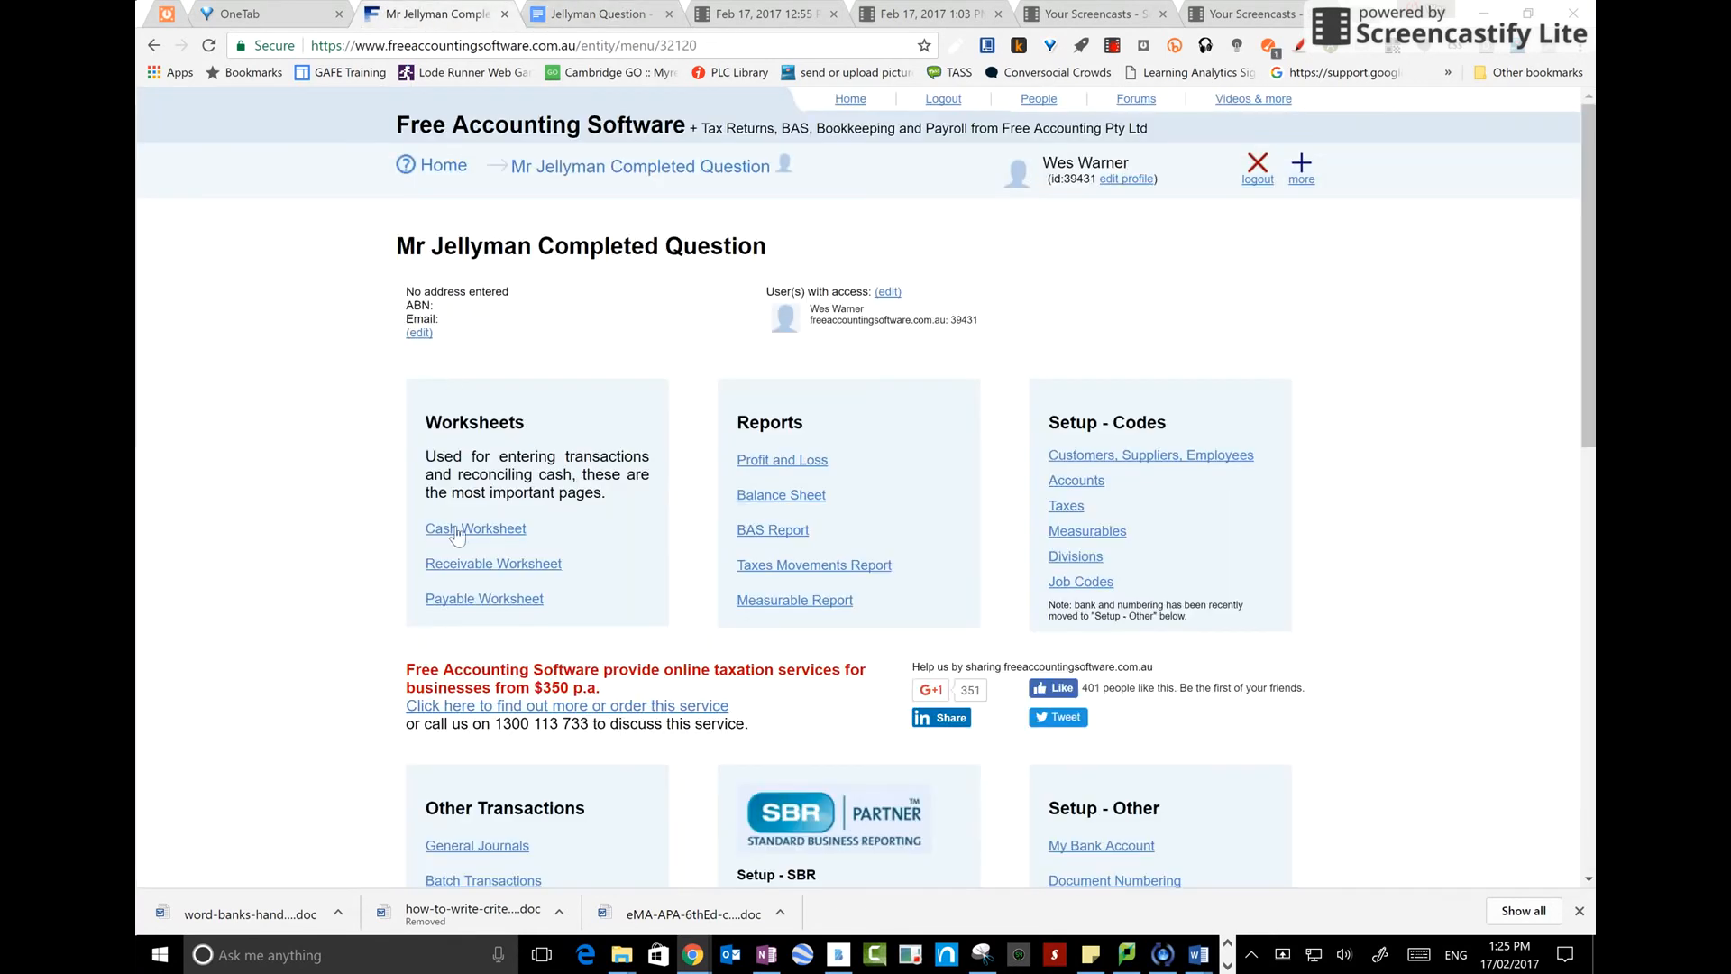
pyautogui.click(473, 600)
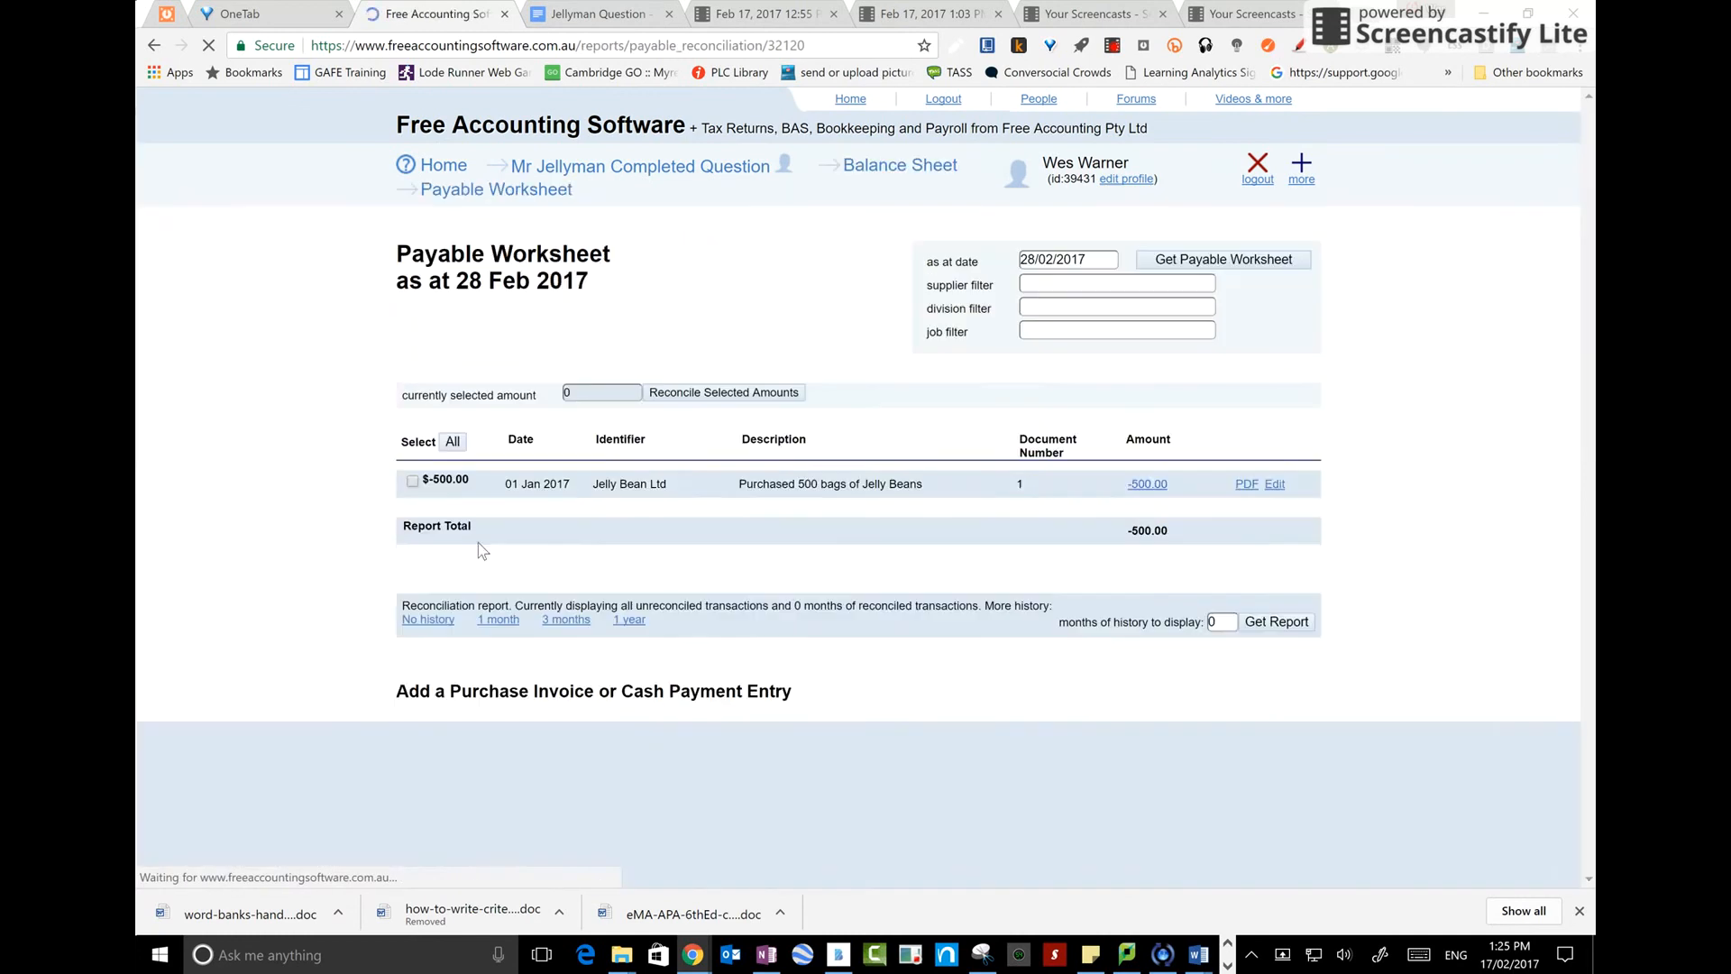
pyautogui.scroll(-2, 488, 805)
pyautogui.click(466, 631)
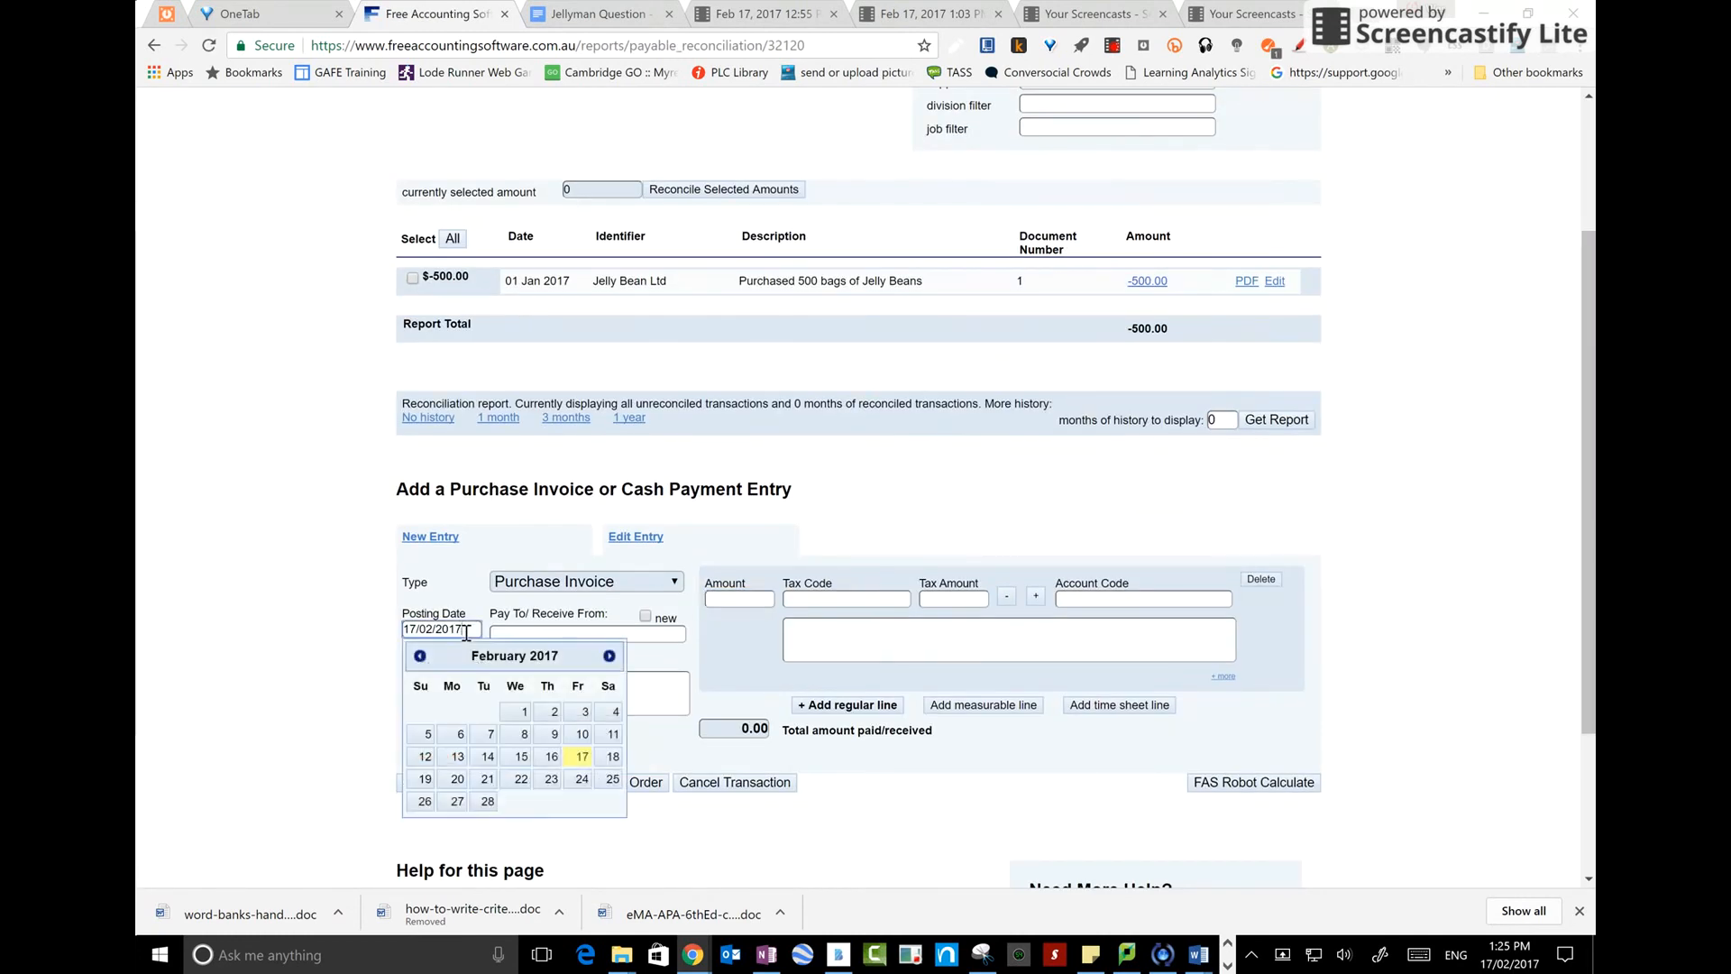
pyautogui.click(420, 656)
pyautogui.click(448, 711)
pyautogui.click(578, 591)
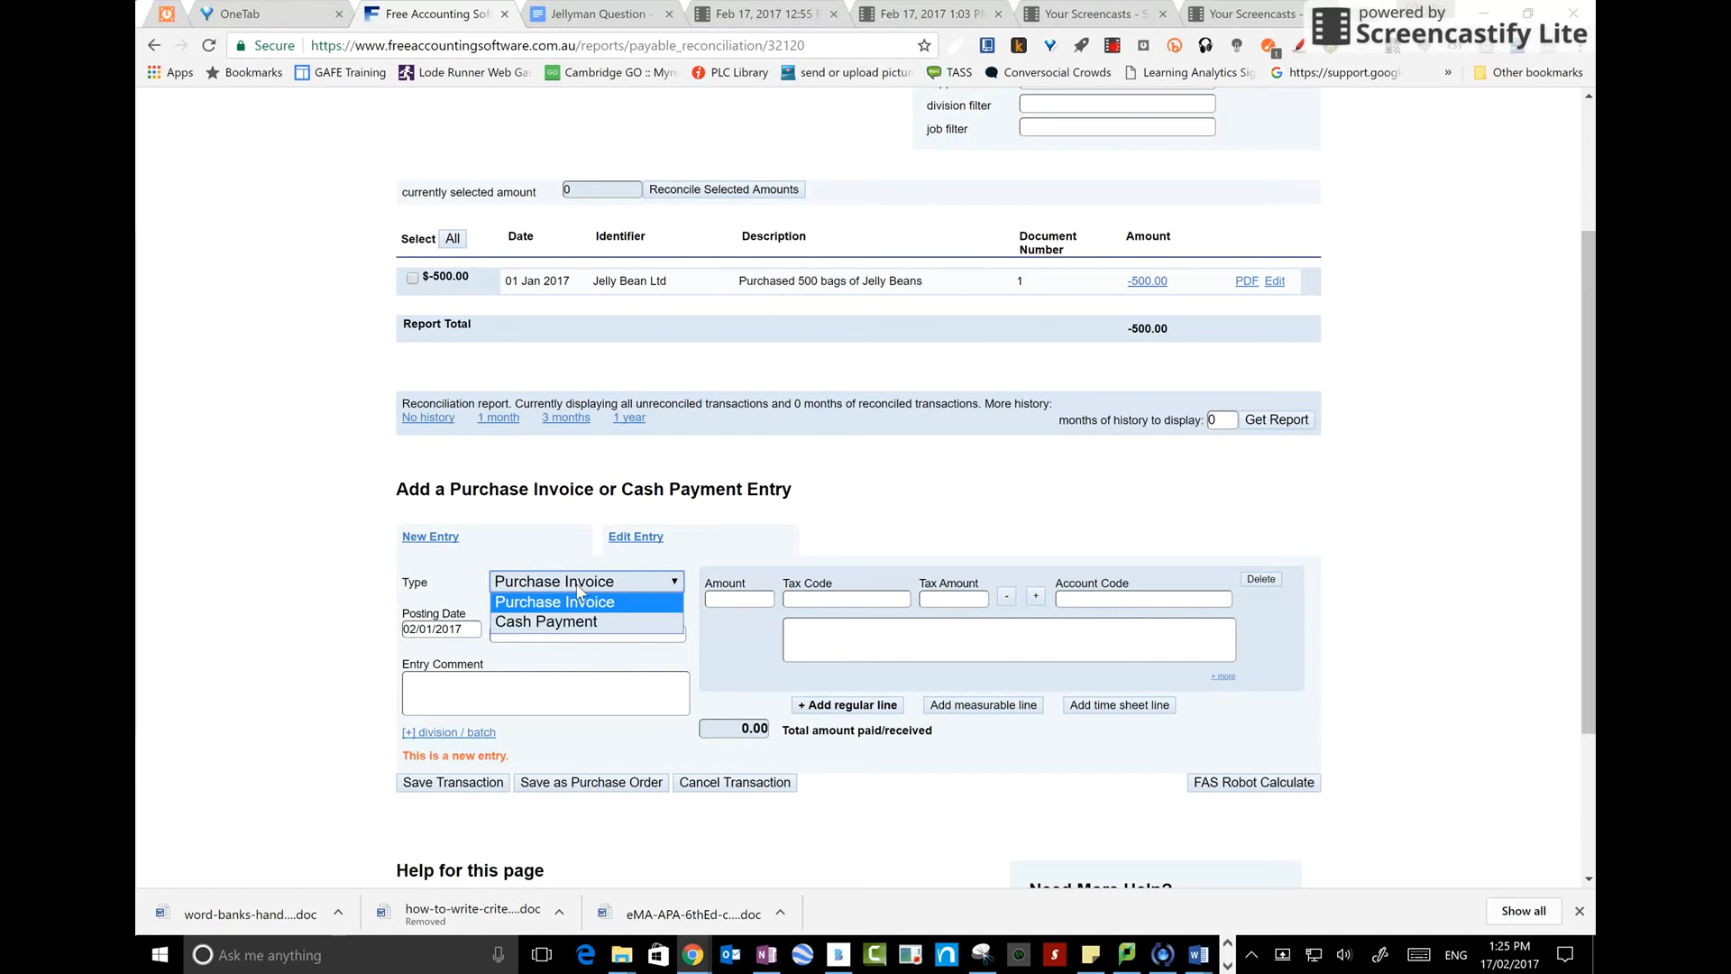
pyautogui.click(575, 622)
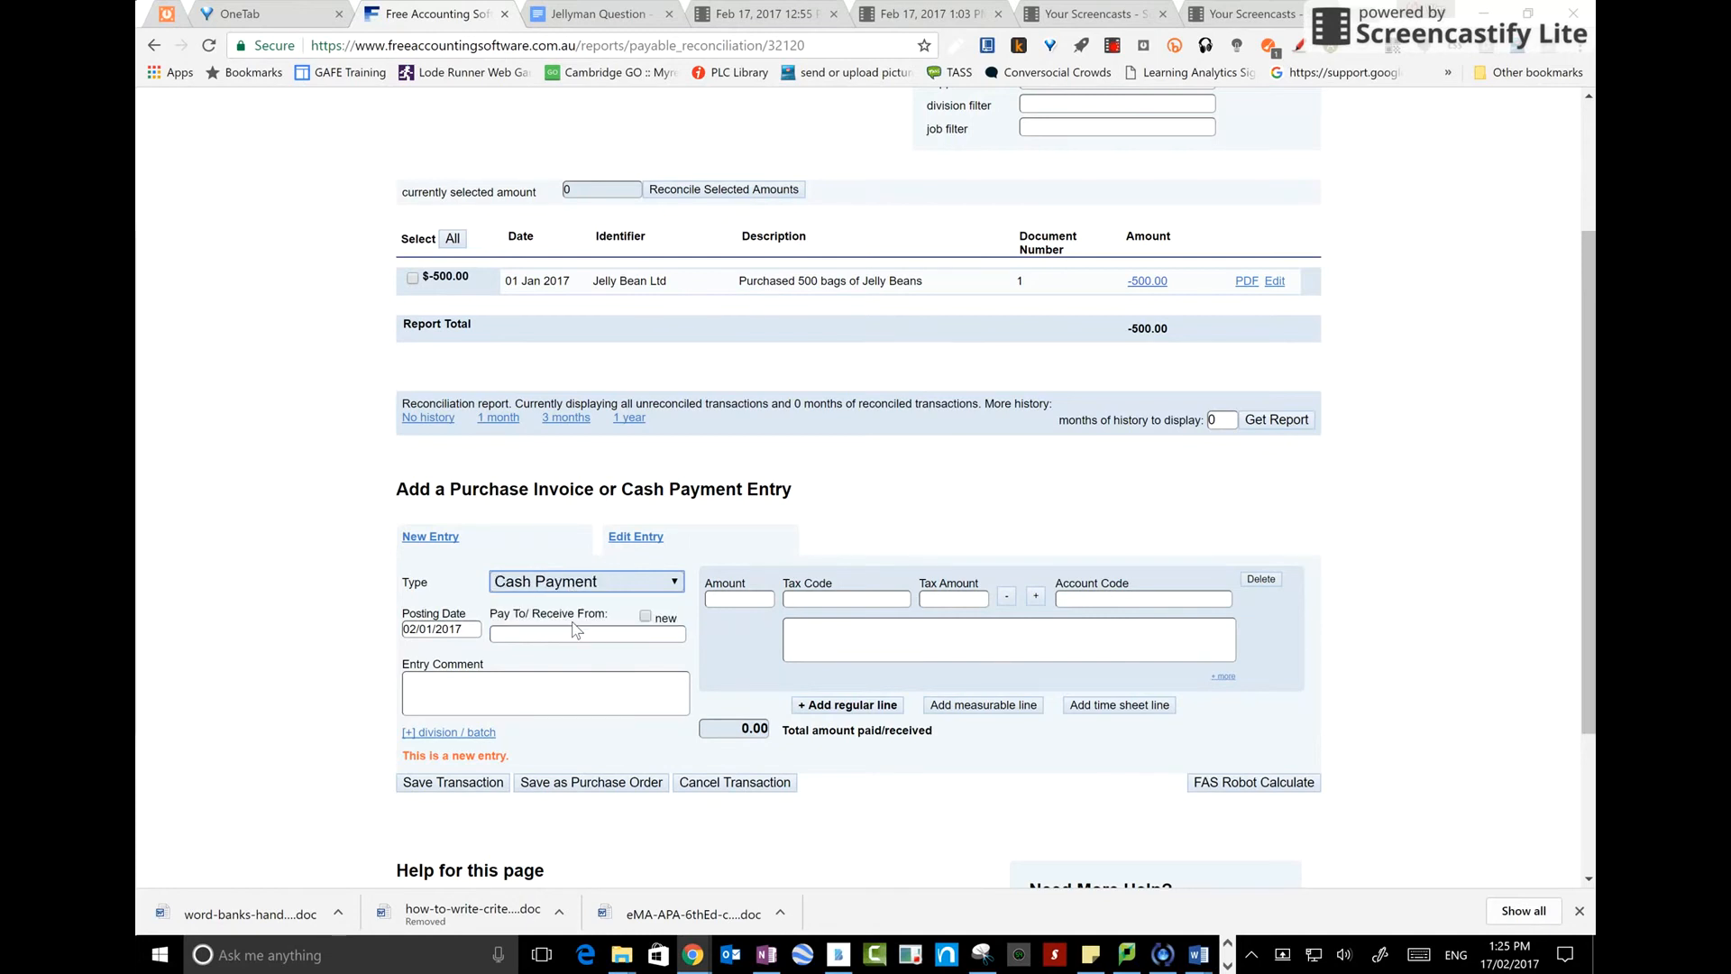
# Set the entry's Pay To/Receive From party to cash
pyautogui.click(572, 631)
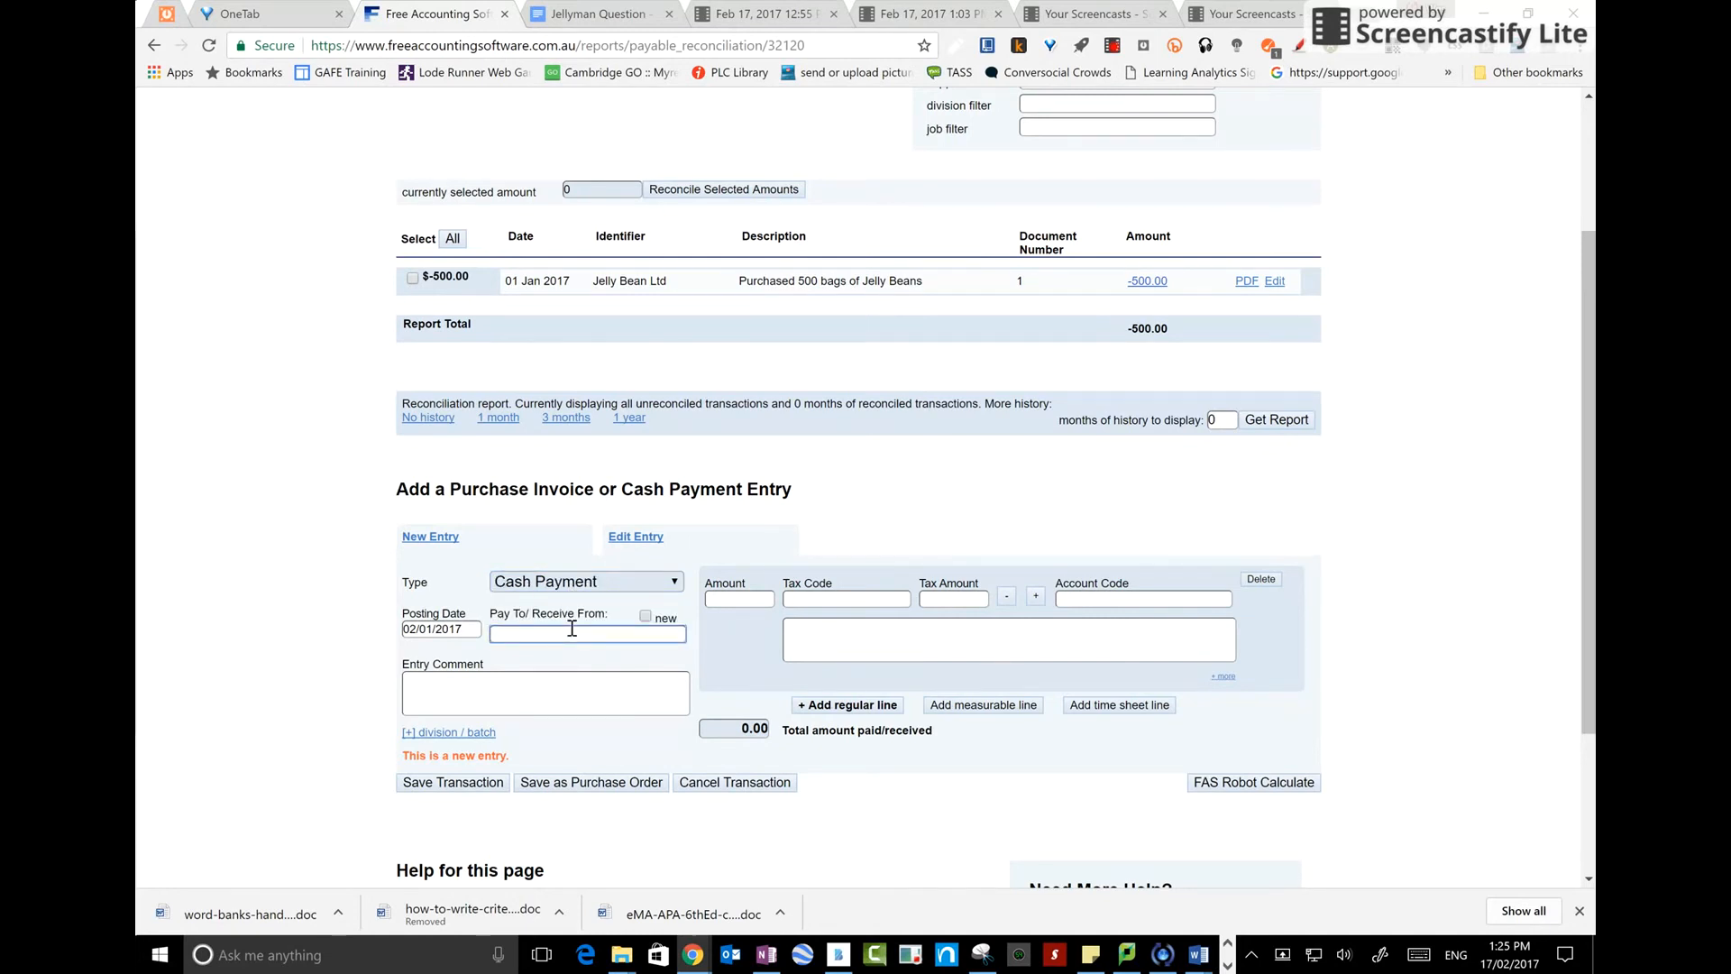
pyautogui.write('Cash')
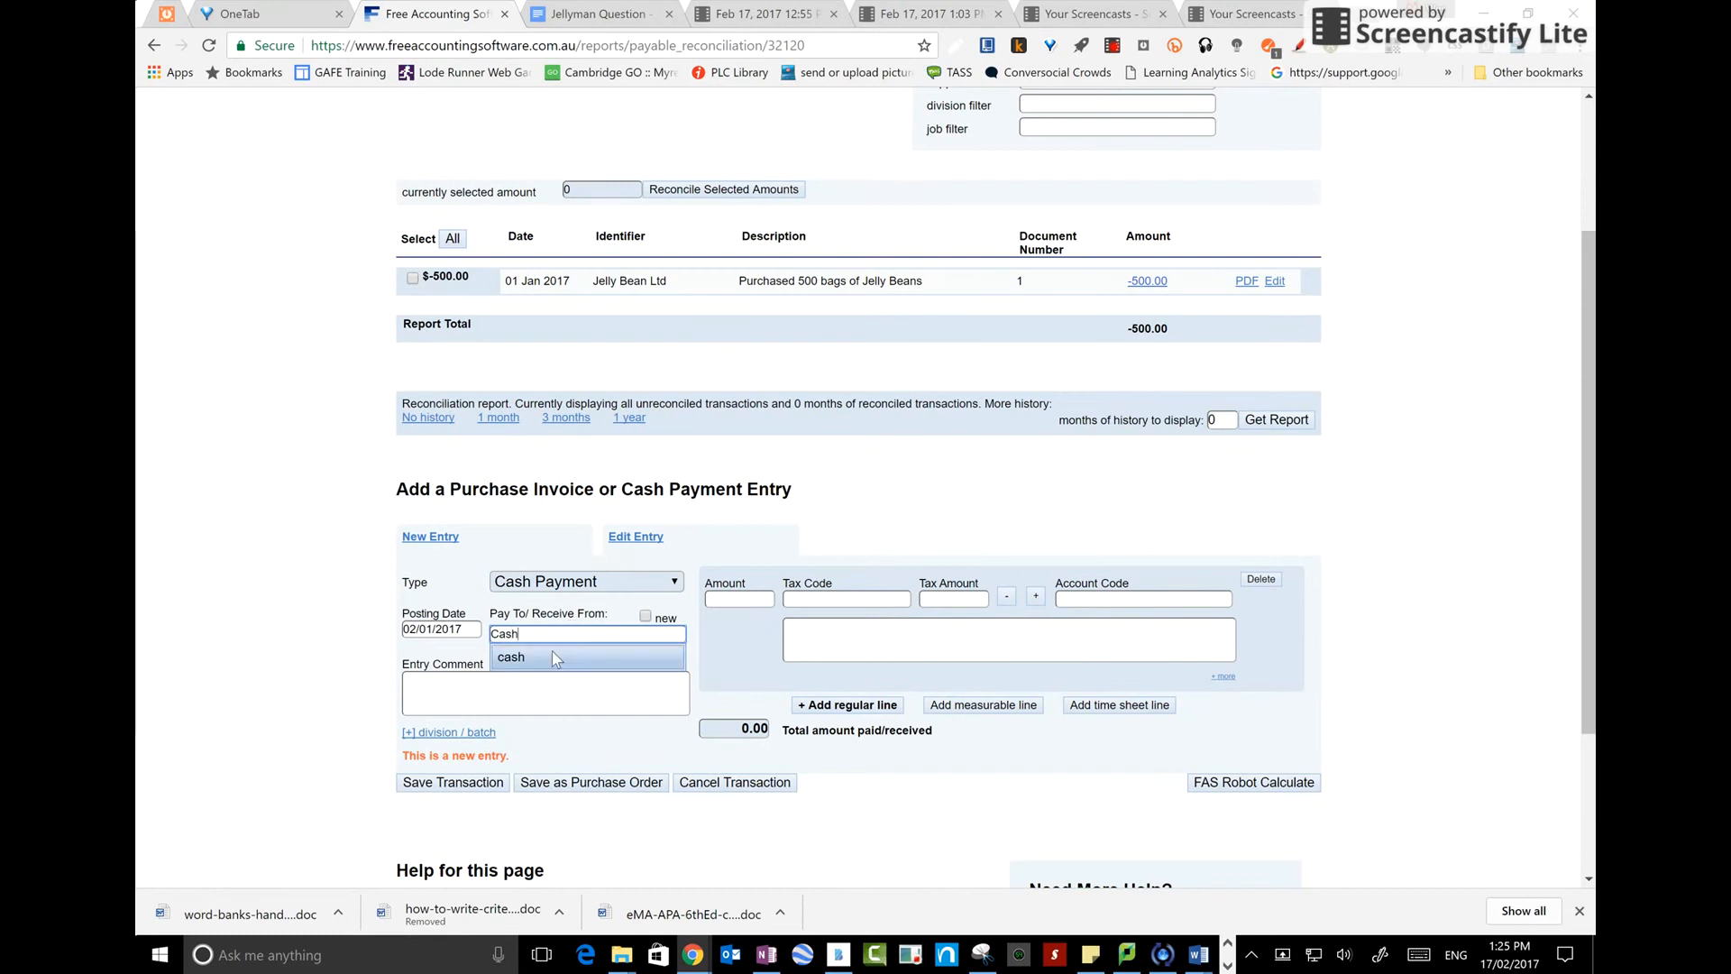
pyautogui.click(550, 658)
# Enter a line of 400 with tax code GST Not Applicable and account code Rates
pyautogui.click(731, 599)
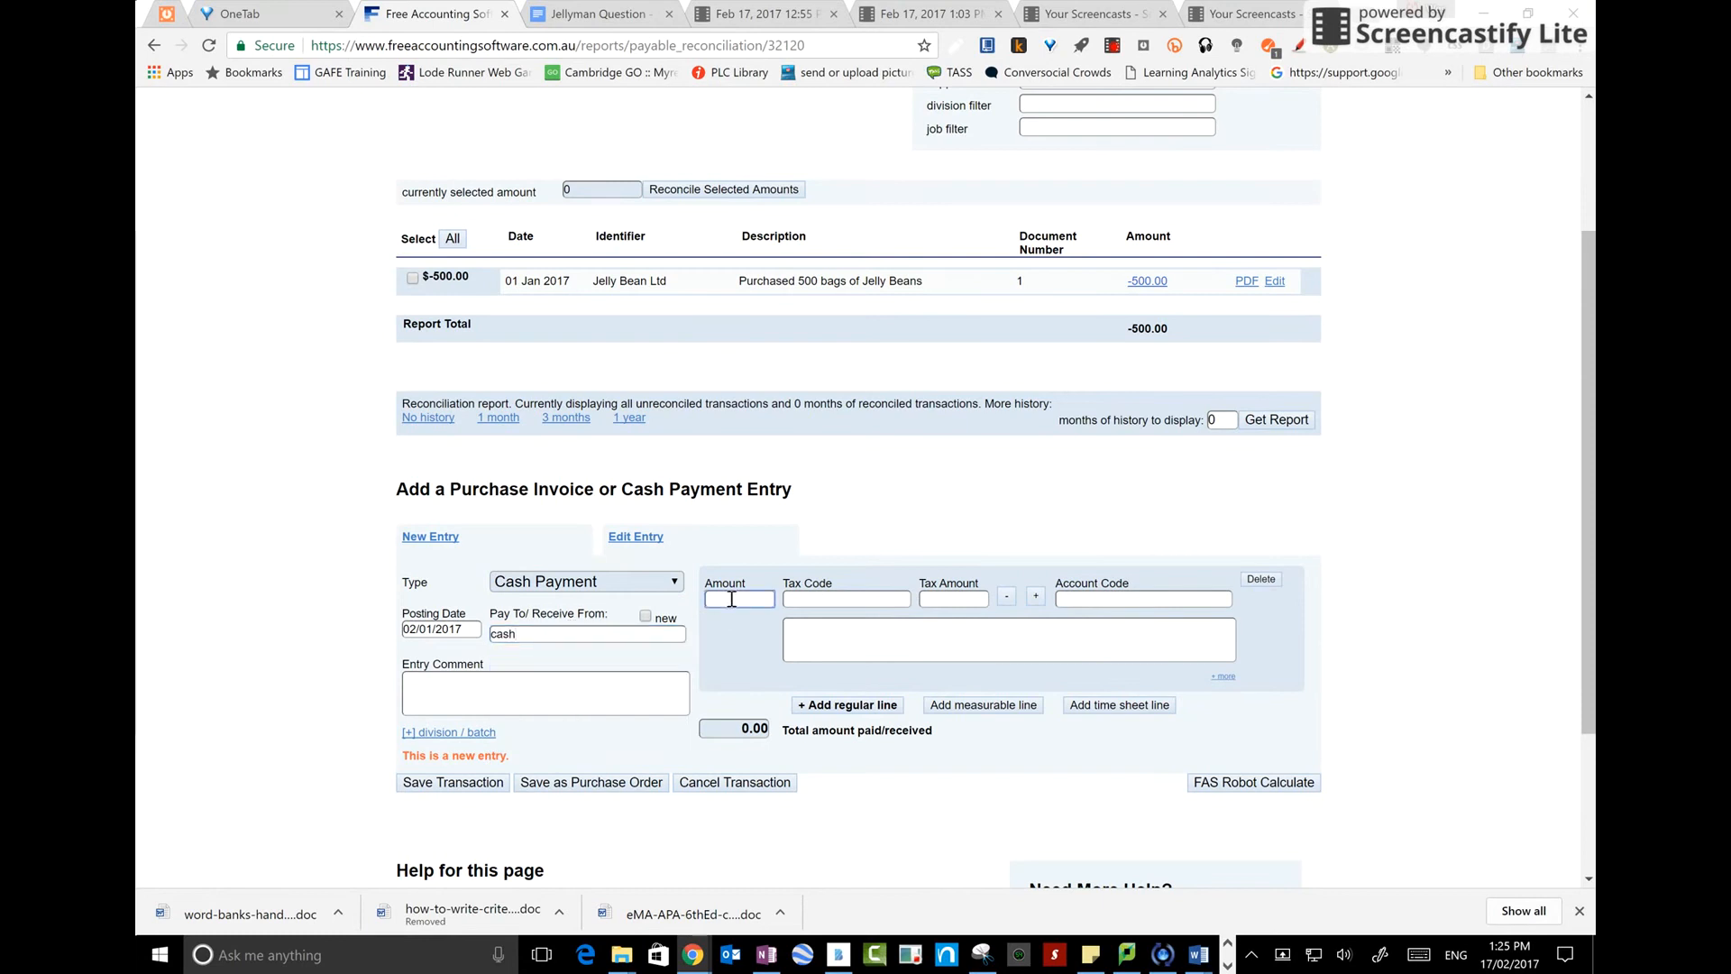
pyautogui.write('400')
pyautogui.press('Tab')
pyautogui.write('gst')
pyautogui.click(834, 626)
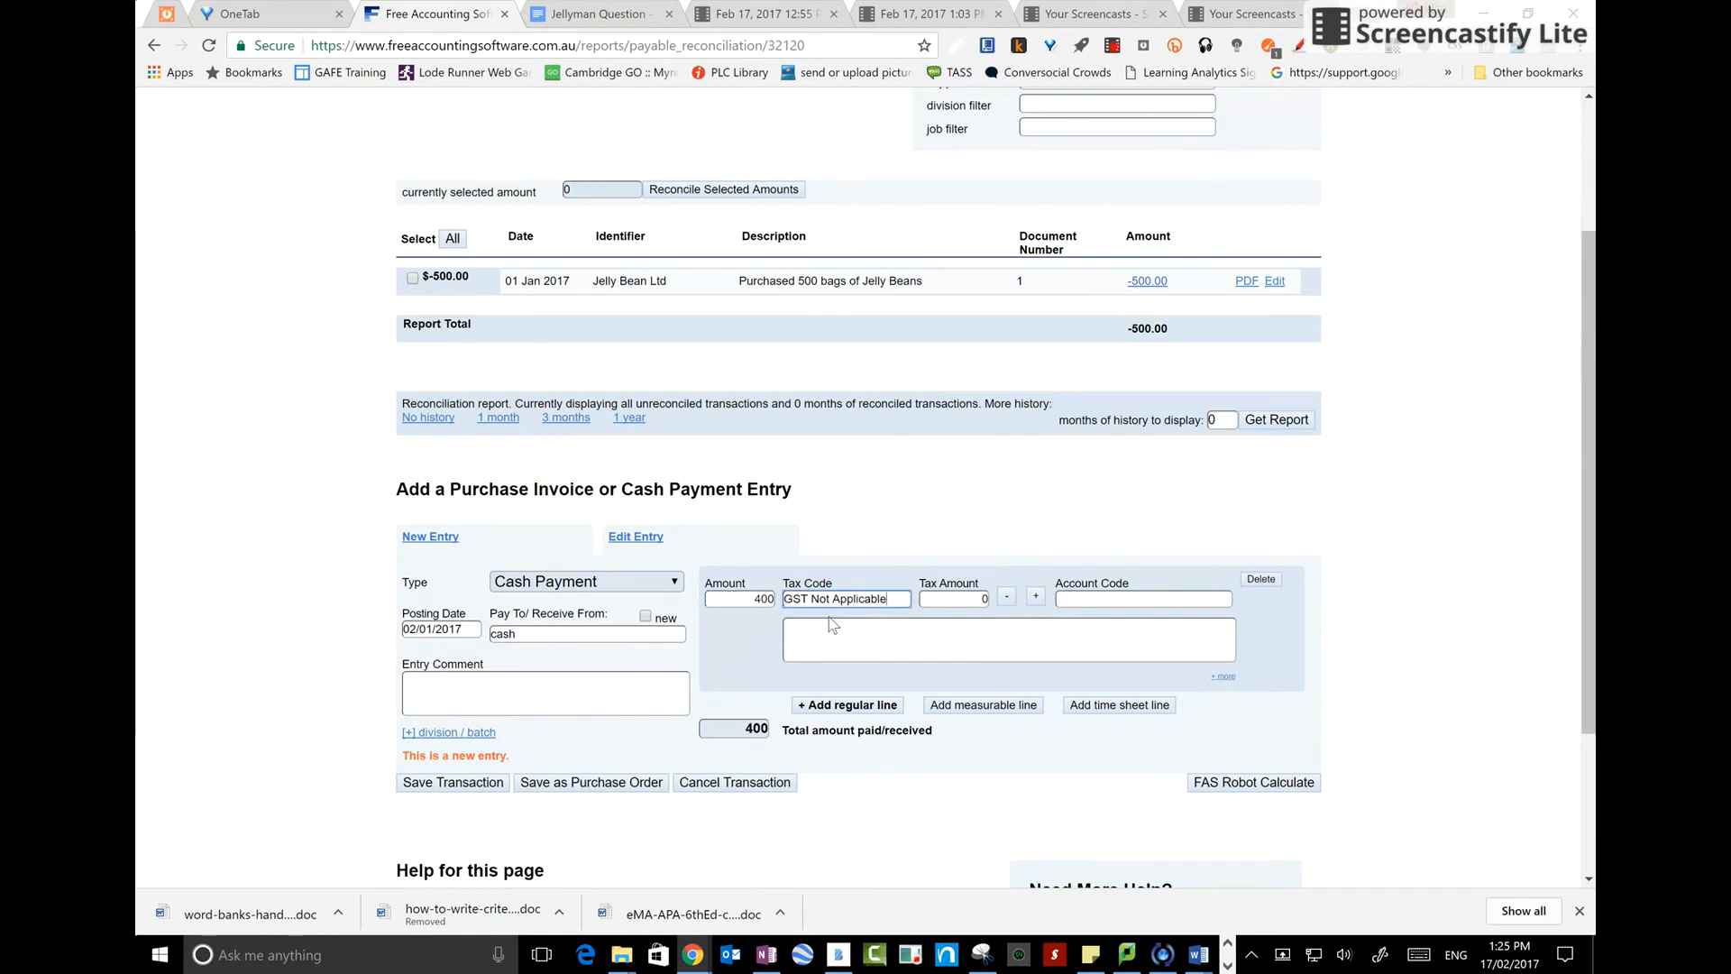
pyautogui.click(1075, 601)
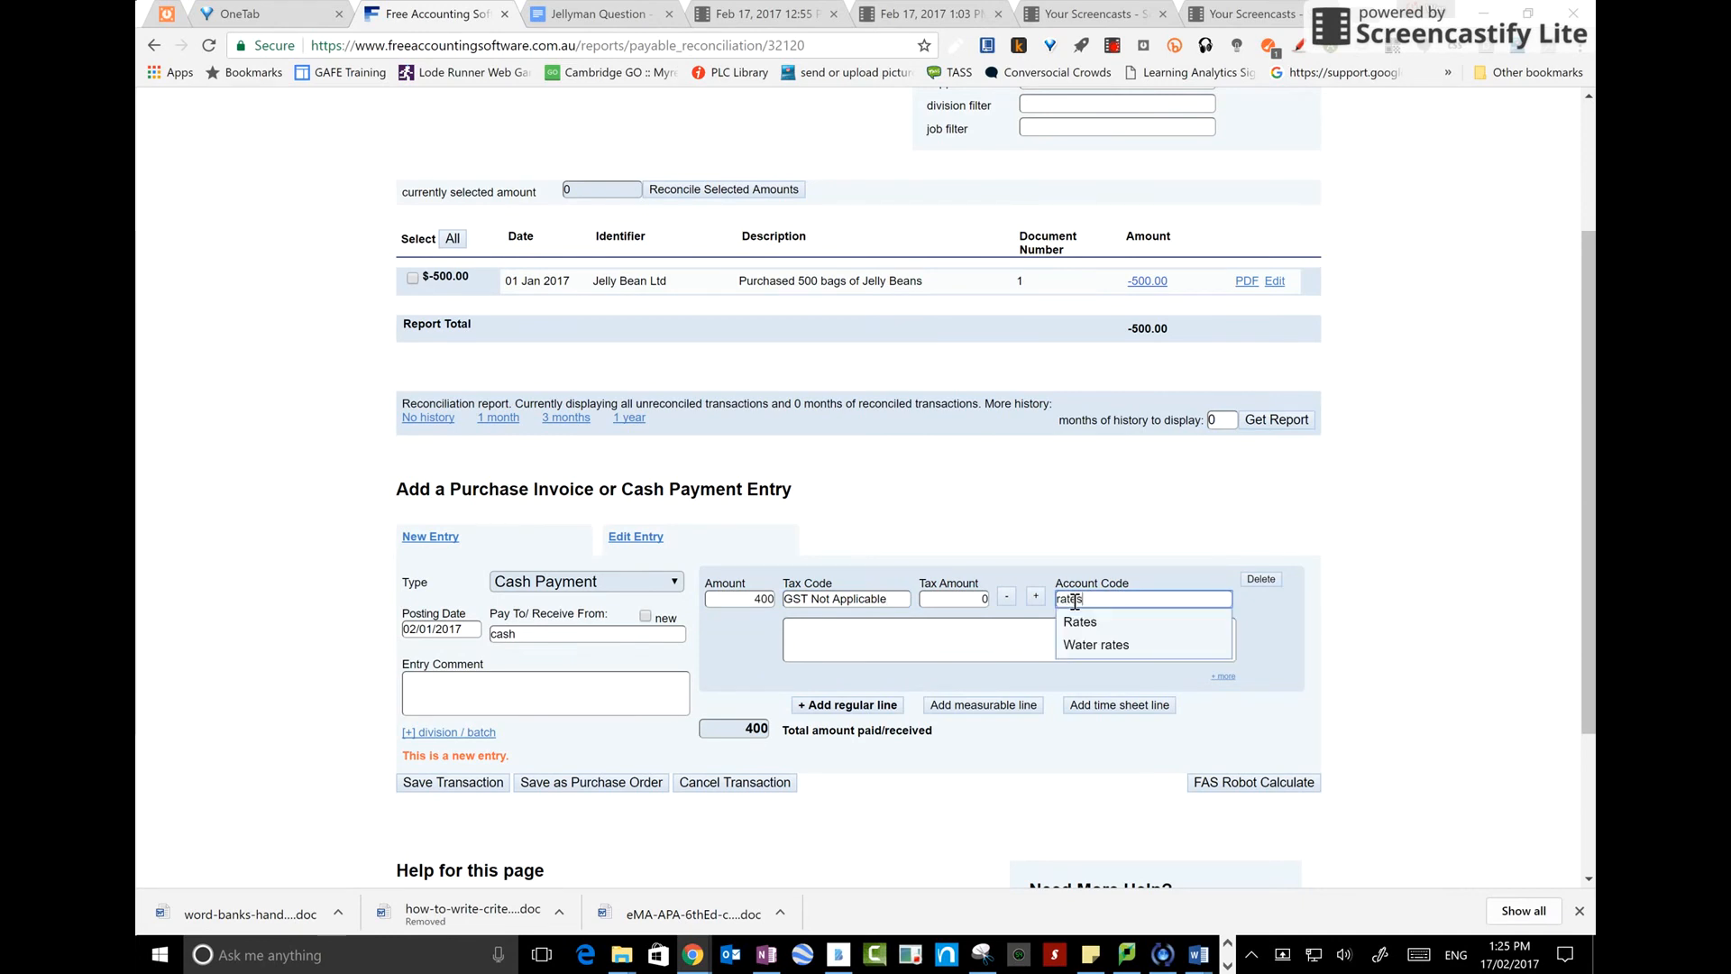
pyautogui.click(1083, 624)
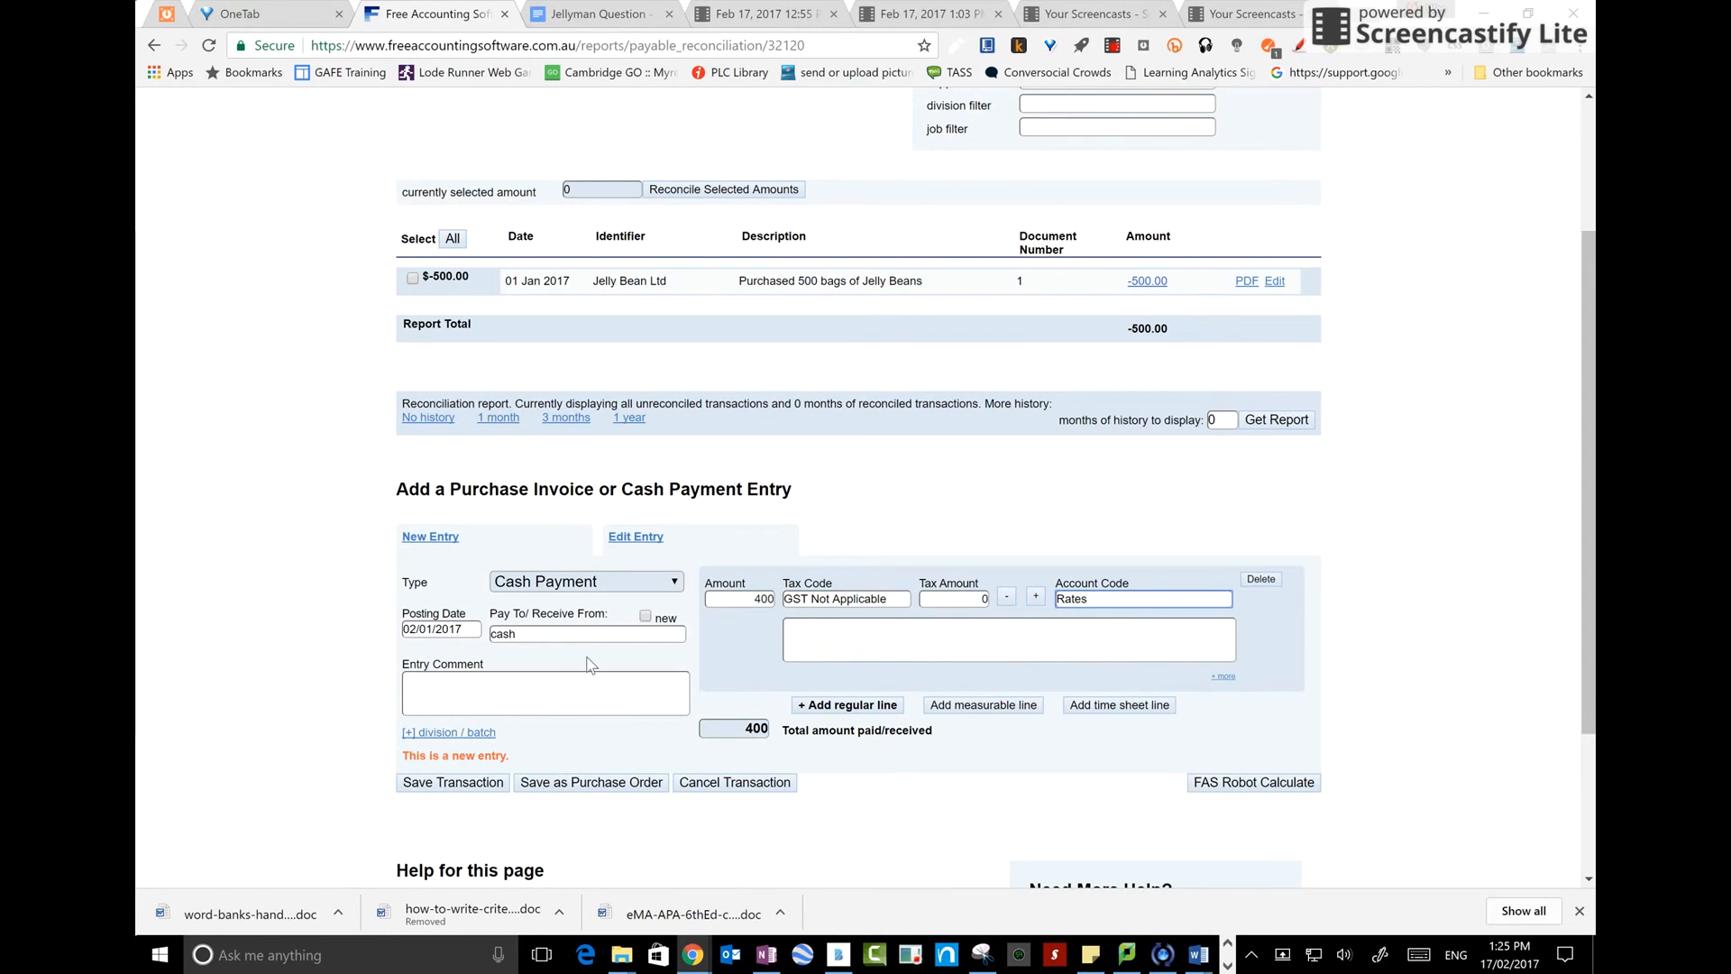
# Add the entry comment "Paid rates by chq", keep the type as Cash Payment, and save the transaction
pyautogui.click(563, 693)
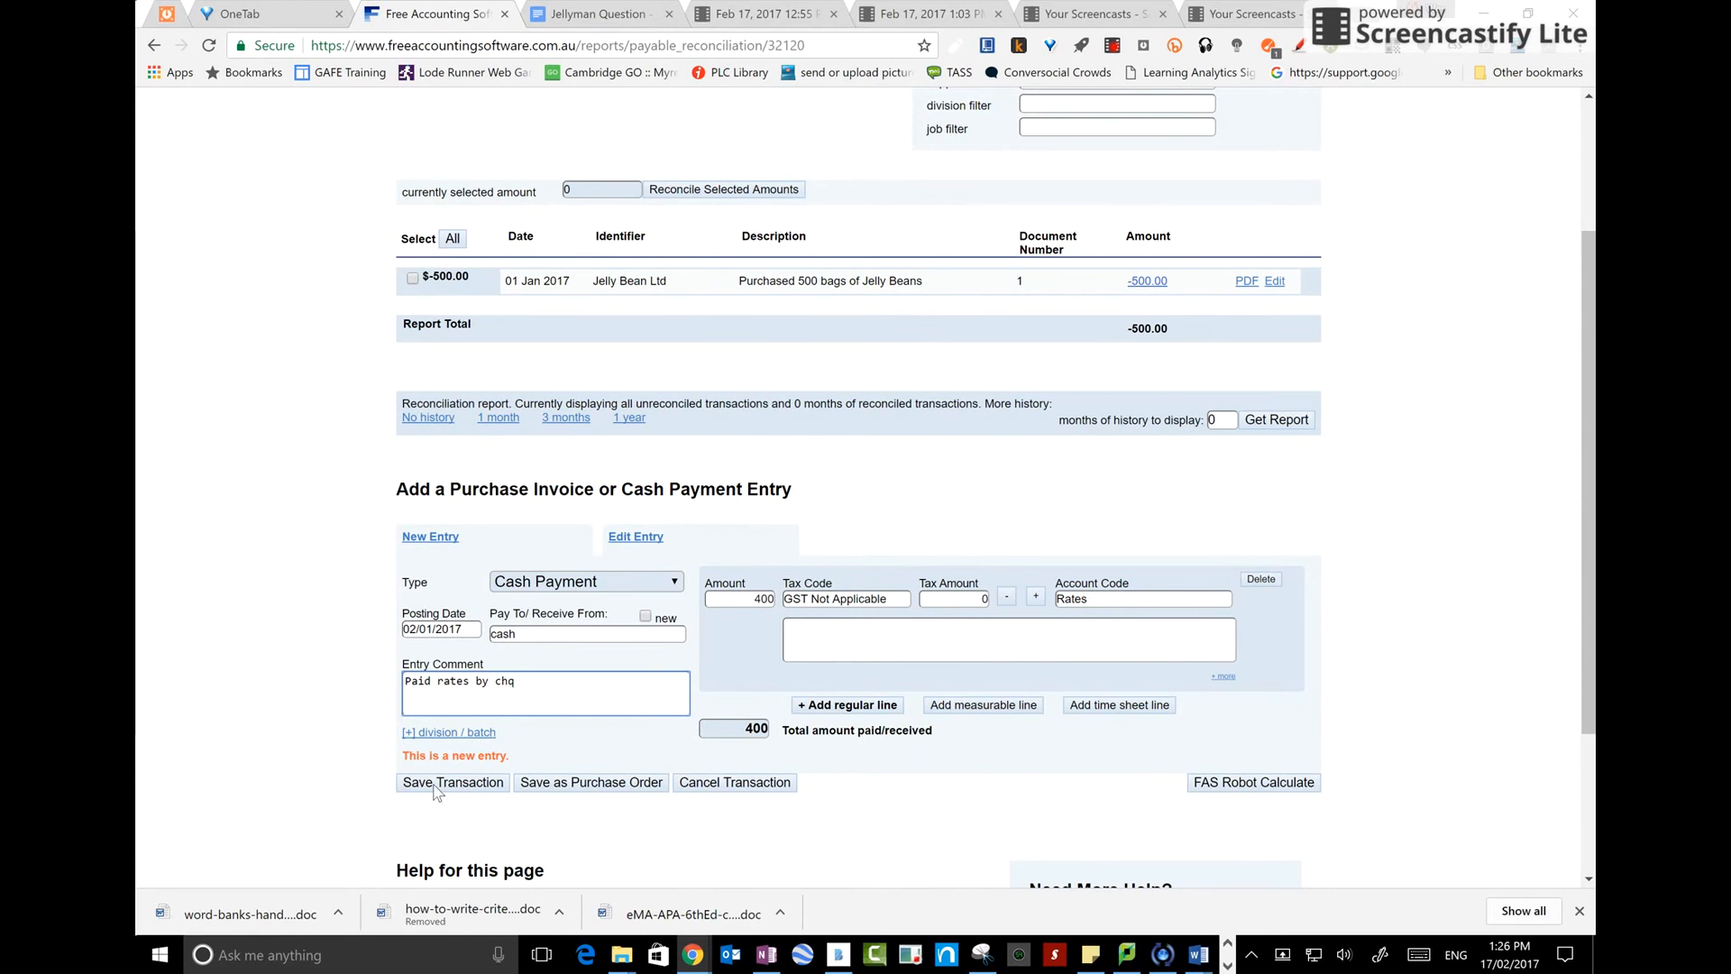
pyautogui.click(503, 590)
pyautogui.click(522, 622)
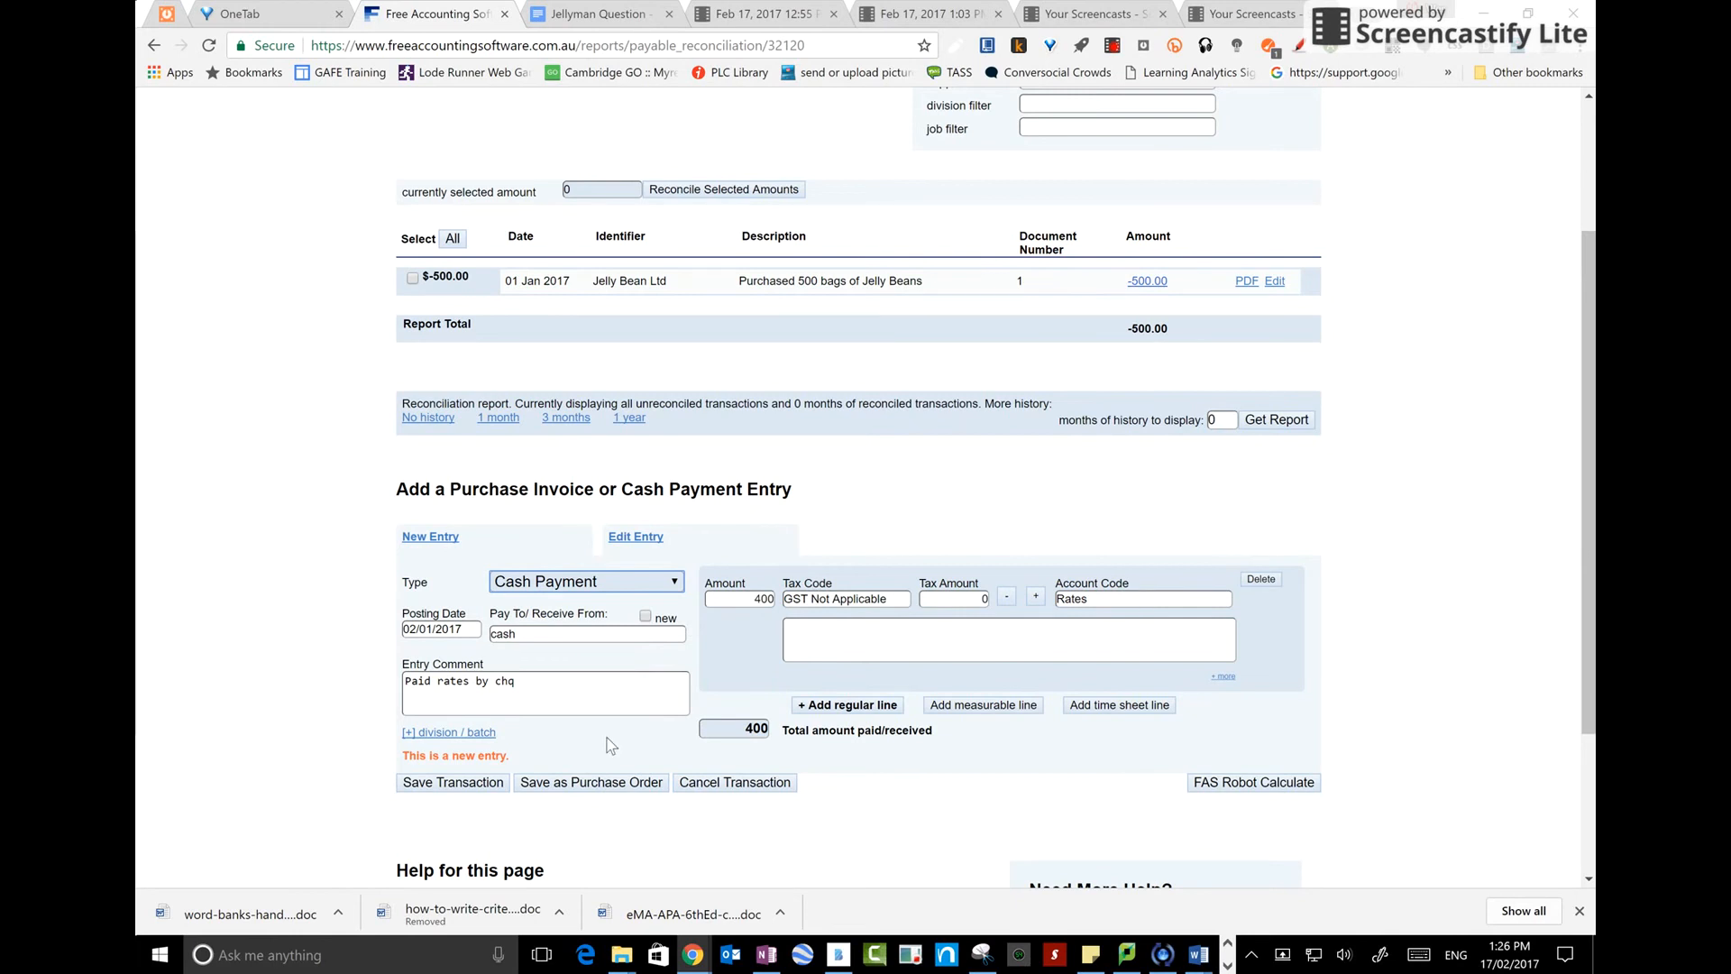
pyautogui.click(455, 785)
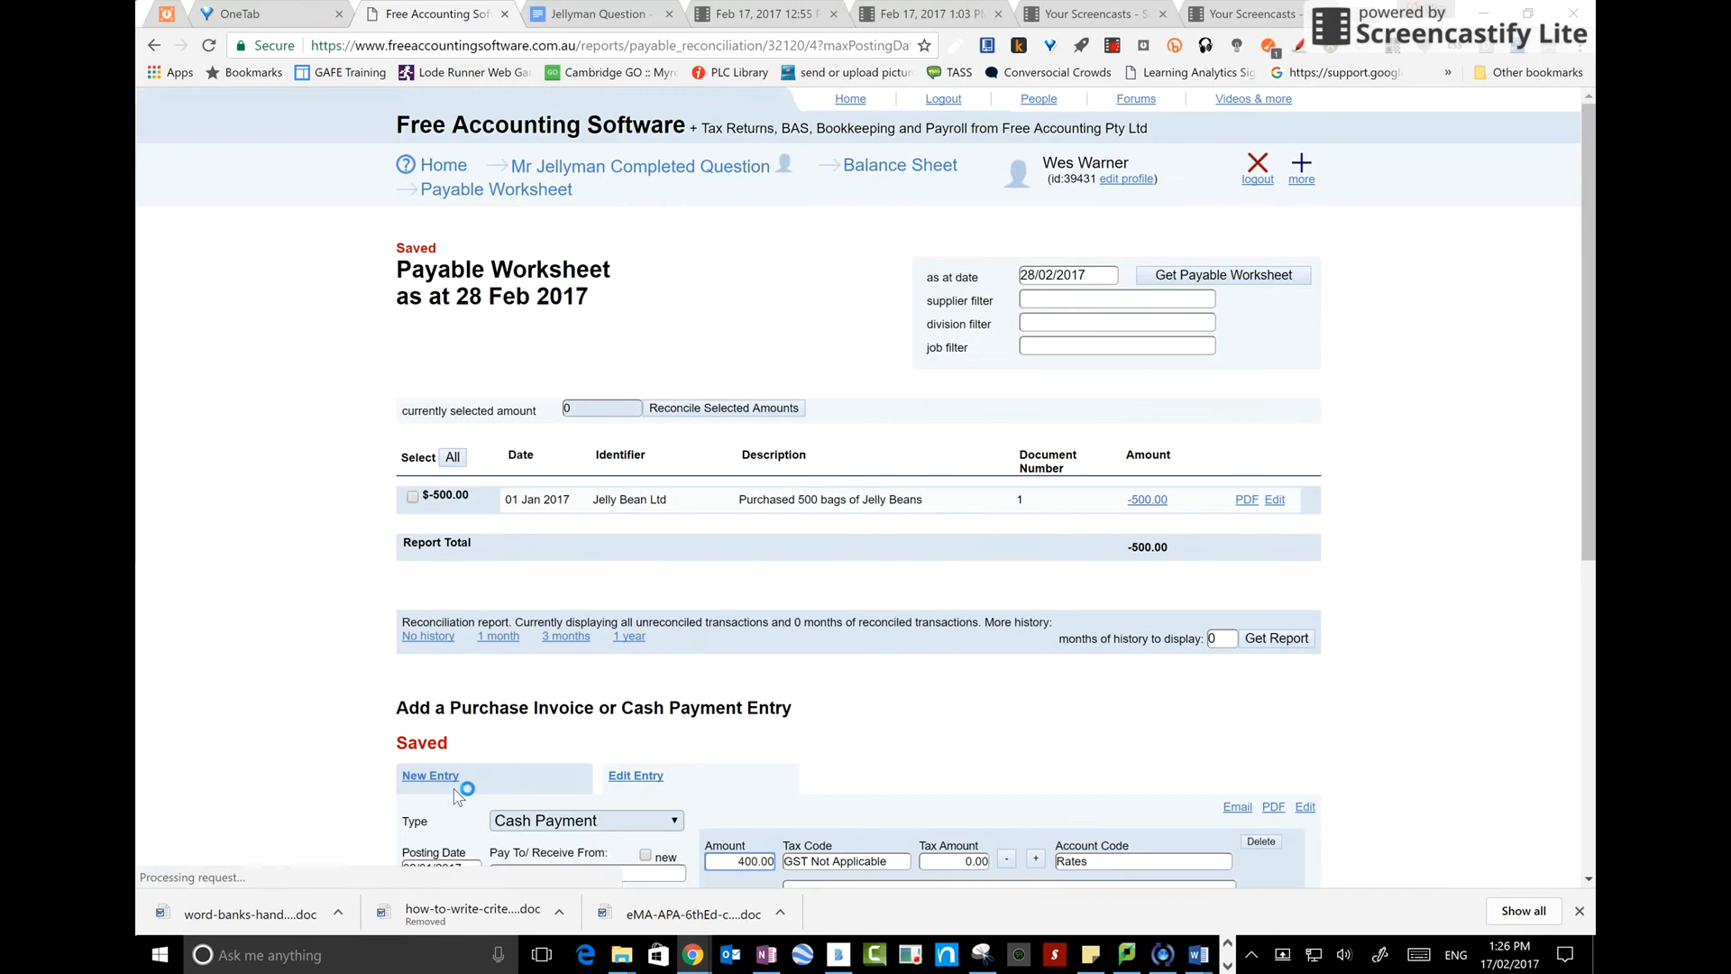
# Rerun the Profit and Loss report from 01/01/2017 to 28/02/2017 and review the expense lines
pyautogui.click(724, 167)
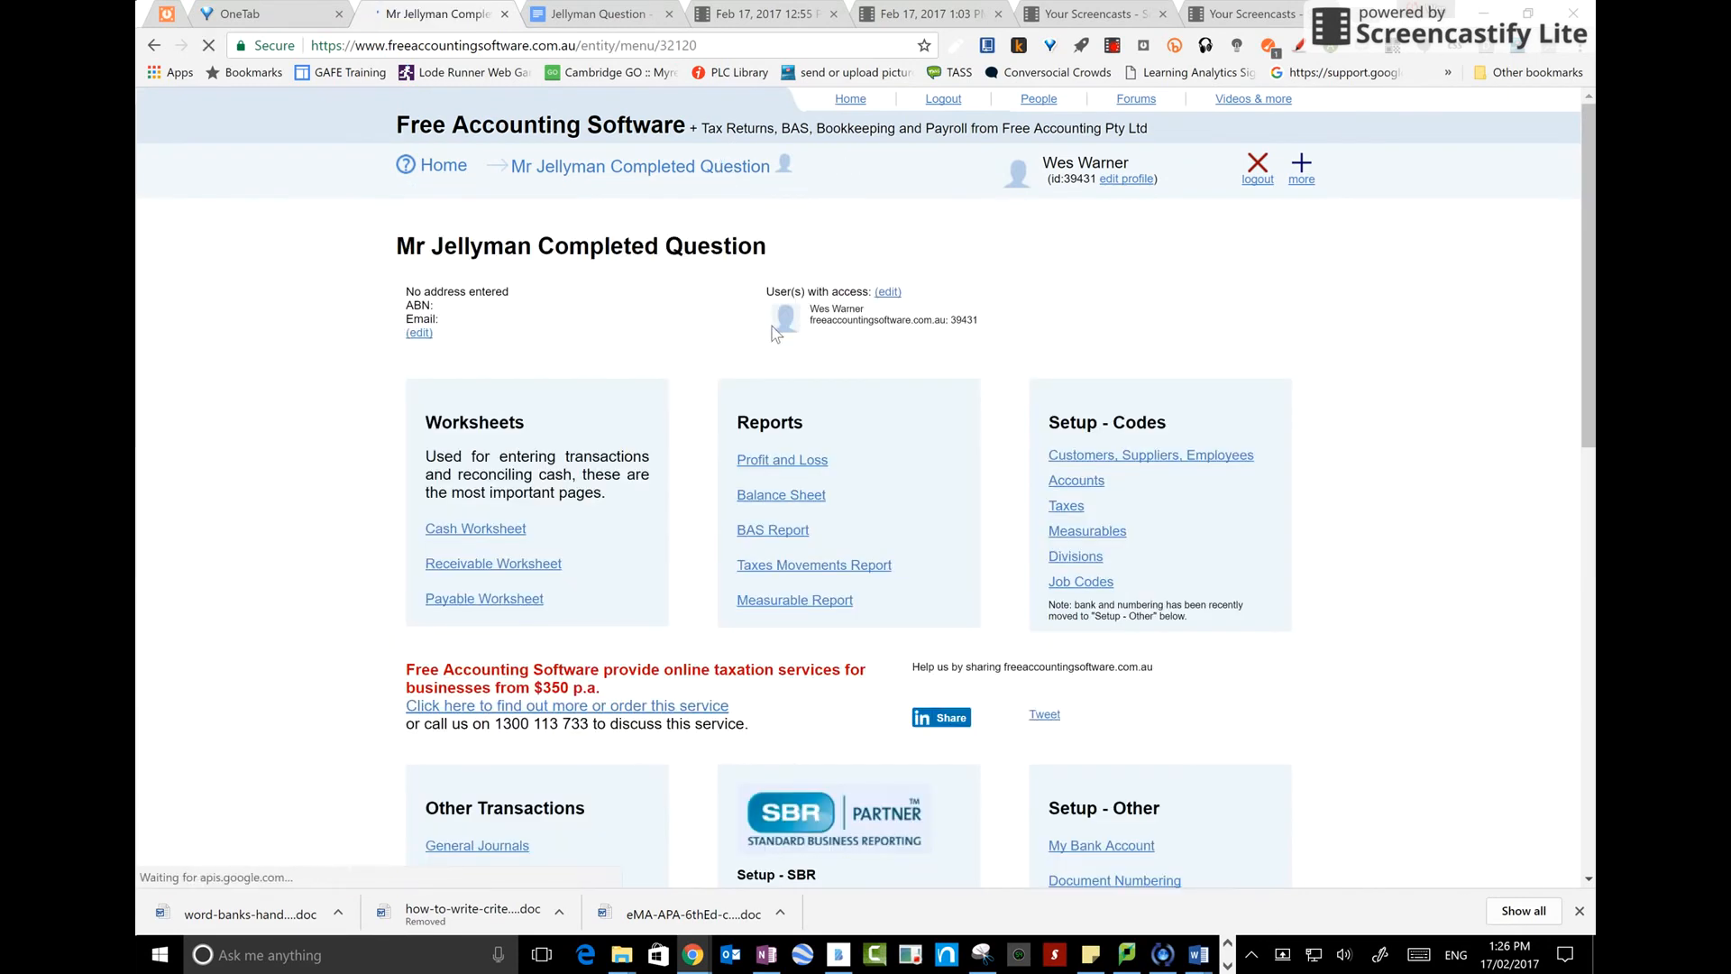
pyautogui.click(793, 462)
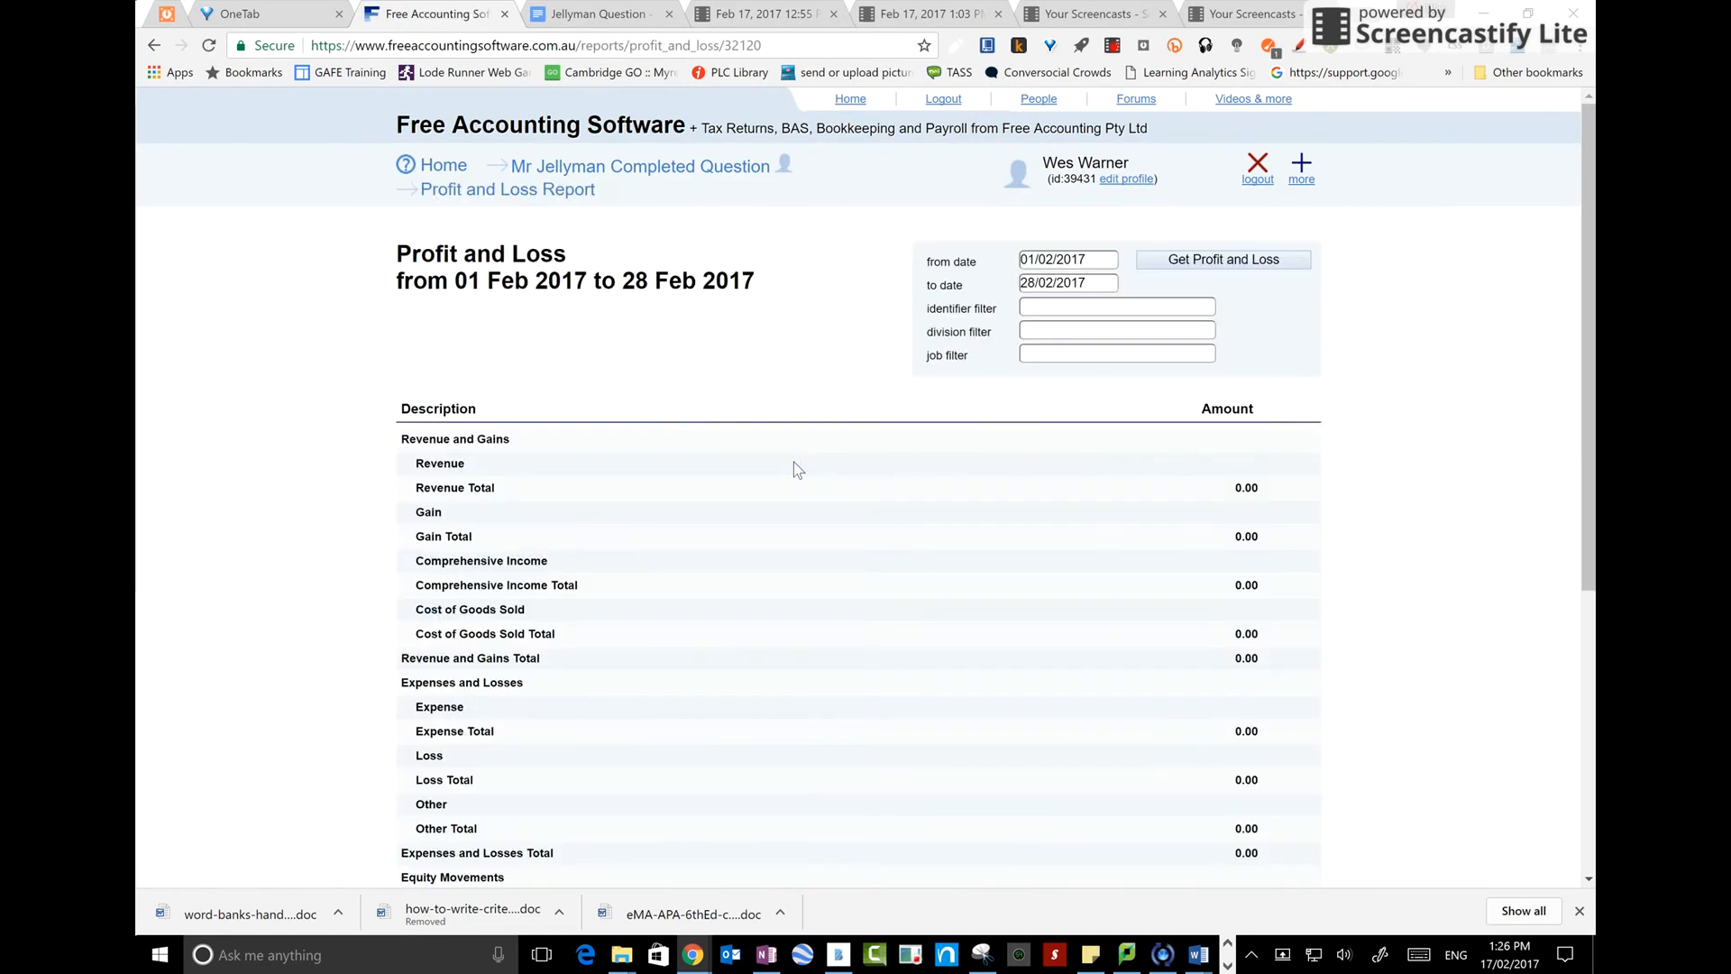
pyautogui.click(1096, 264)
pyautogui.click(1037, 286)
pyautogui.click(1040, 344)
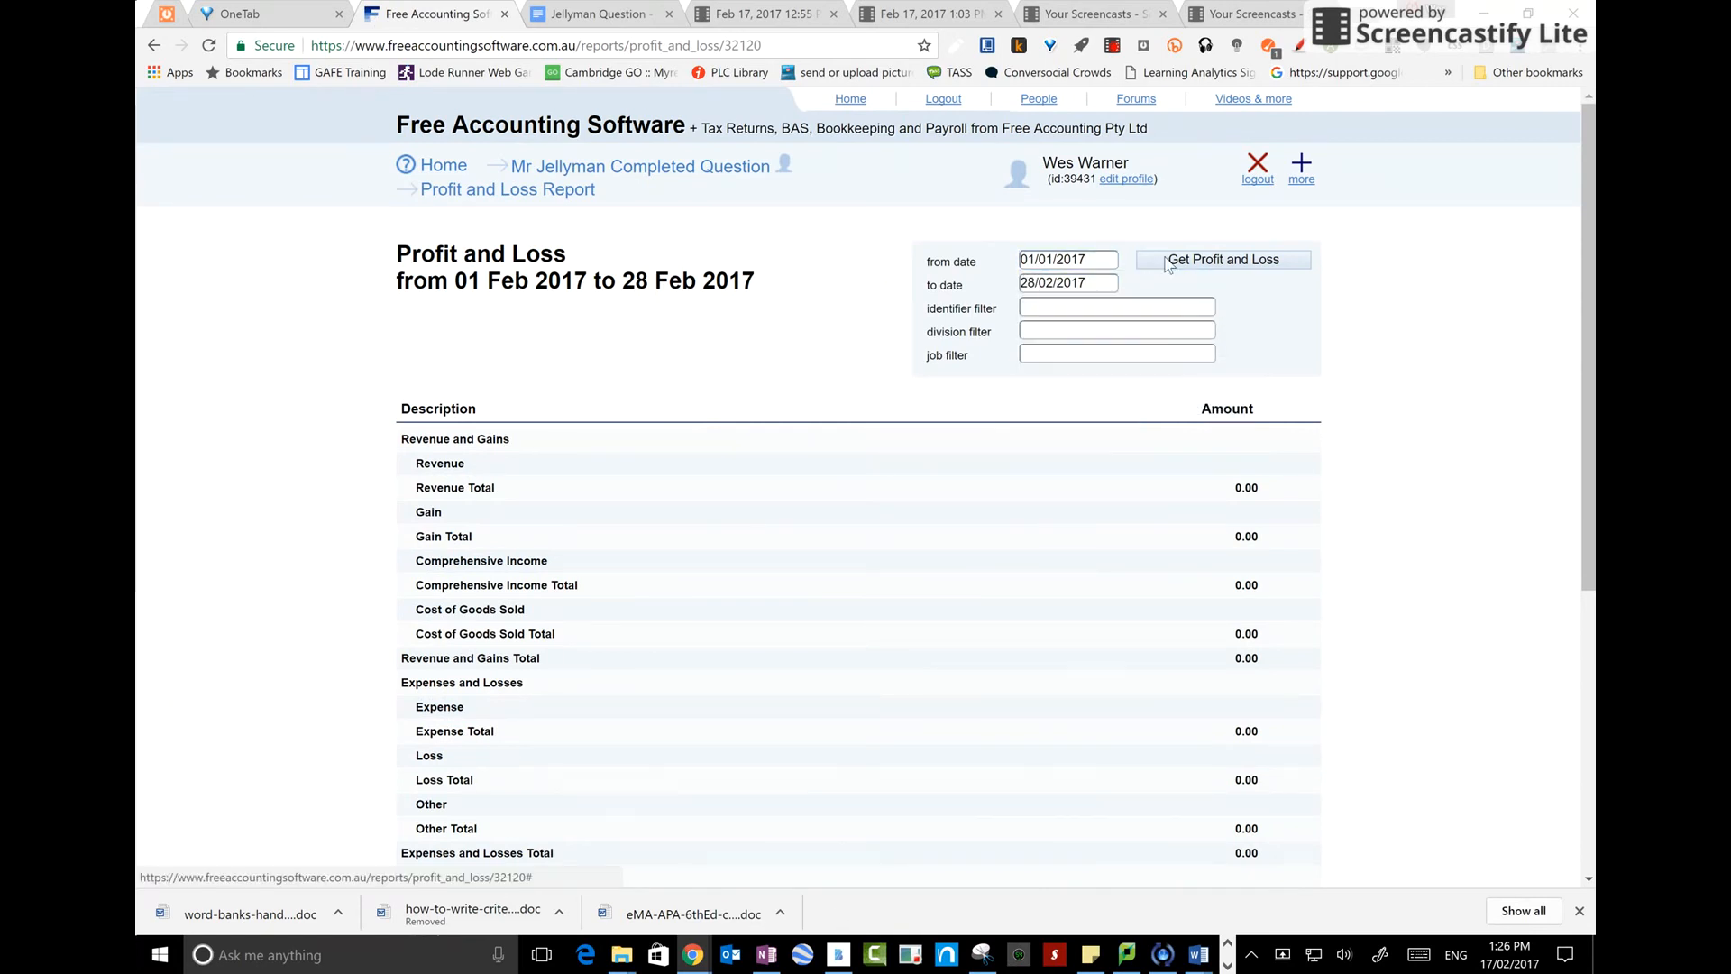
pyautogui.click(1179, 259)
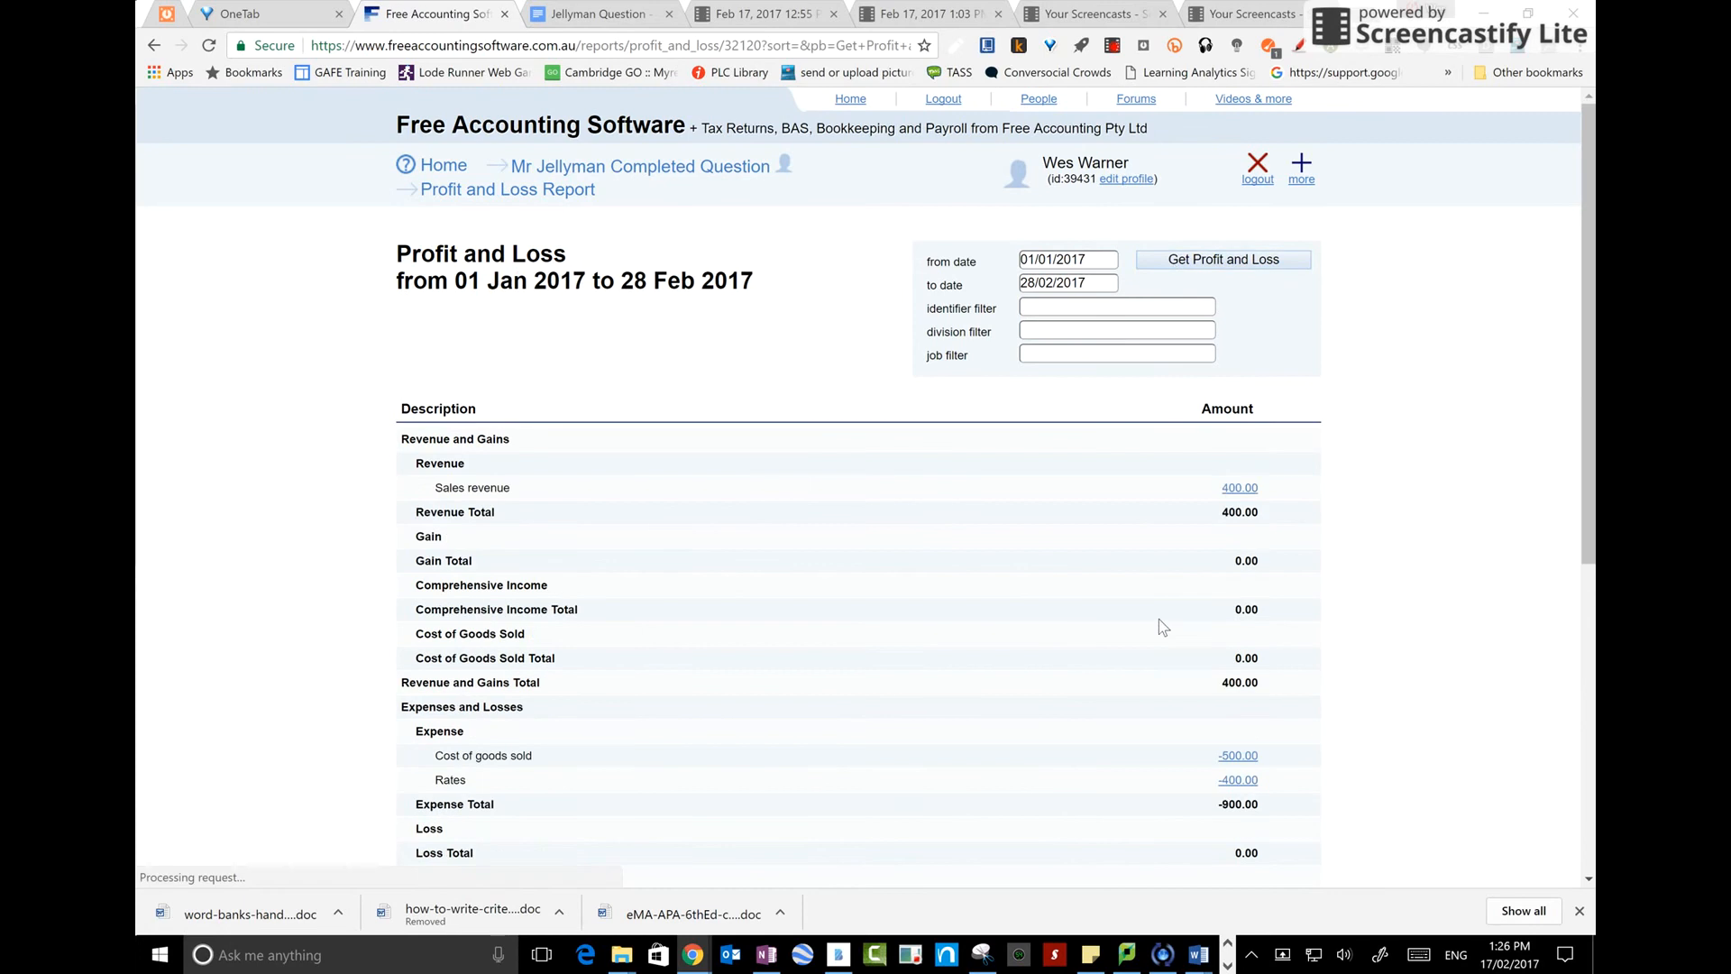
pyautogui.scroll(-3, 1159, 618)
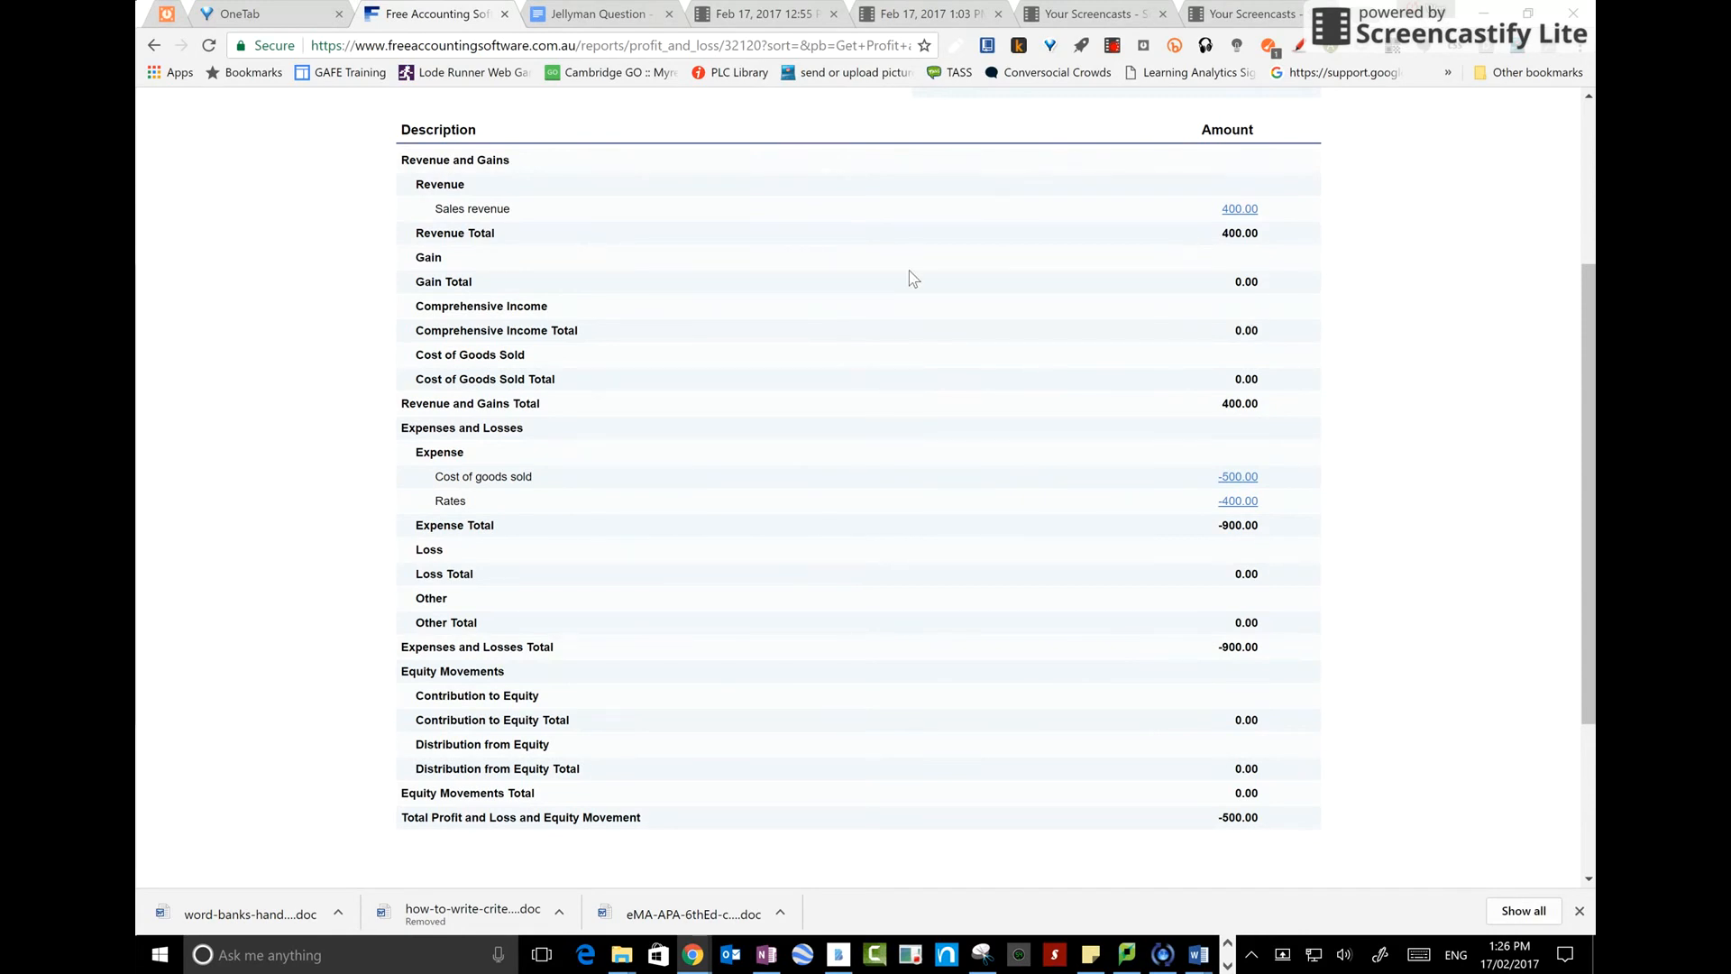
pyautogui.scroll(3, 561, 312)
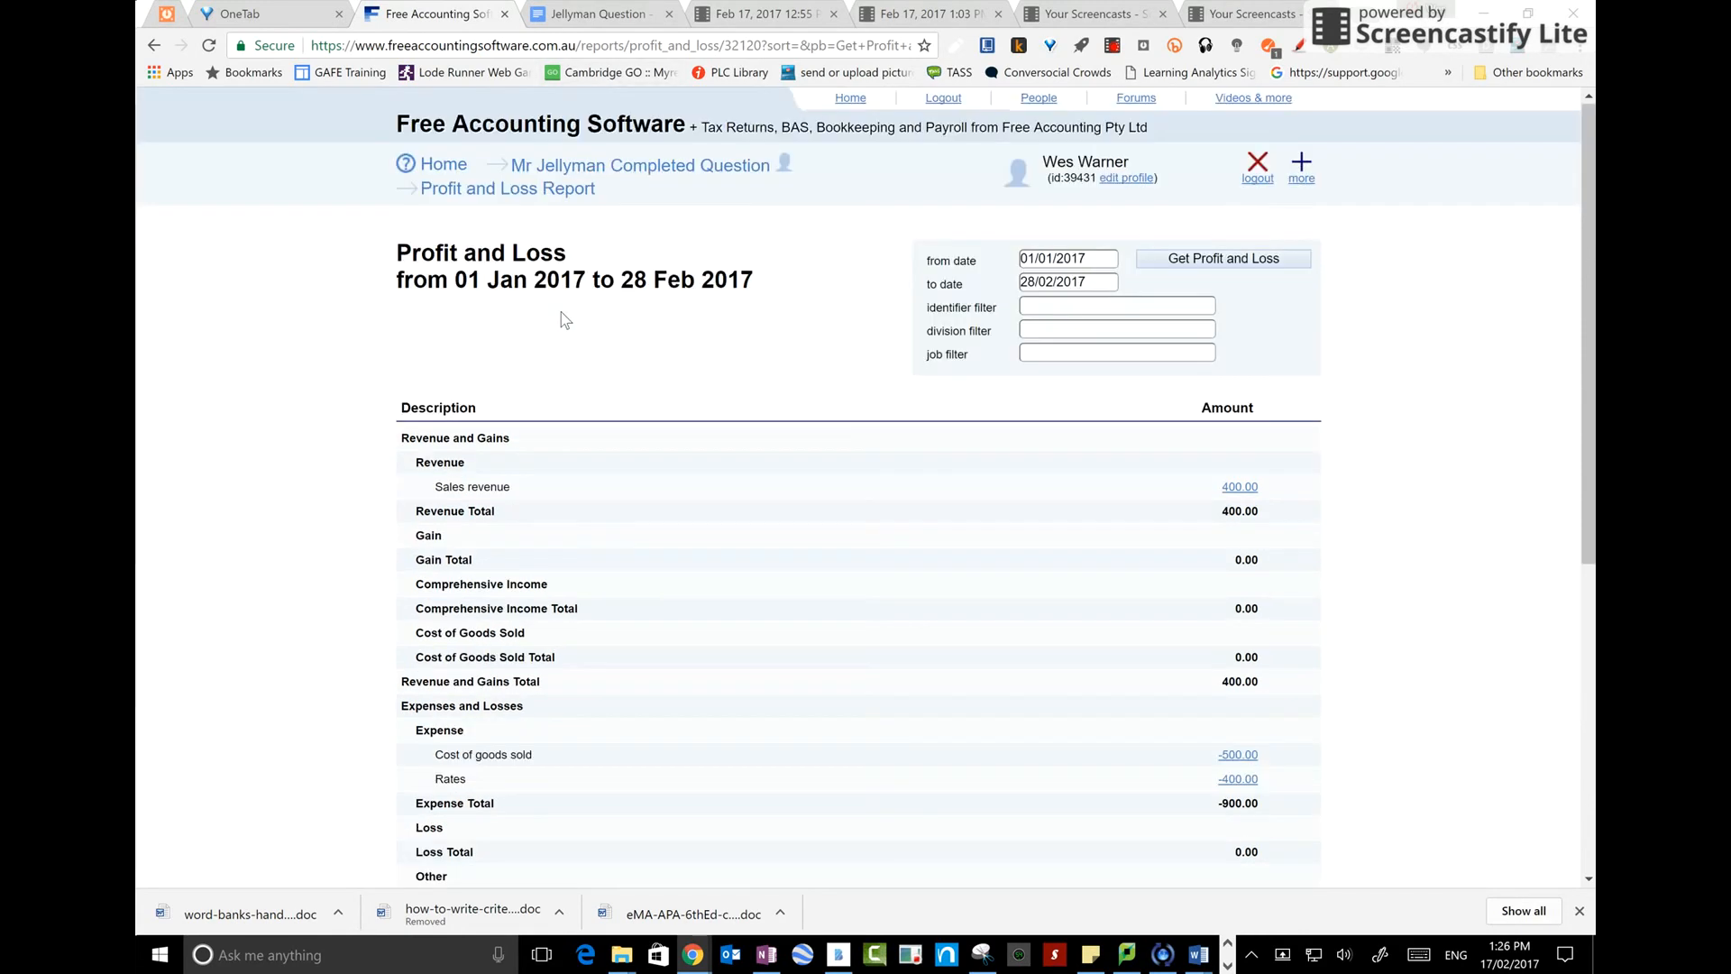
# Return to the Jellyman Question document and review the list of transactions
pyautogui.click(570, 167)
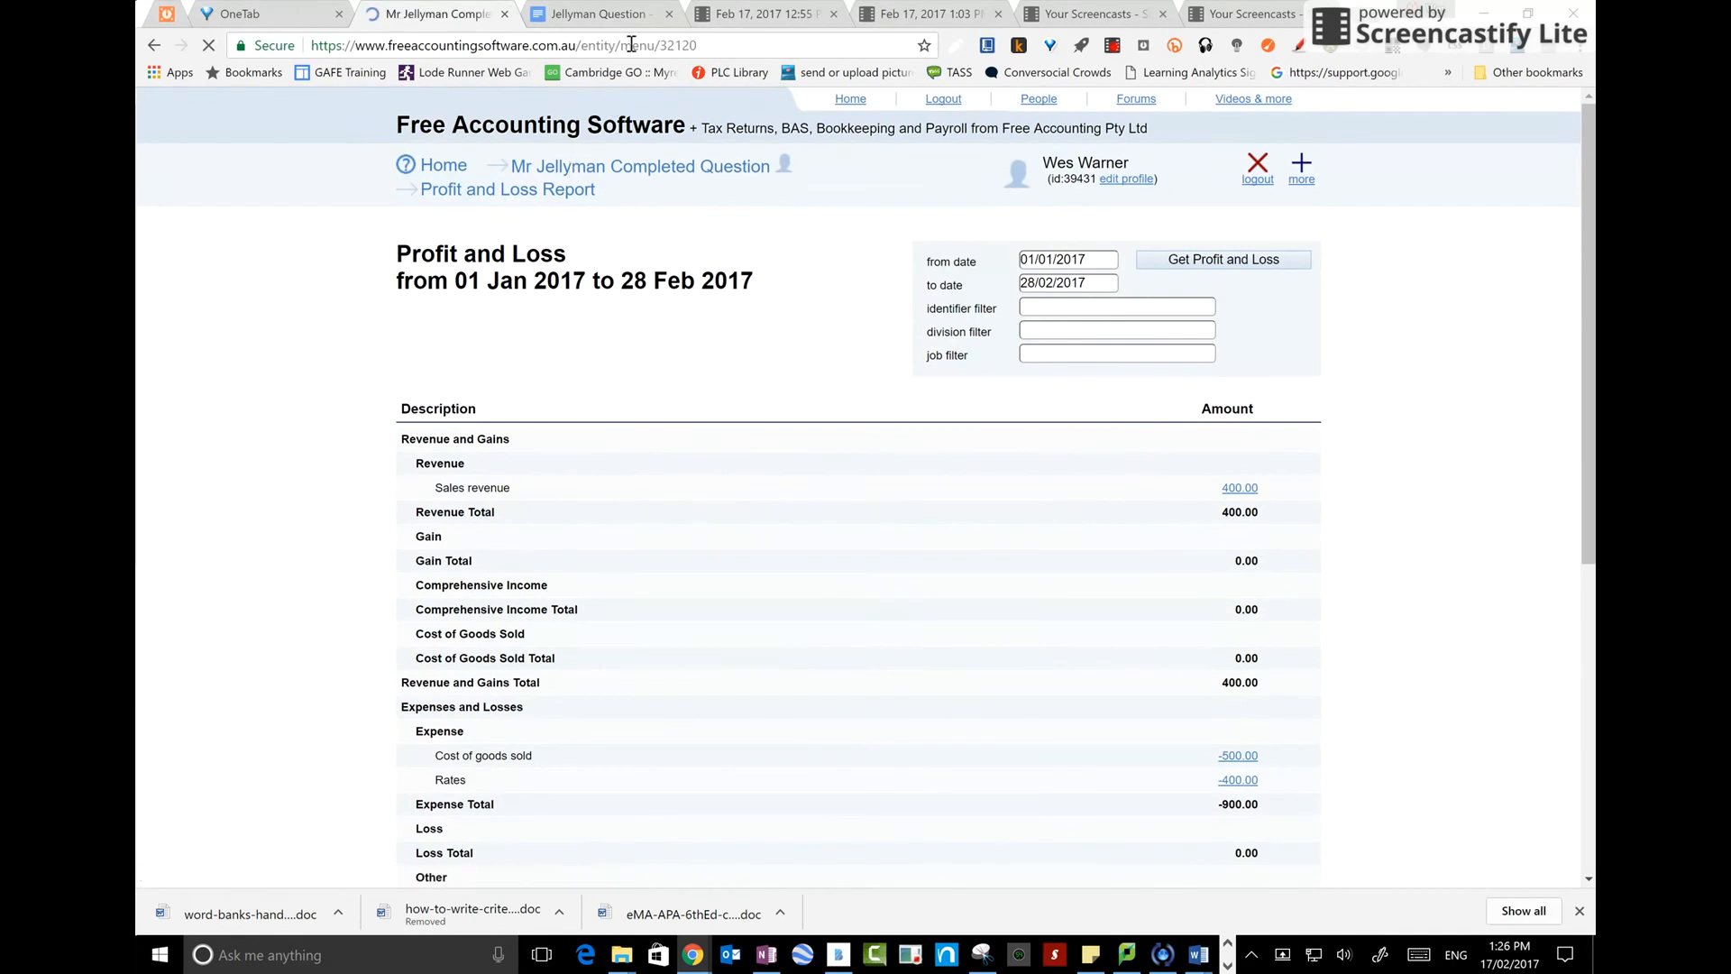
pyautogui.click(621, 15)
pyautogui.scroll(5, 606, 475)
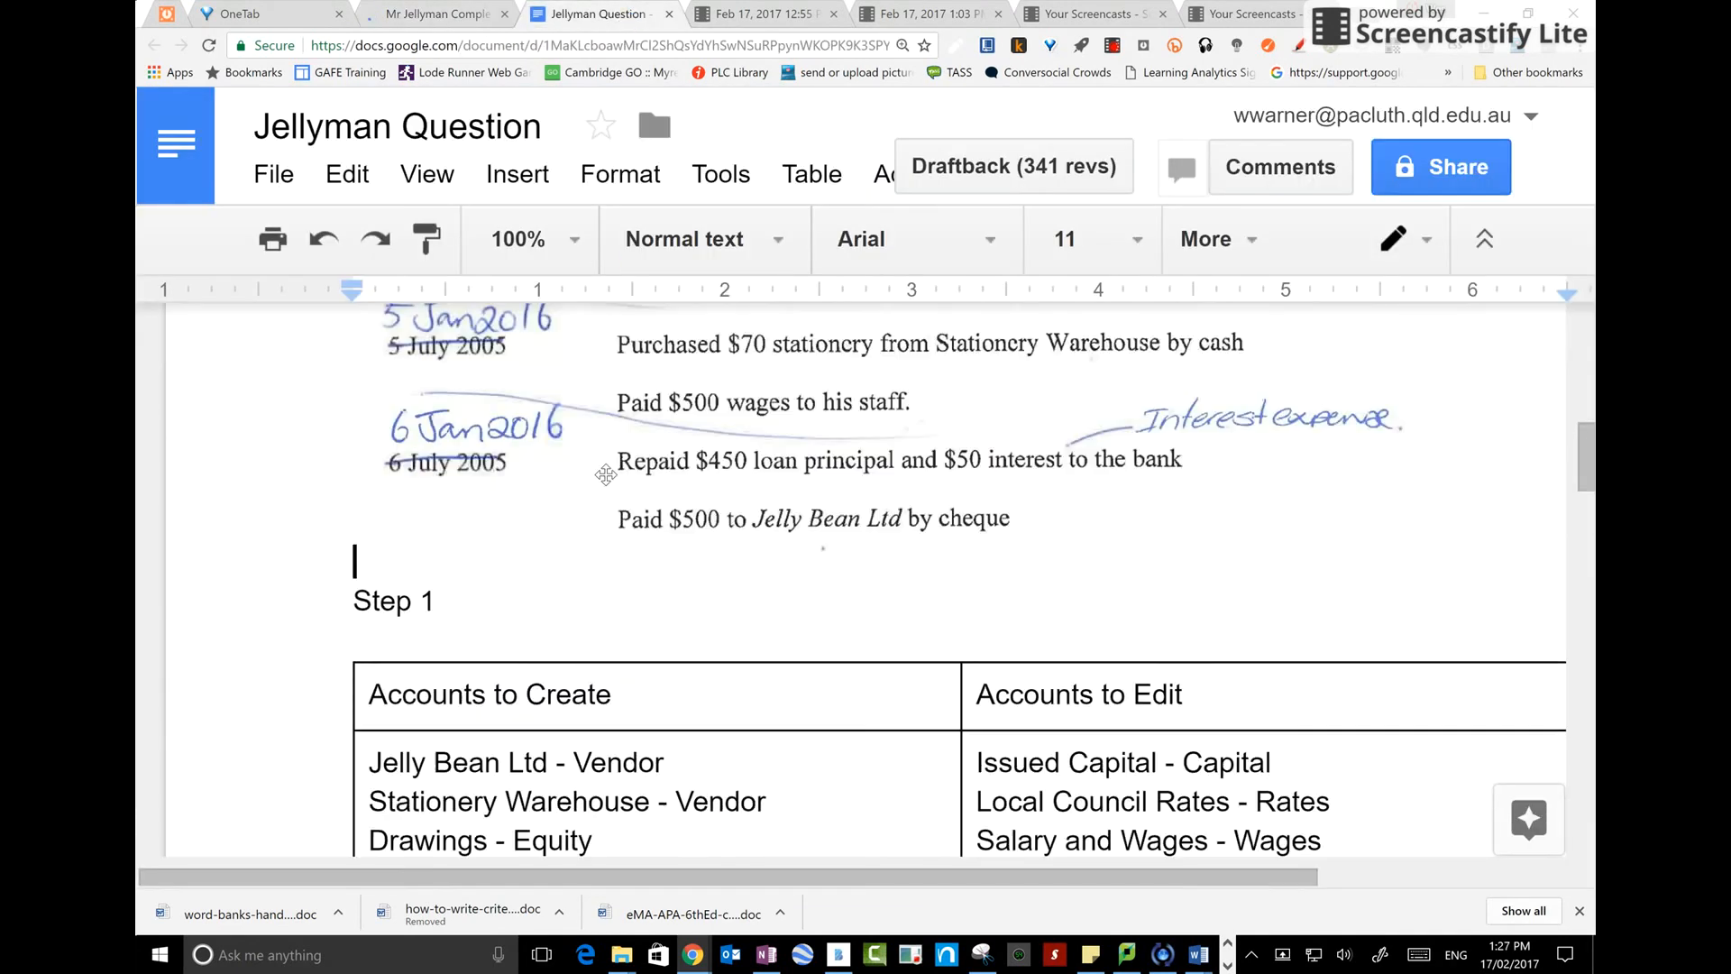
pyautogui.scroll(8, 605, 475)
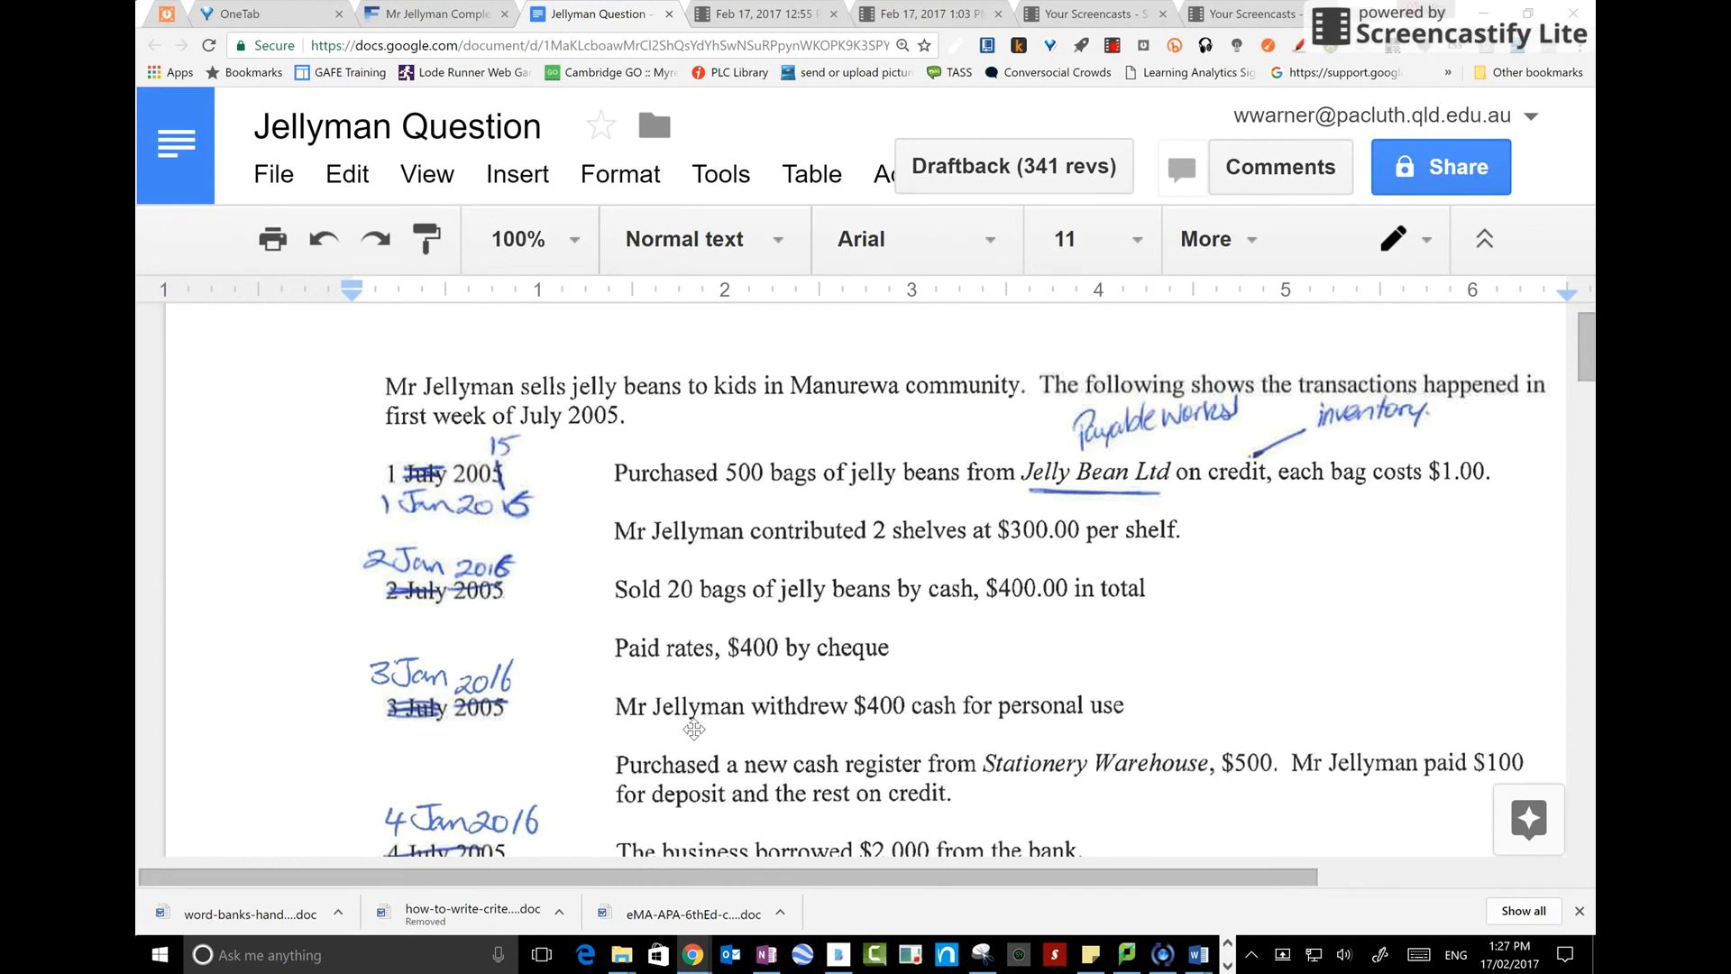
pyautogui.scroll(-1, 688, 721)
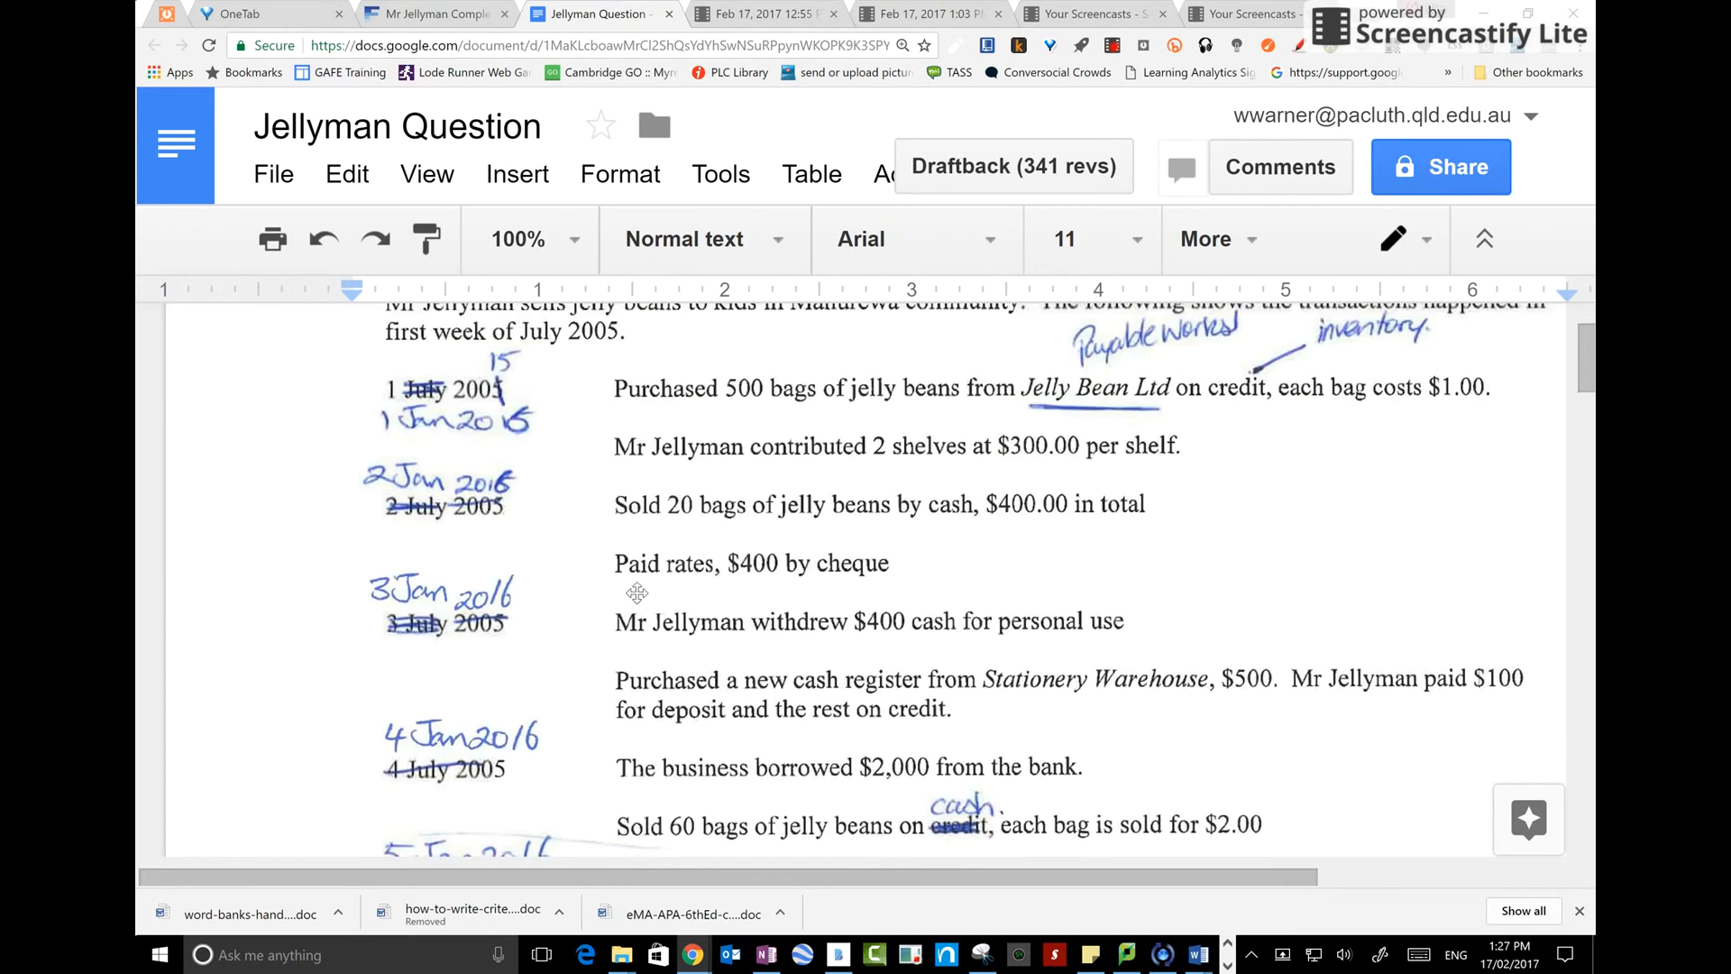
# Switch back to the accounting software and open the Payable Worksheet
pyautogui.scroll(-7, 811, 656)
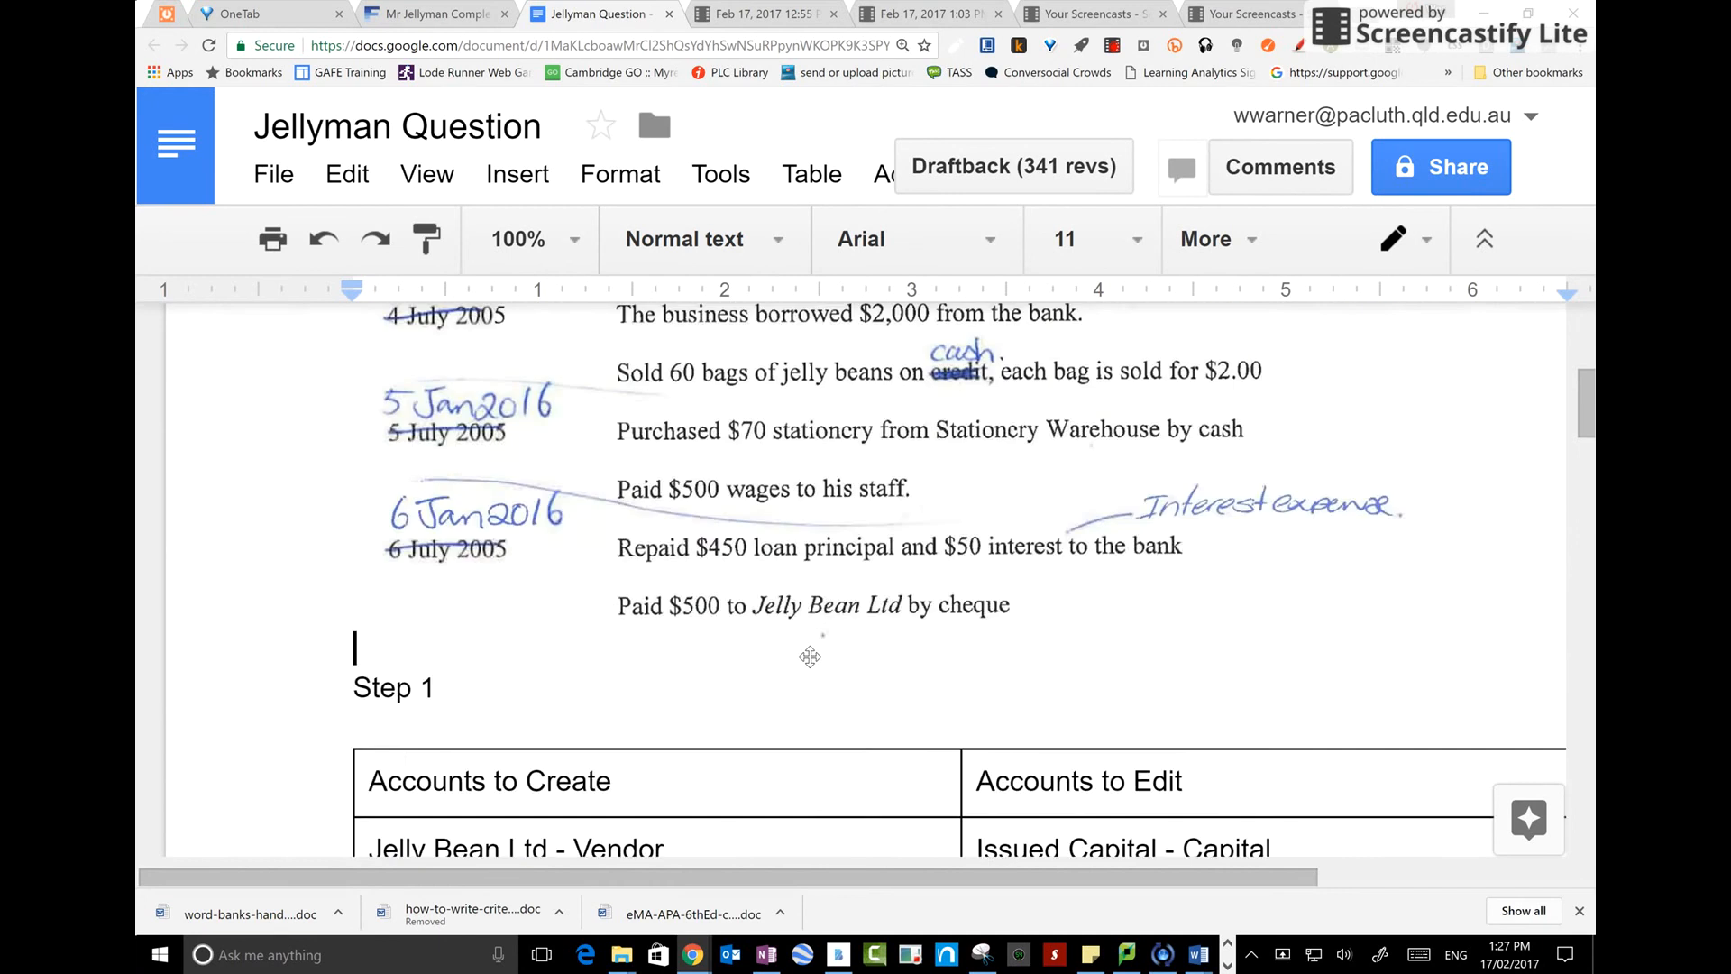
pyautogui.scroll(-7, 811, 657)
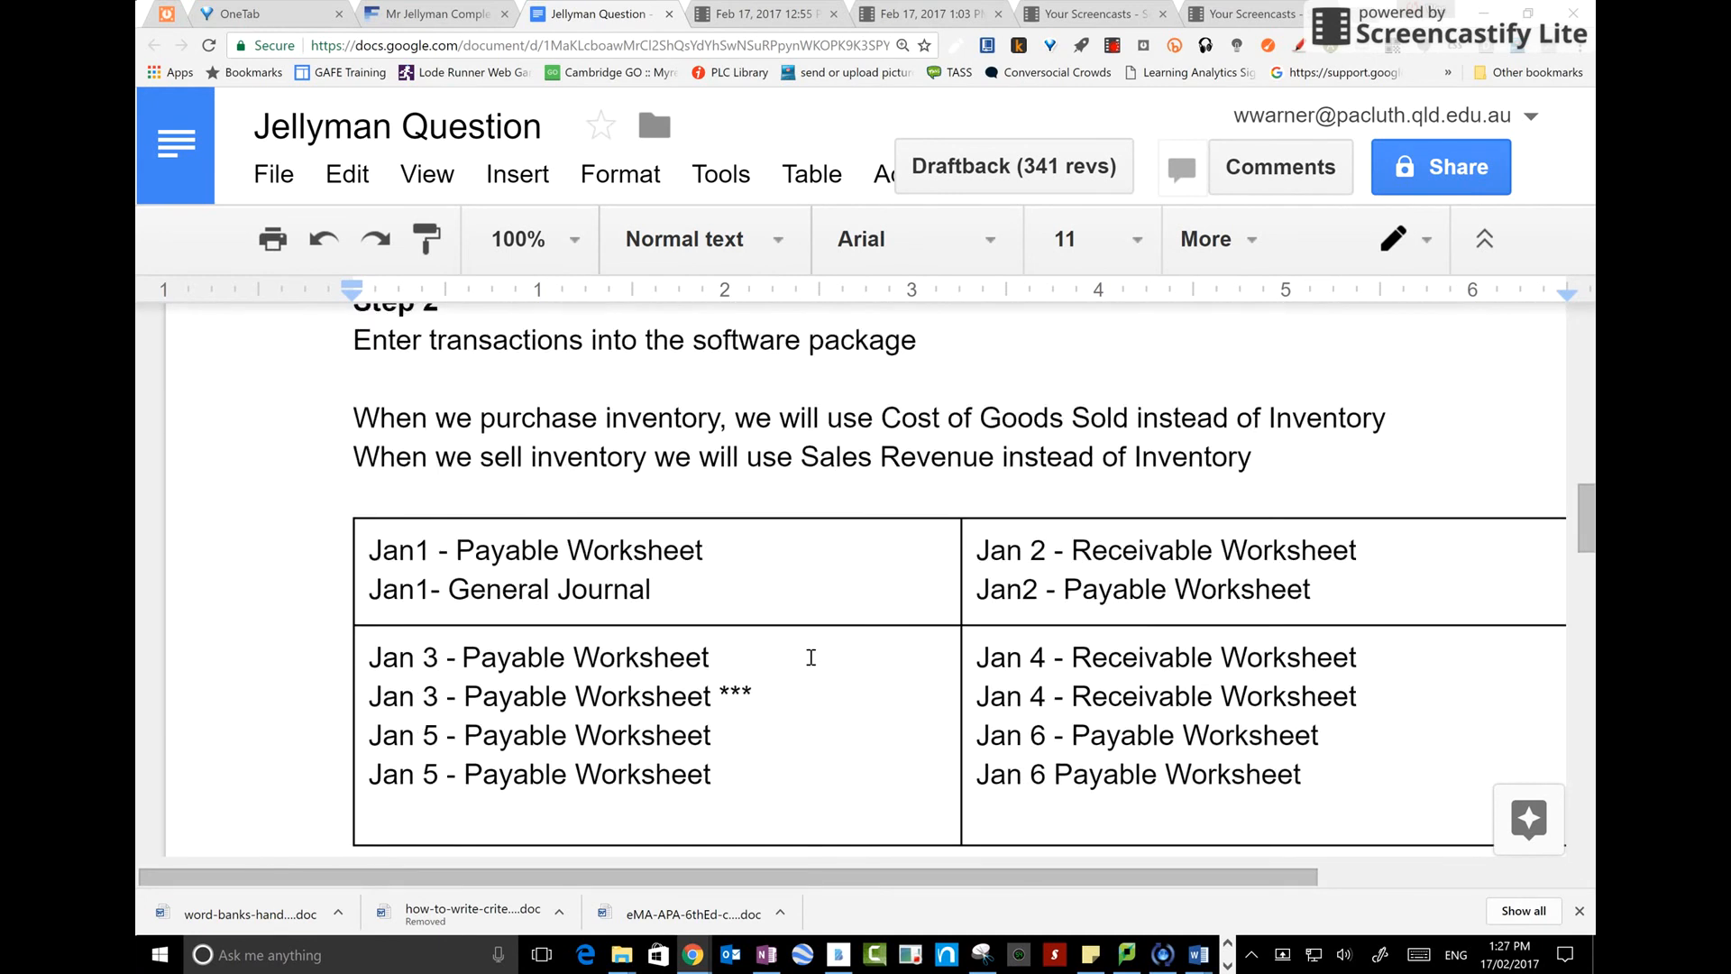
pyautogui.click(469, 12)
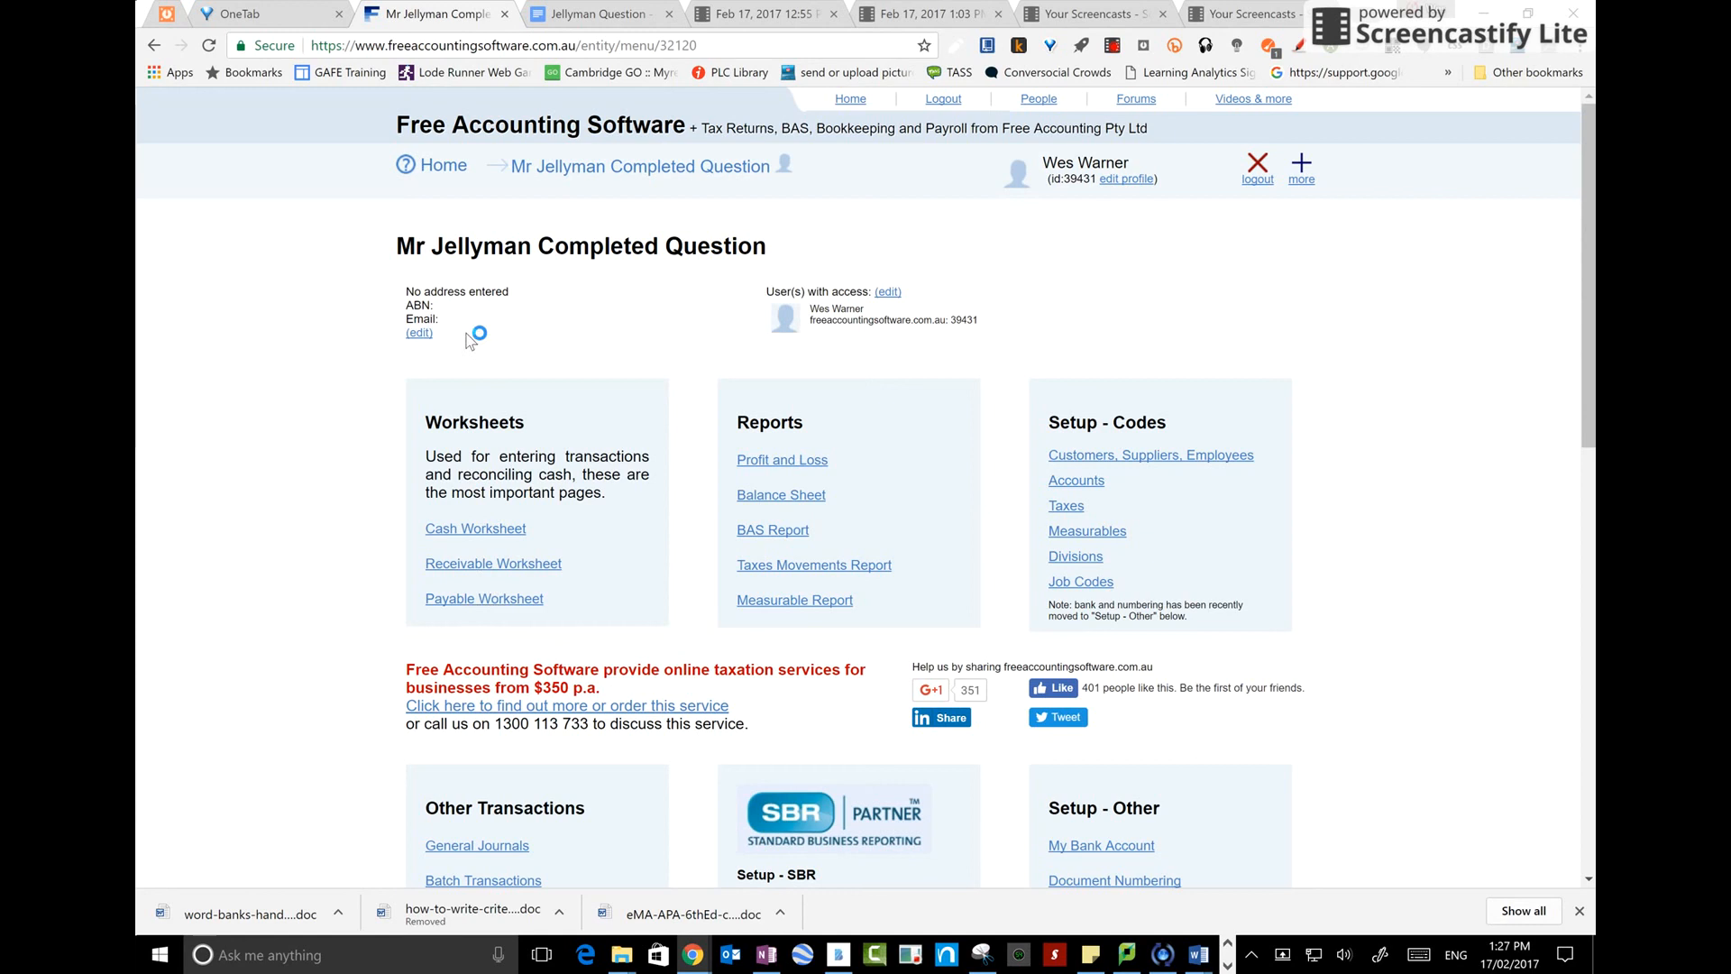
pyautogui.click(484, 597)
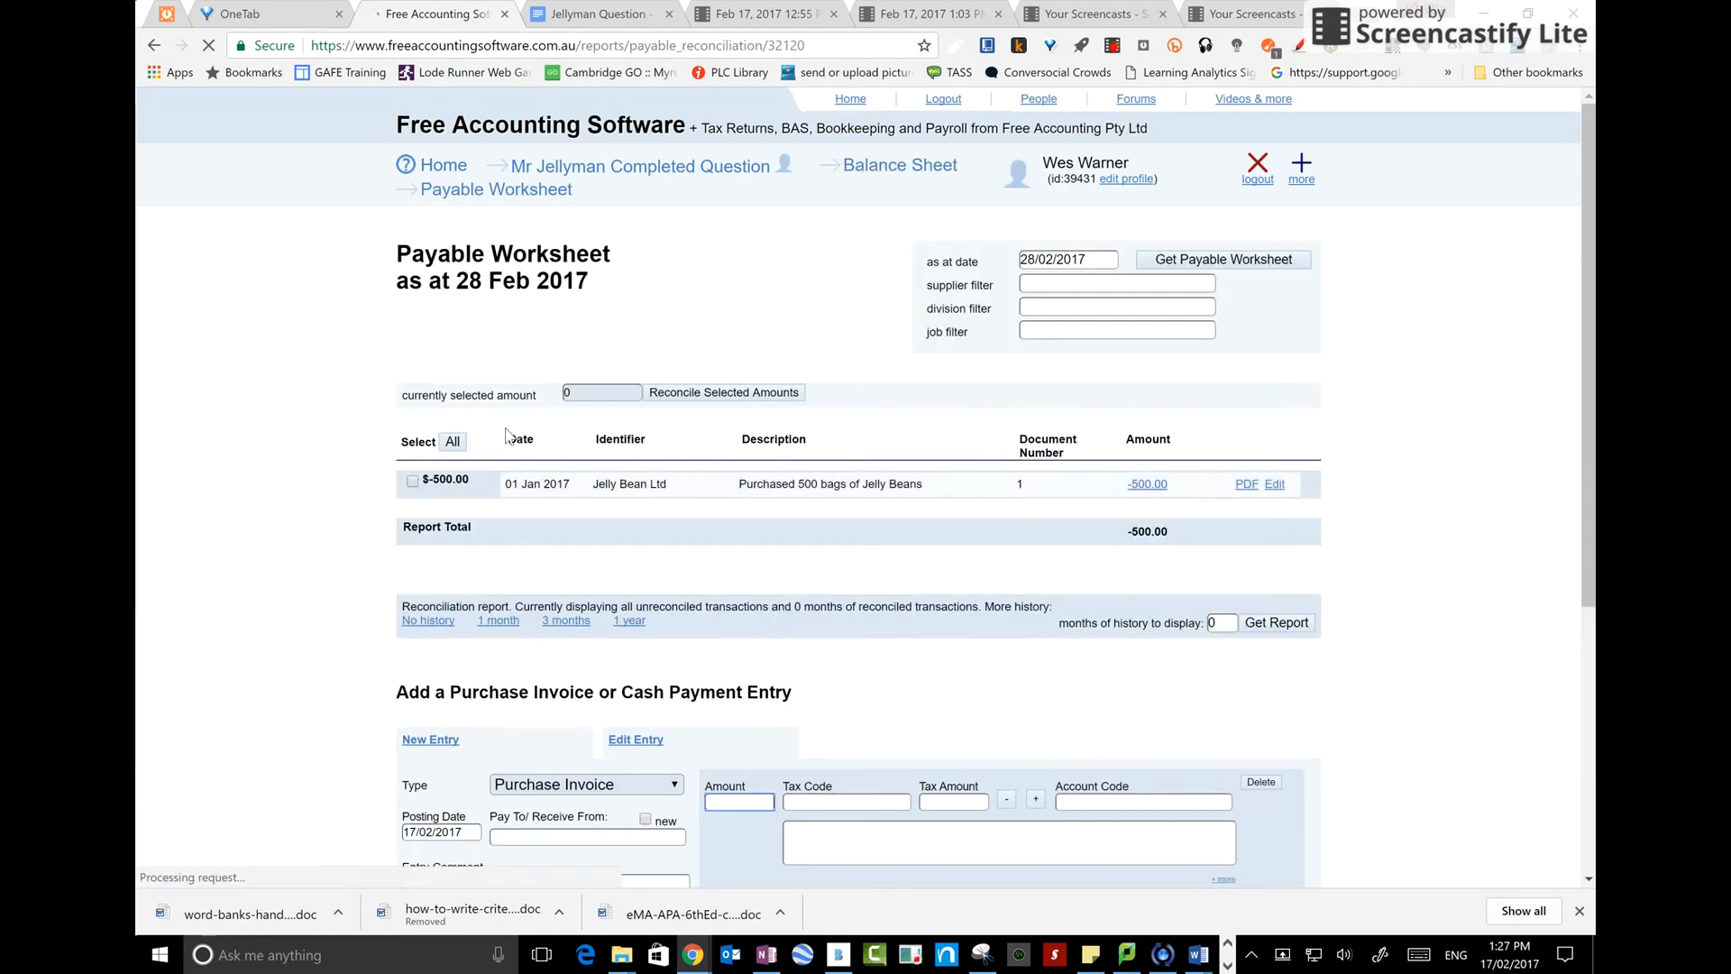
# Start a Cash Payment dated 03/01/2017 with Mr Jellyman as the payee
pyautogui.scroll(-2, 514, 663)
pyautogui.click(474, 686)
pyautogui.click(420, 711)
pyautogui.click(487, 766)
pyautogui.click(586, 637)
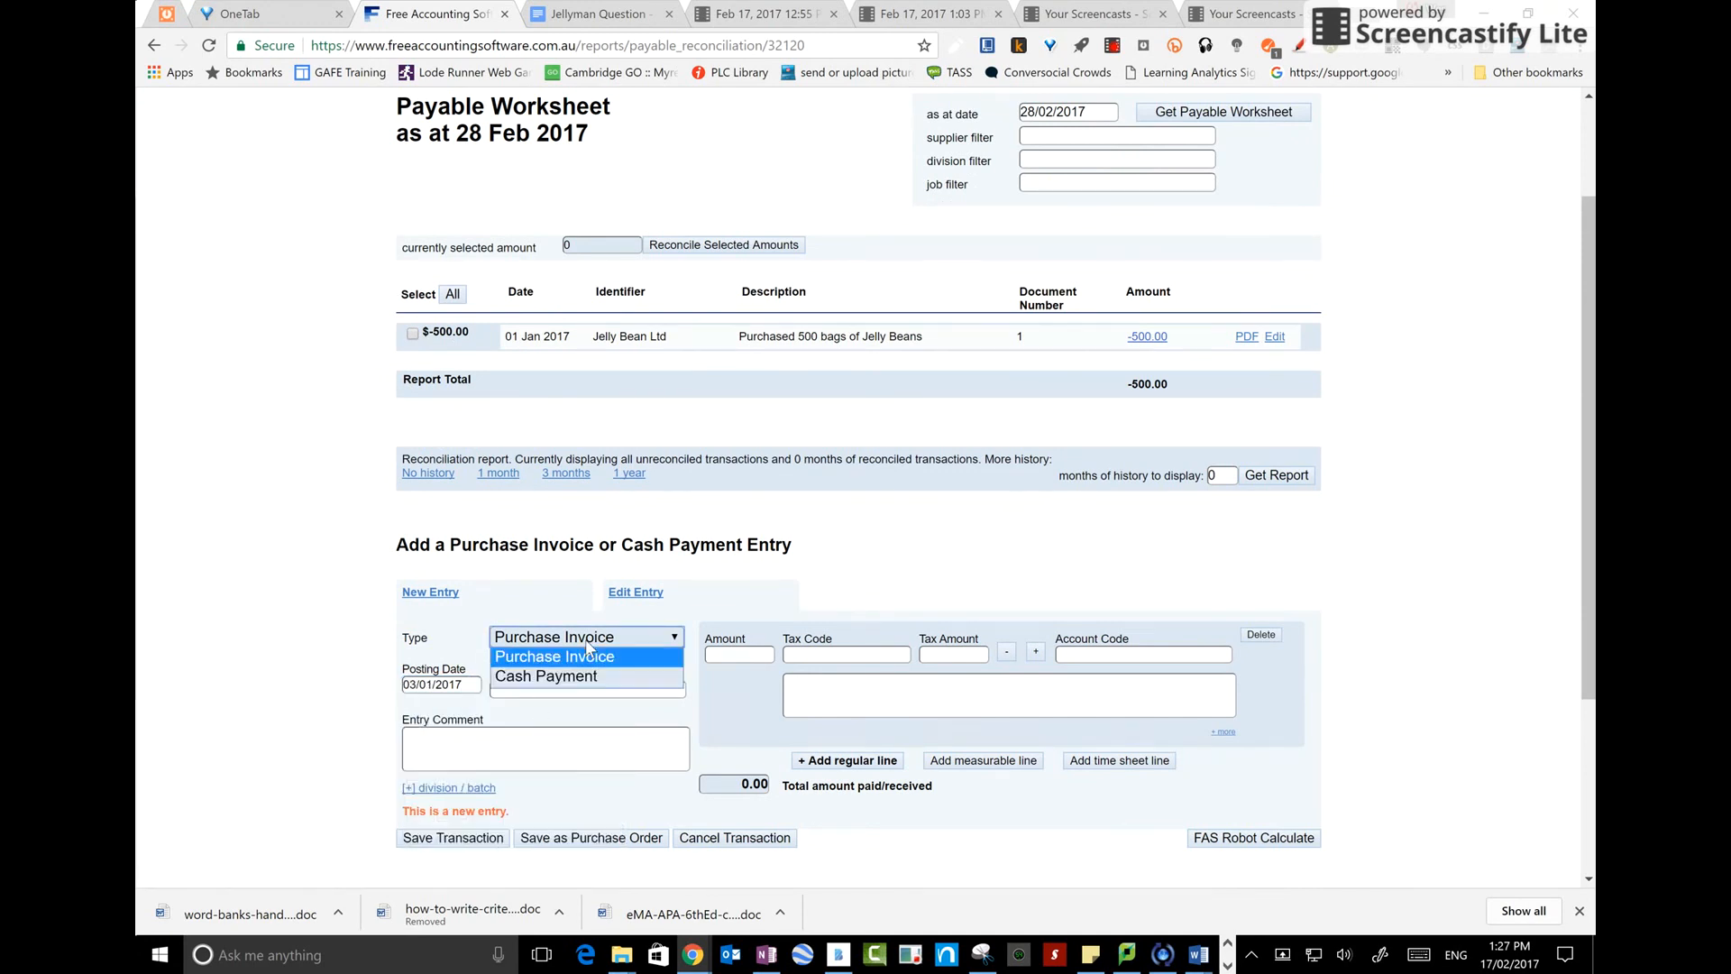
pyautogui.click(571, 676)
pyautogui.click(569, 687)
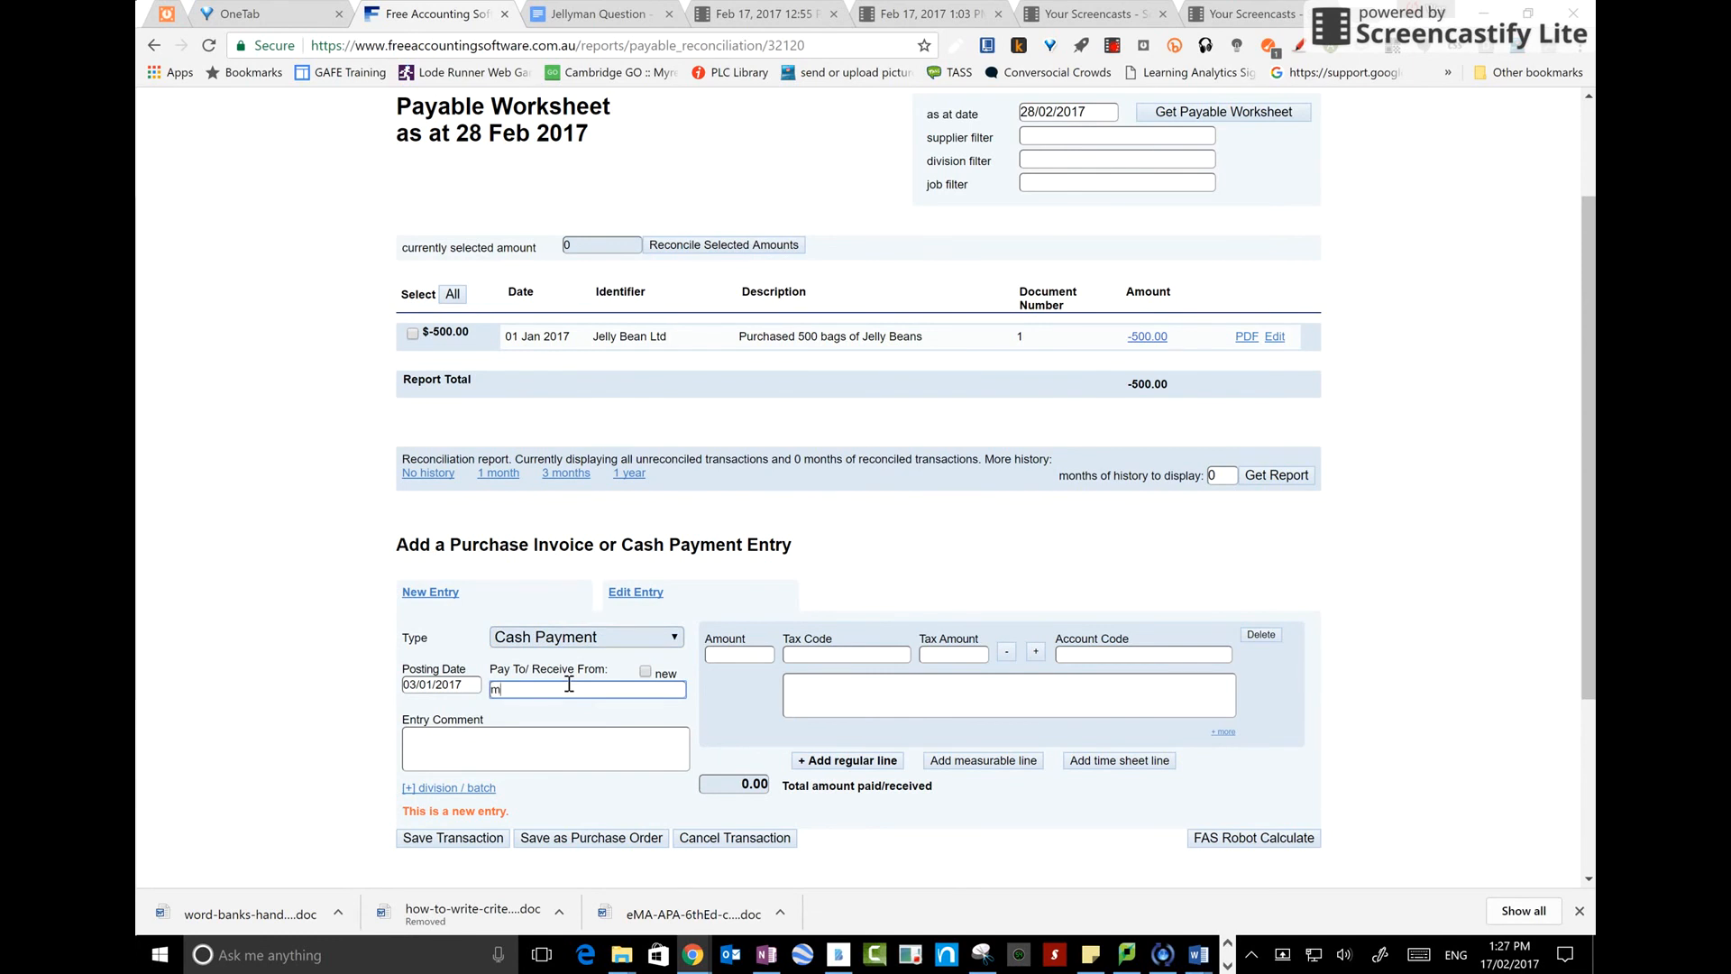
pyautogui.press('BackSpace')
pyautogui.press('BackSpace')
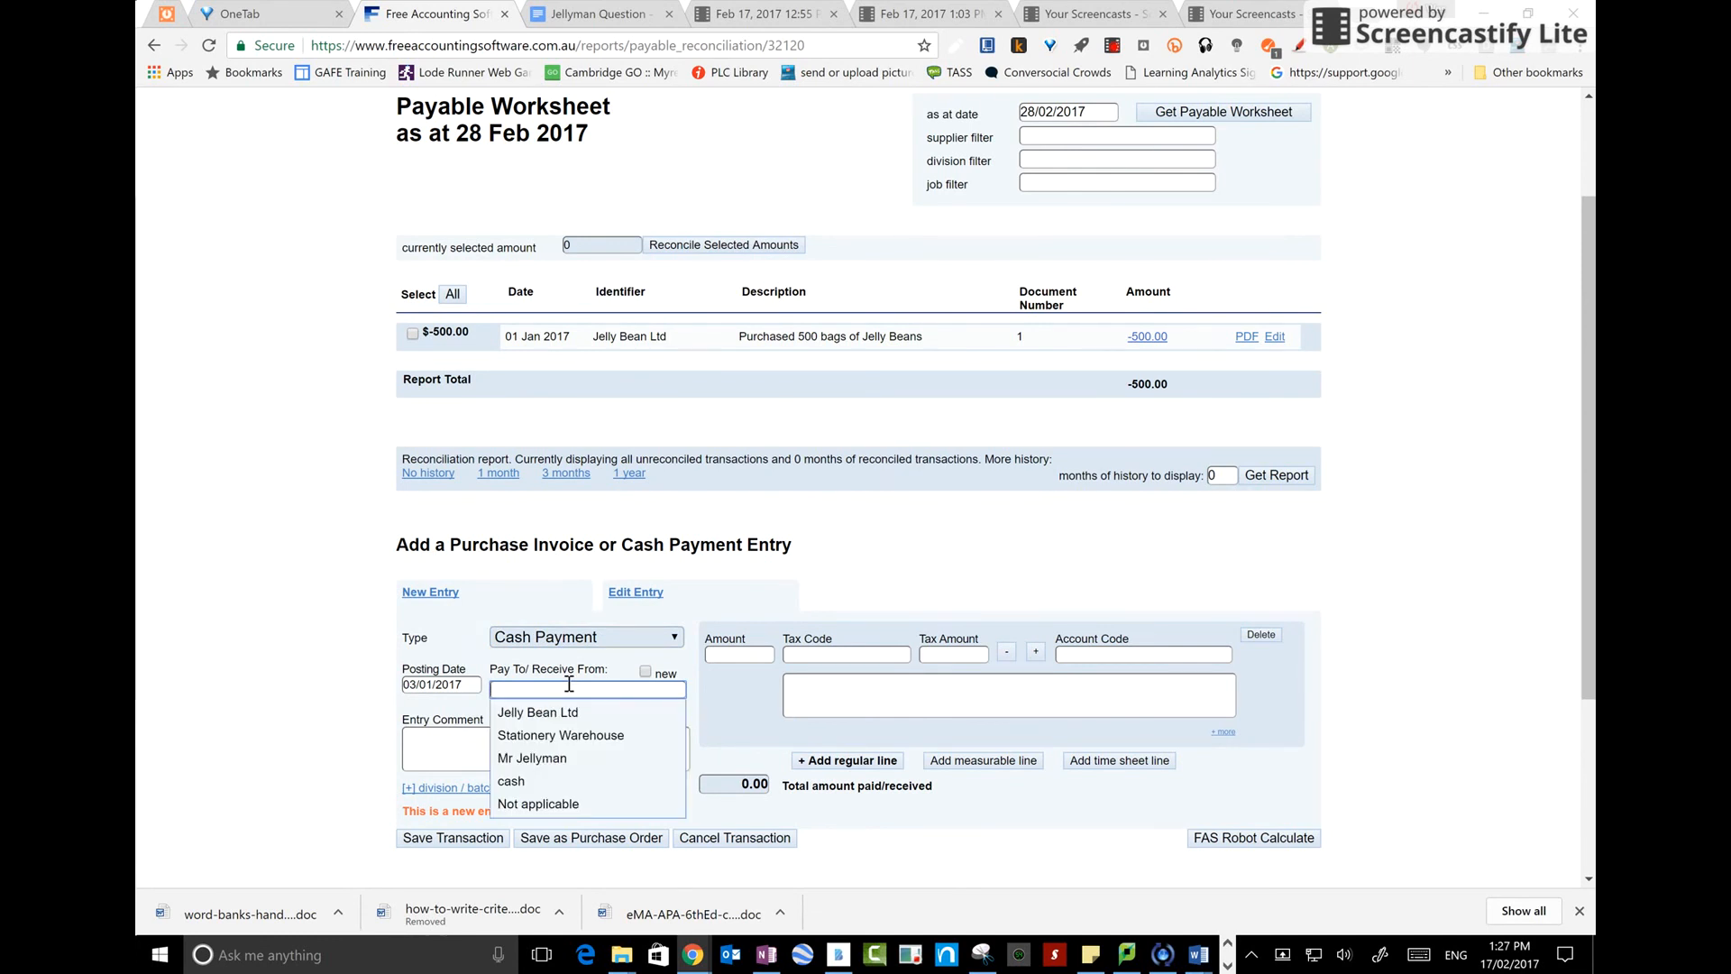
pyautogui.click(541, 712)
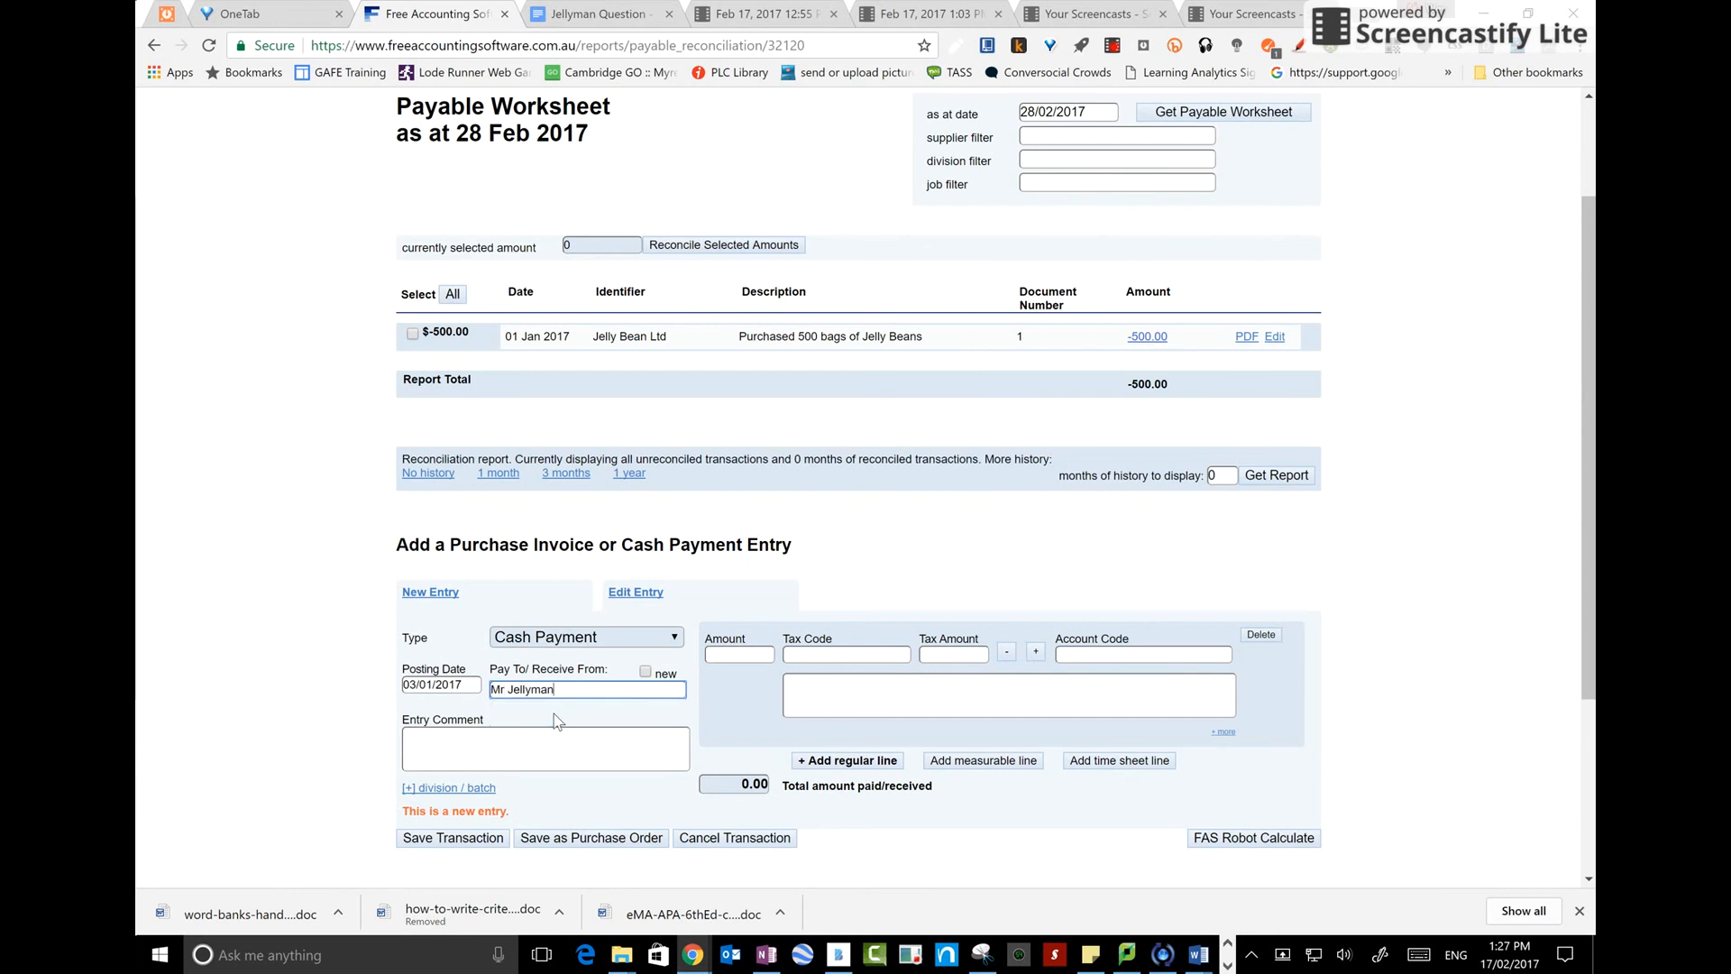
# Enter a line of 400 with tax code GST Not Applicable and account code drawings
pyautogui.click(723, 655)
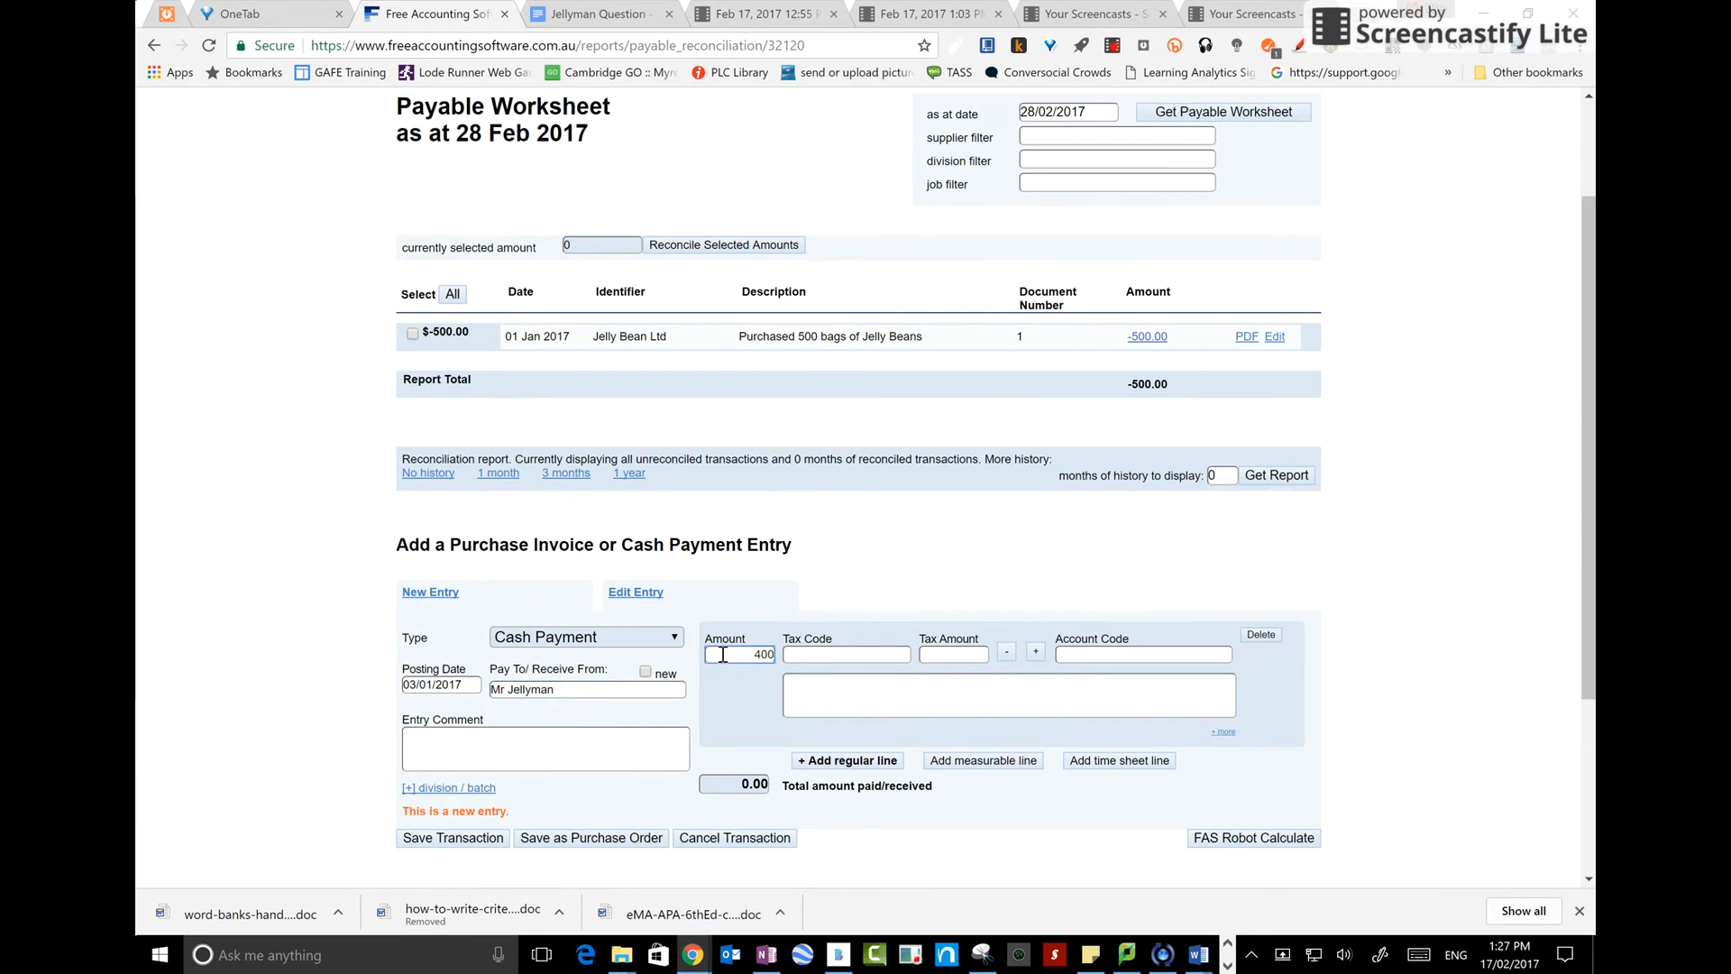
pyautogui.click(804, 655)
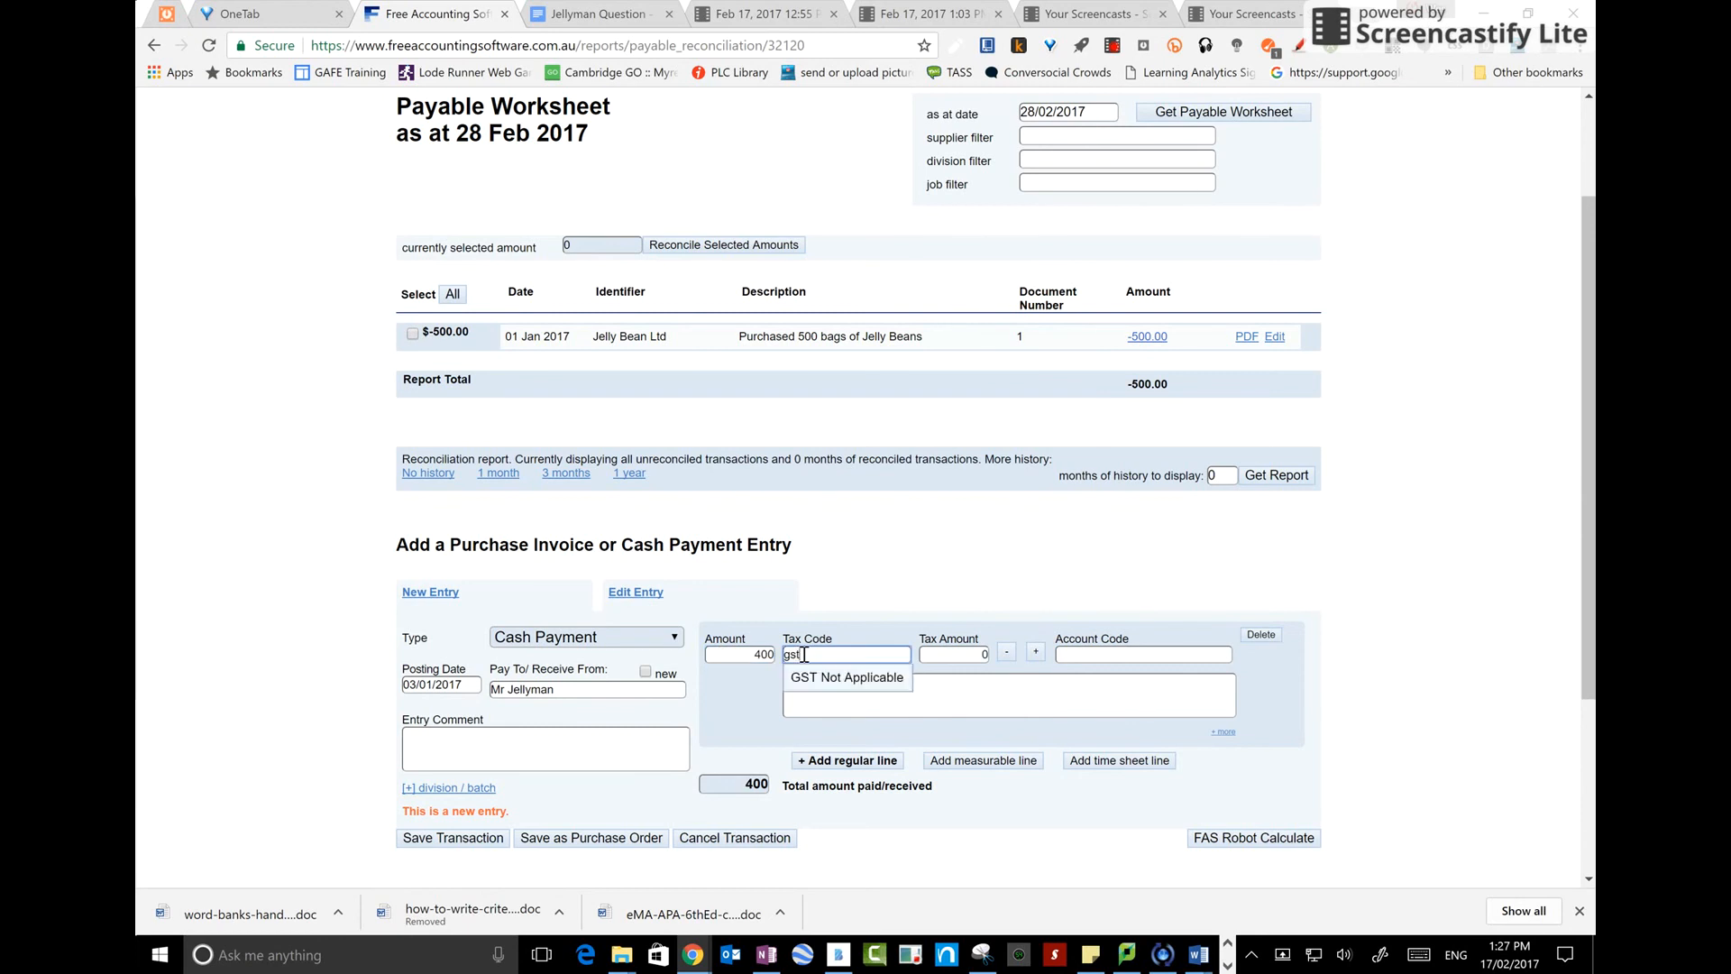
pyautogui.click(828, 680)
pyautogui.click(1093, 658)
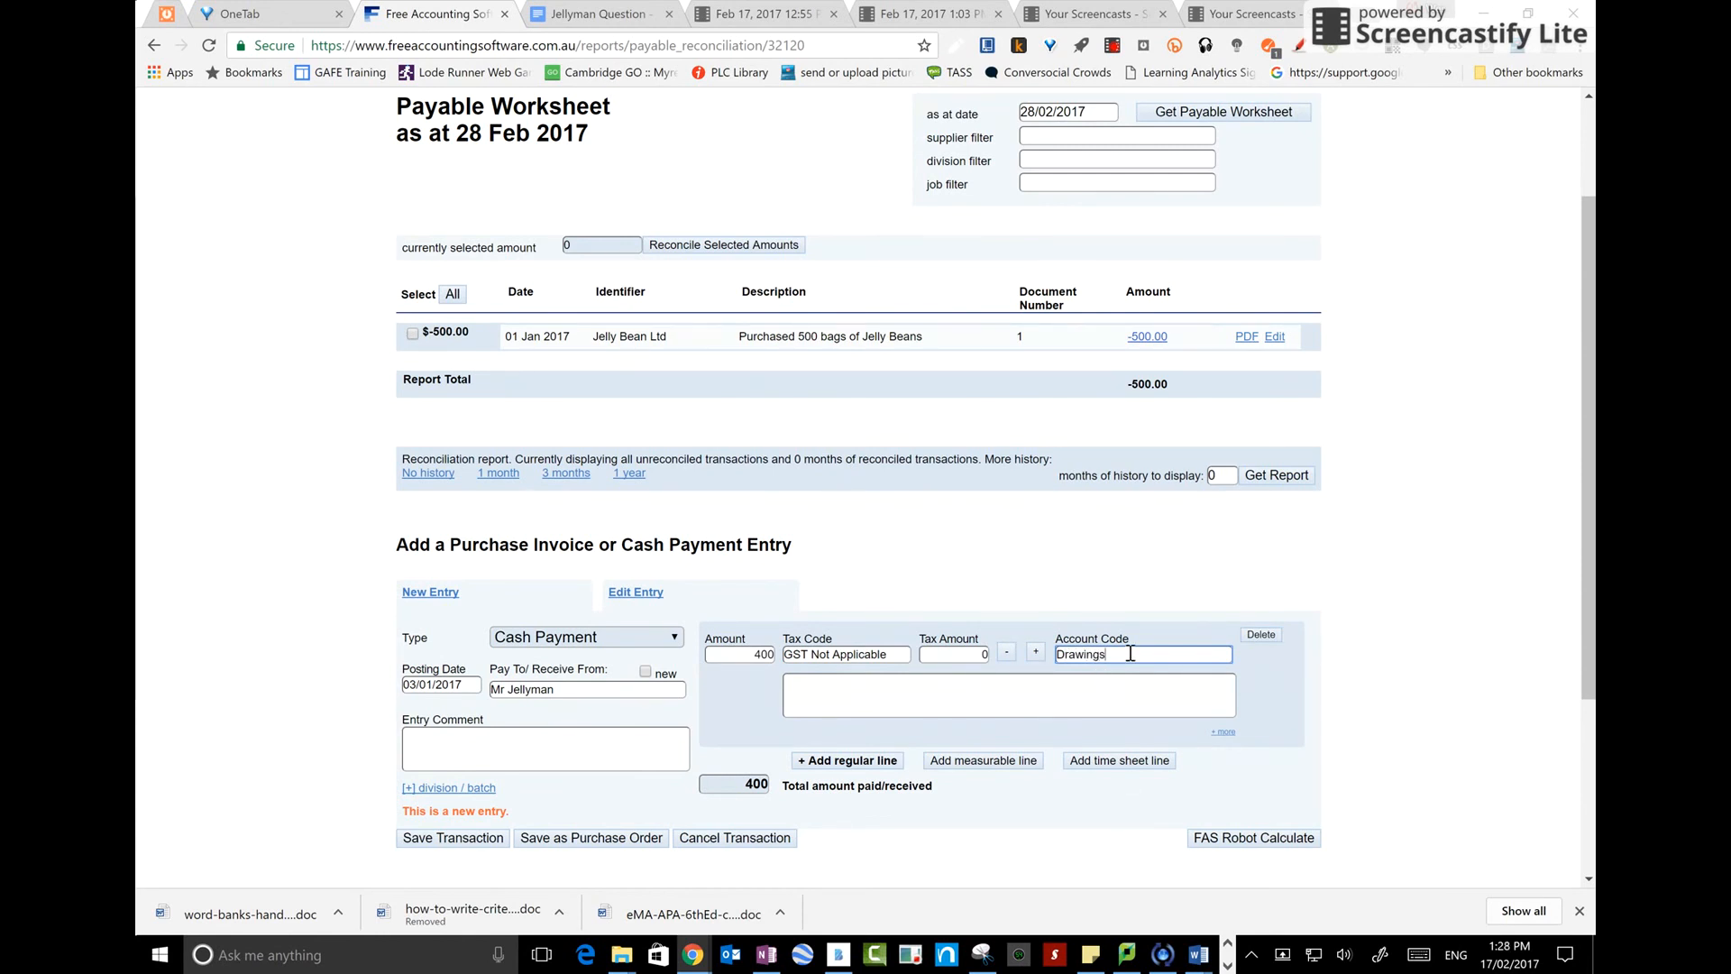
pyautogui.click(1130, 653)
pyautogui.write('dra')
pyautogui.scroll(2, 852, 606)
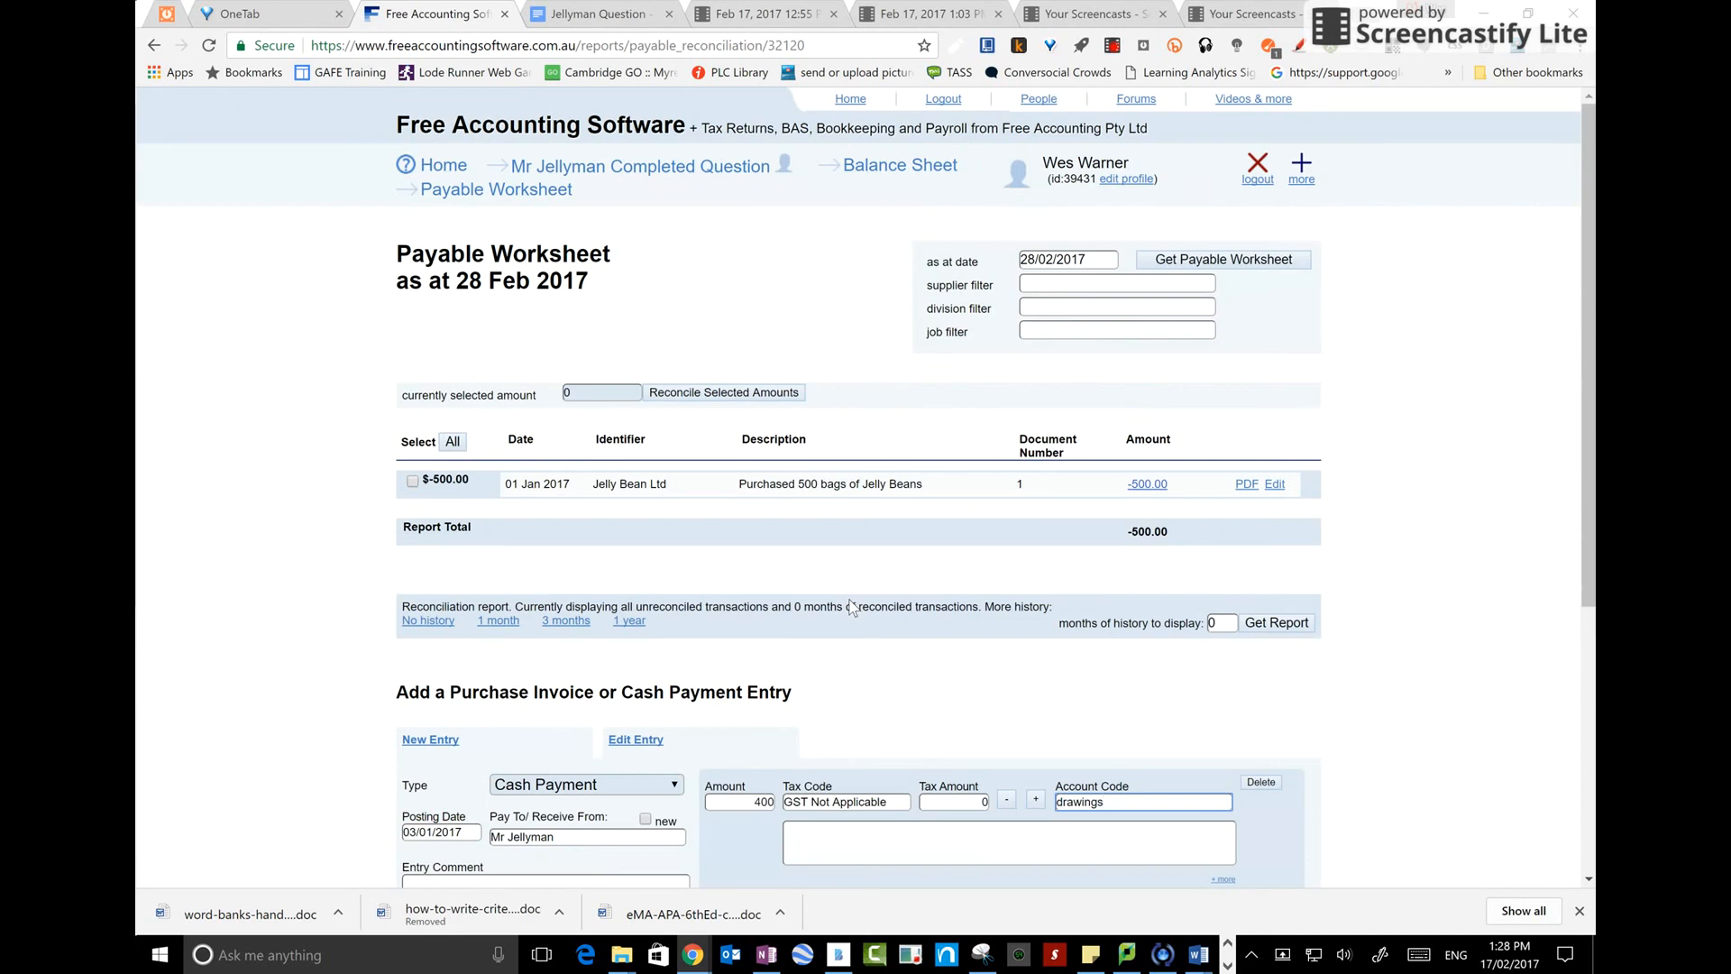
# Open the company menu in a new tab and browse the account list for a drawings account
pyautogui.rightClick(702, 171)
pyautogui.click(740, 174)
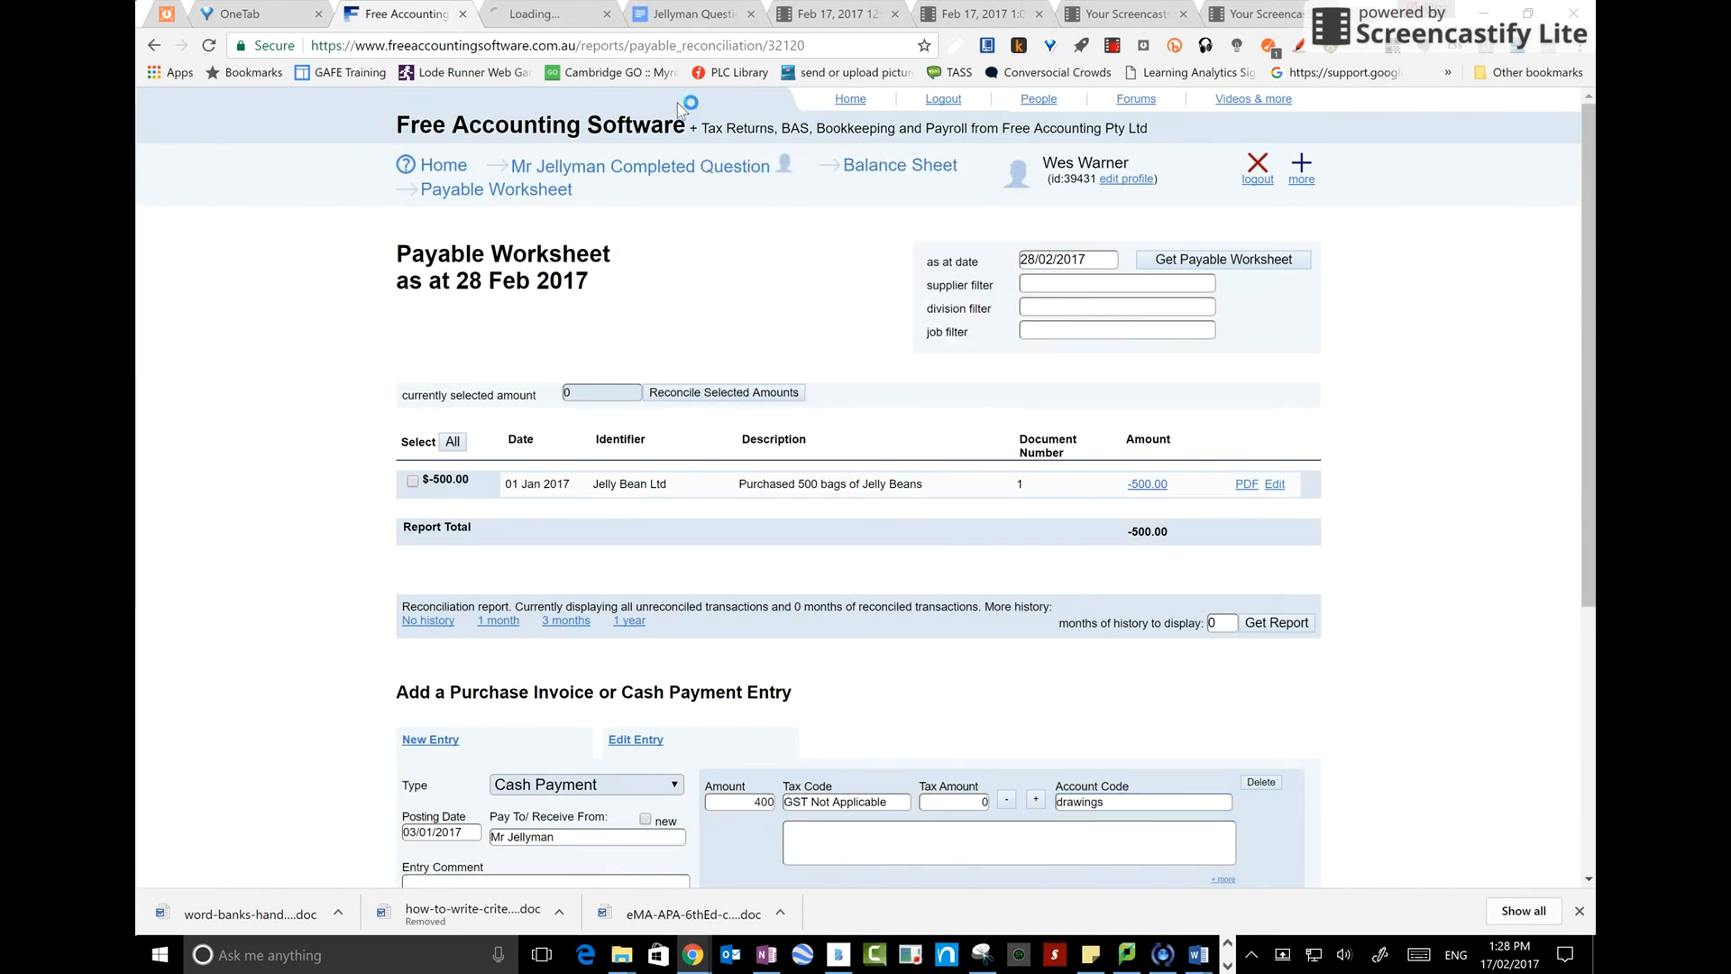
pyautogui.click(558, 16)
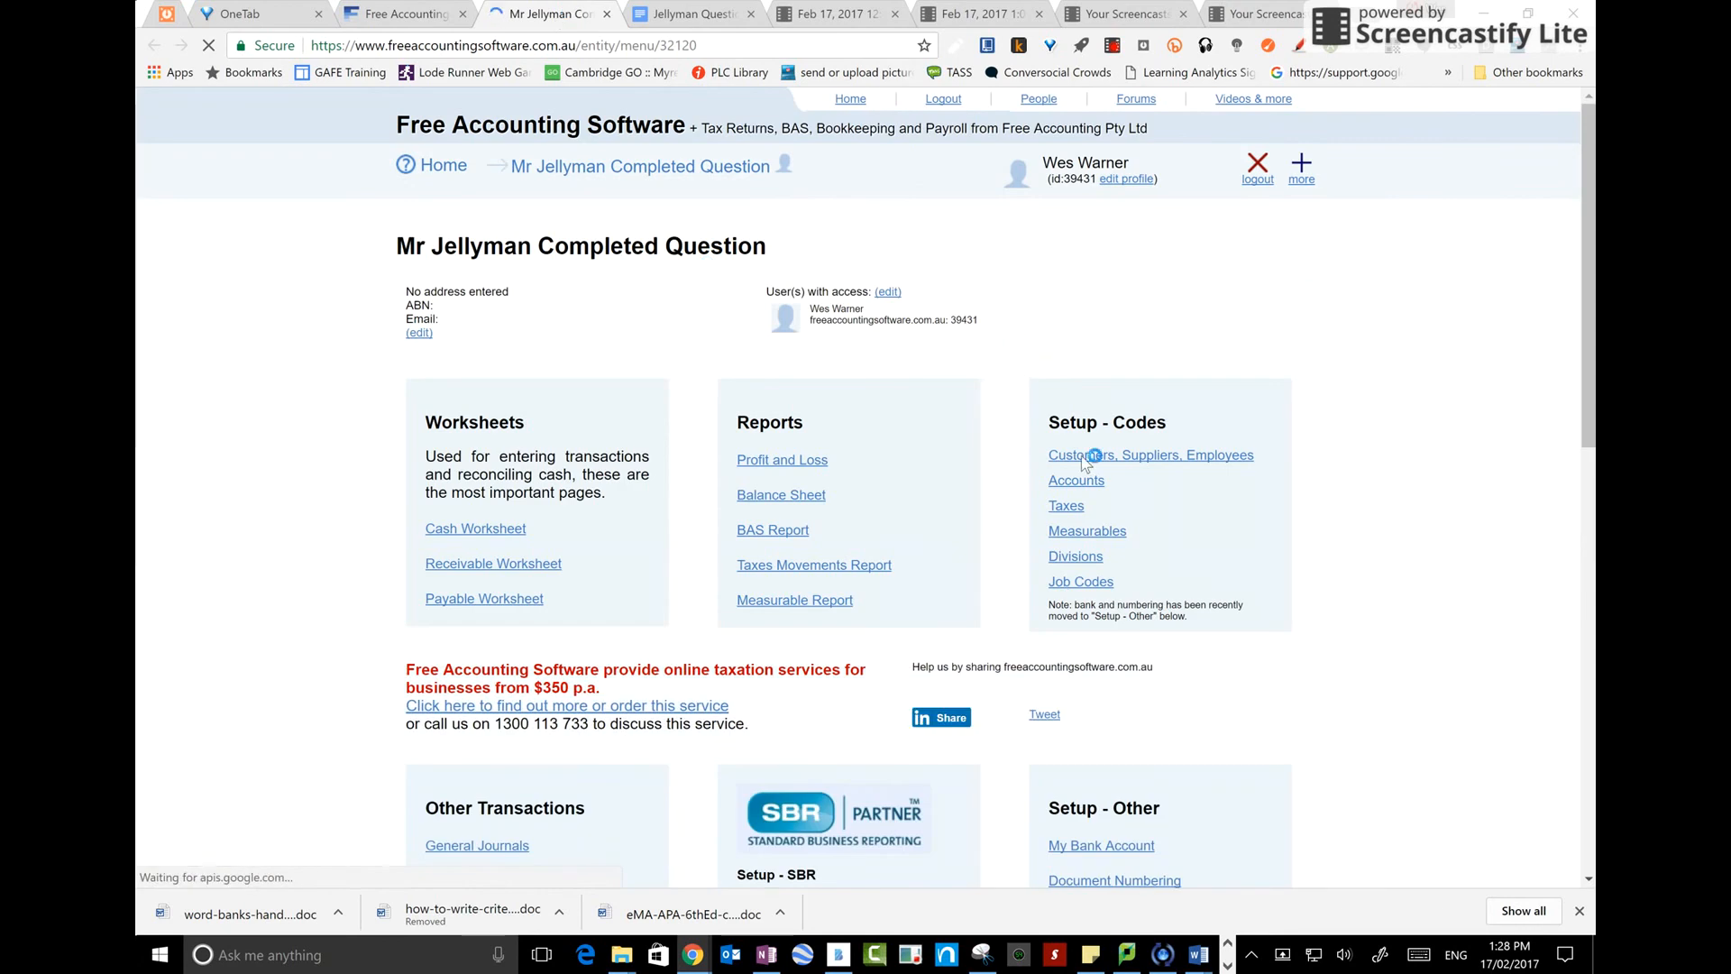
pyautogui.click(1078, 481)
pyautogui.scroll(-10, 757, 555)
pyautogui.scroll(-10, 757, 555)
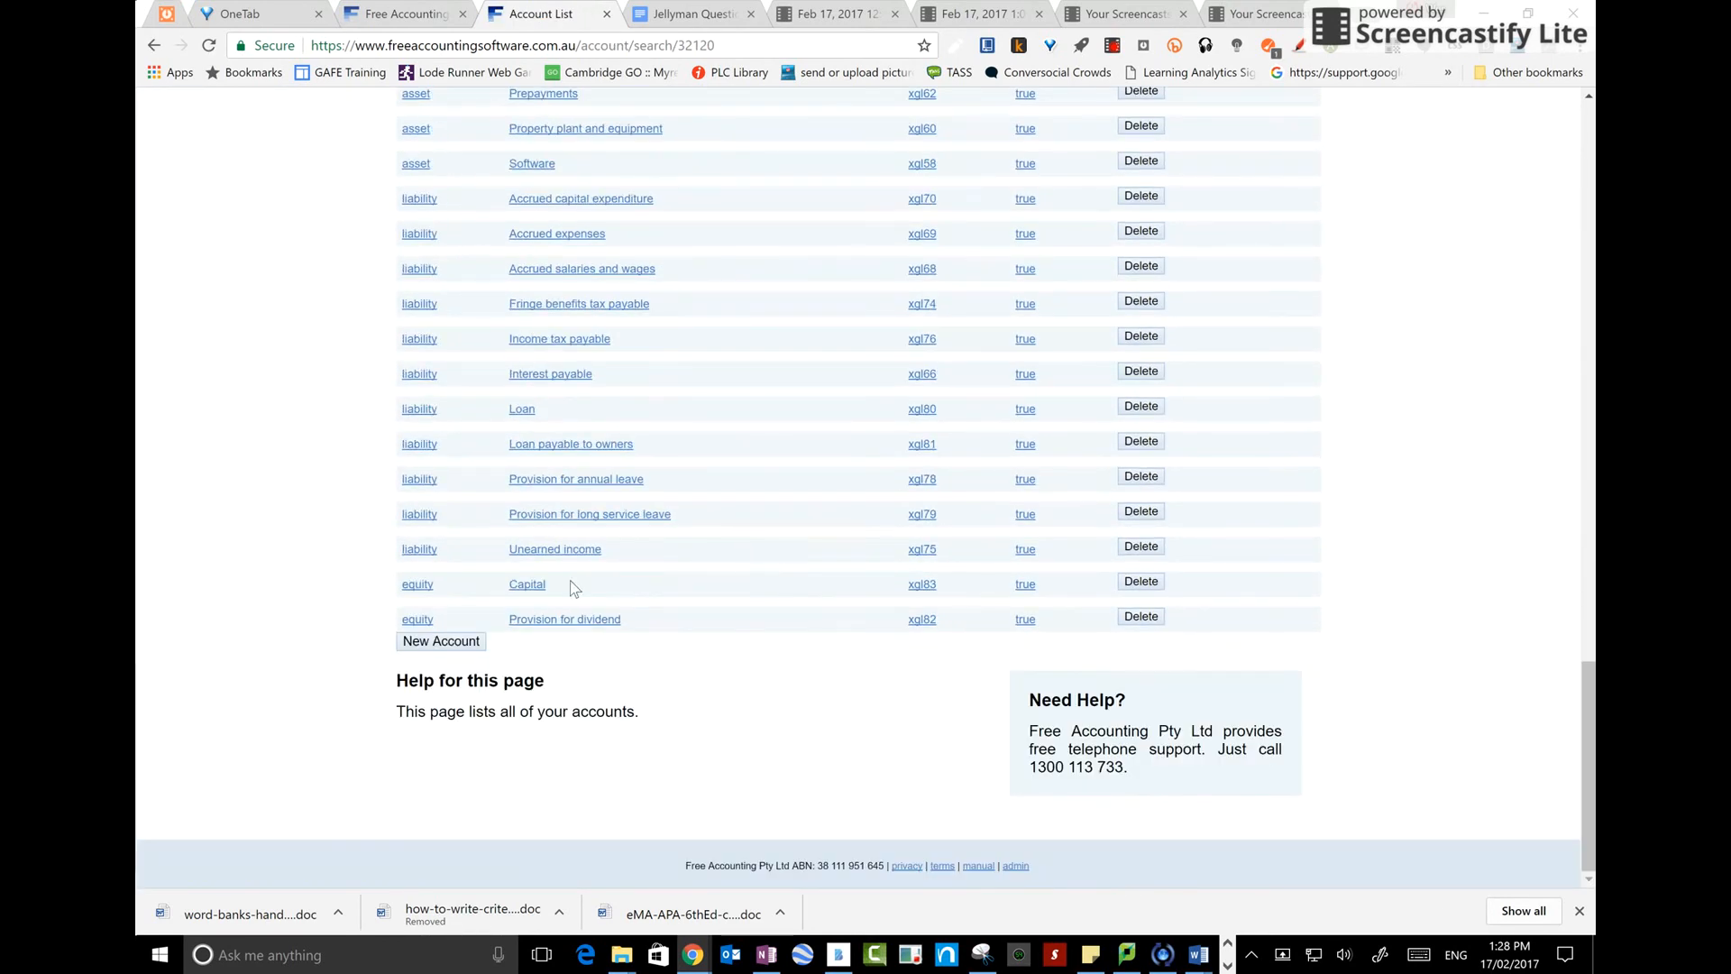
pyautogui.scroll(20, 633, 534)
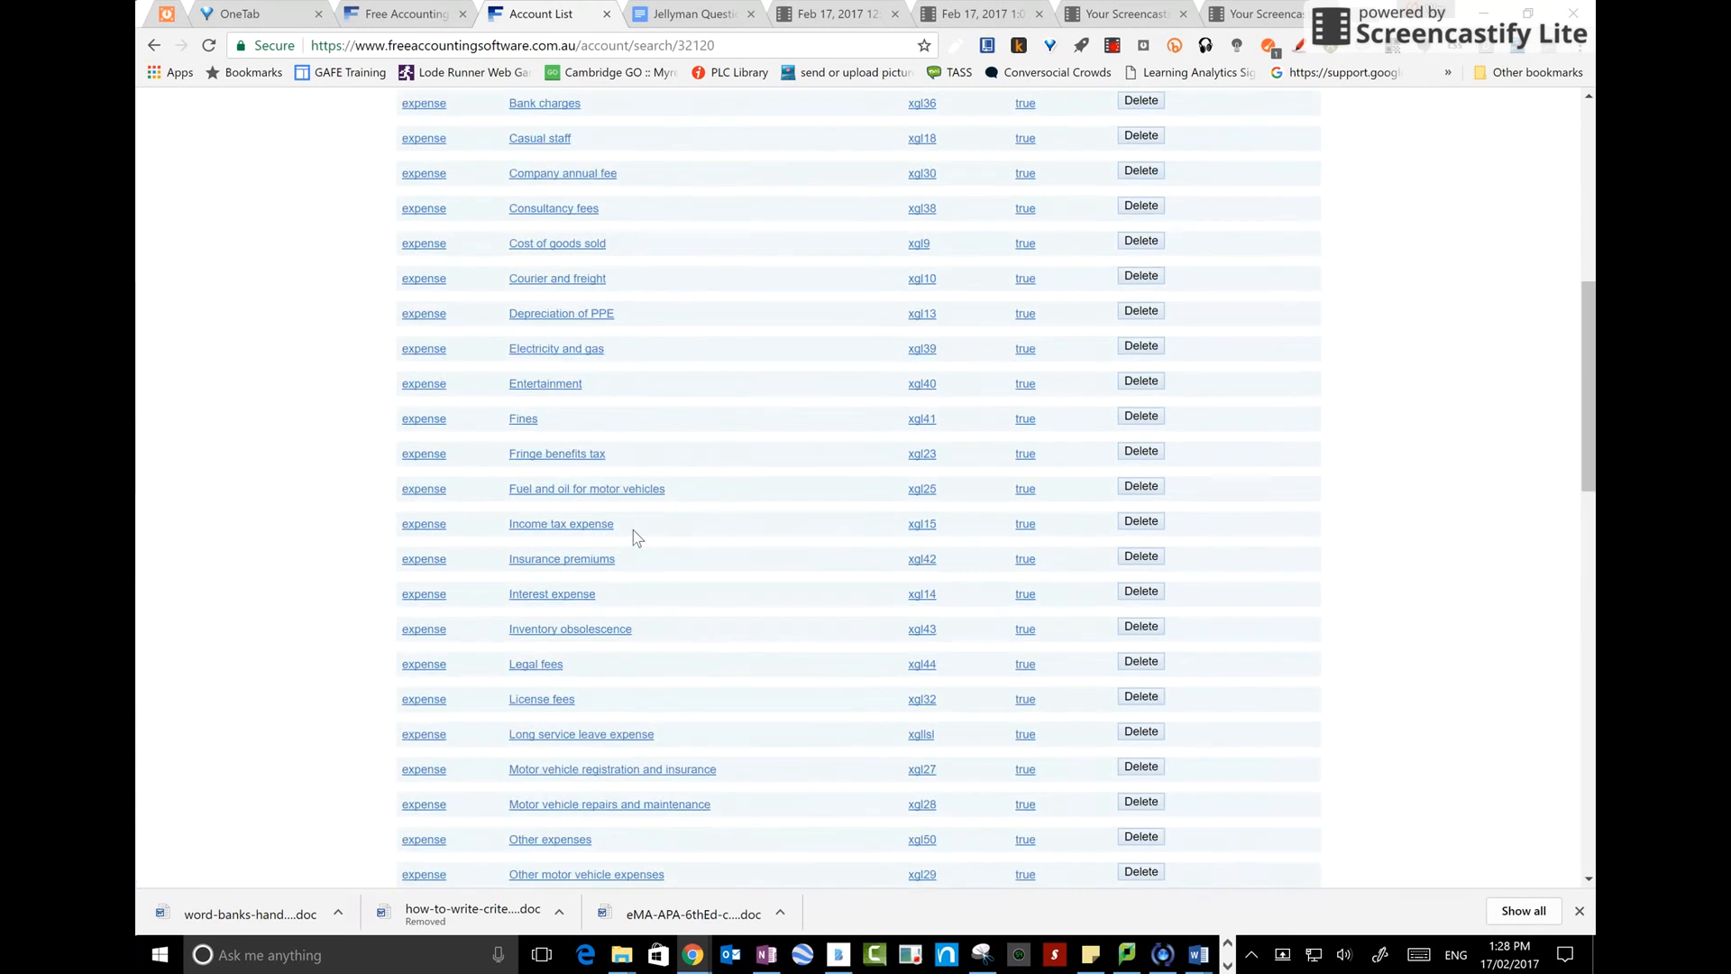
pyautogui.scroll(3, 633, 539)
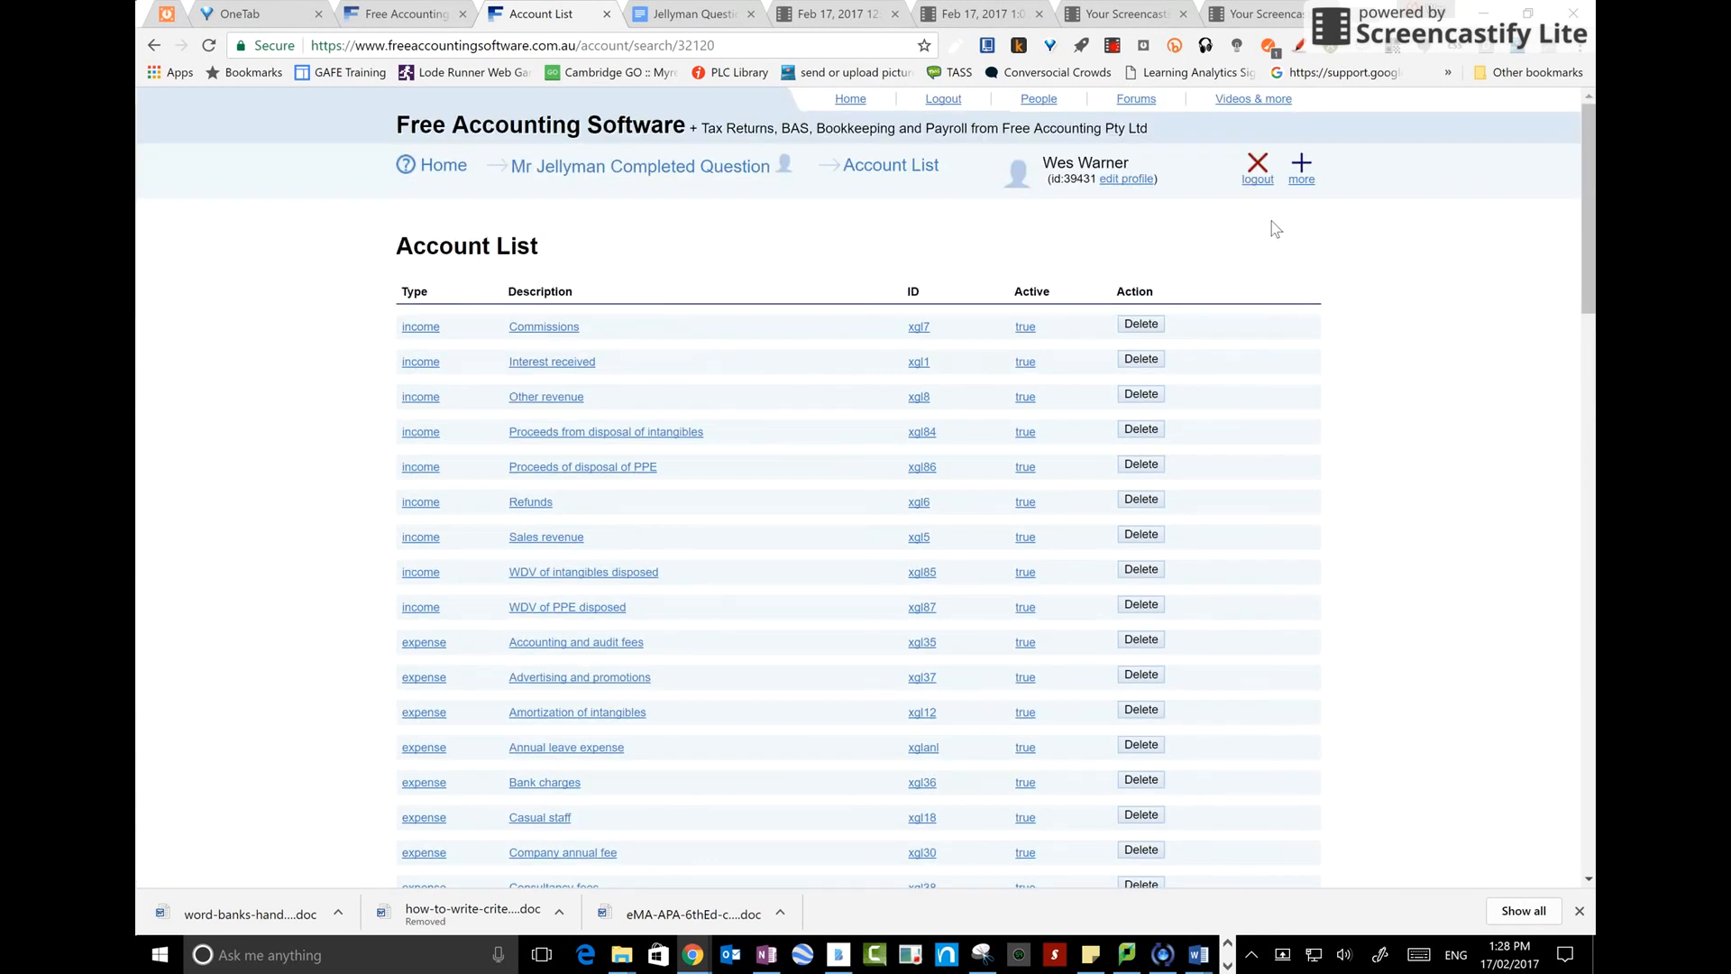
pyautogui.scroll(-15, 738, 803)
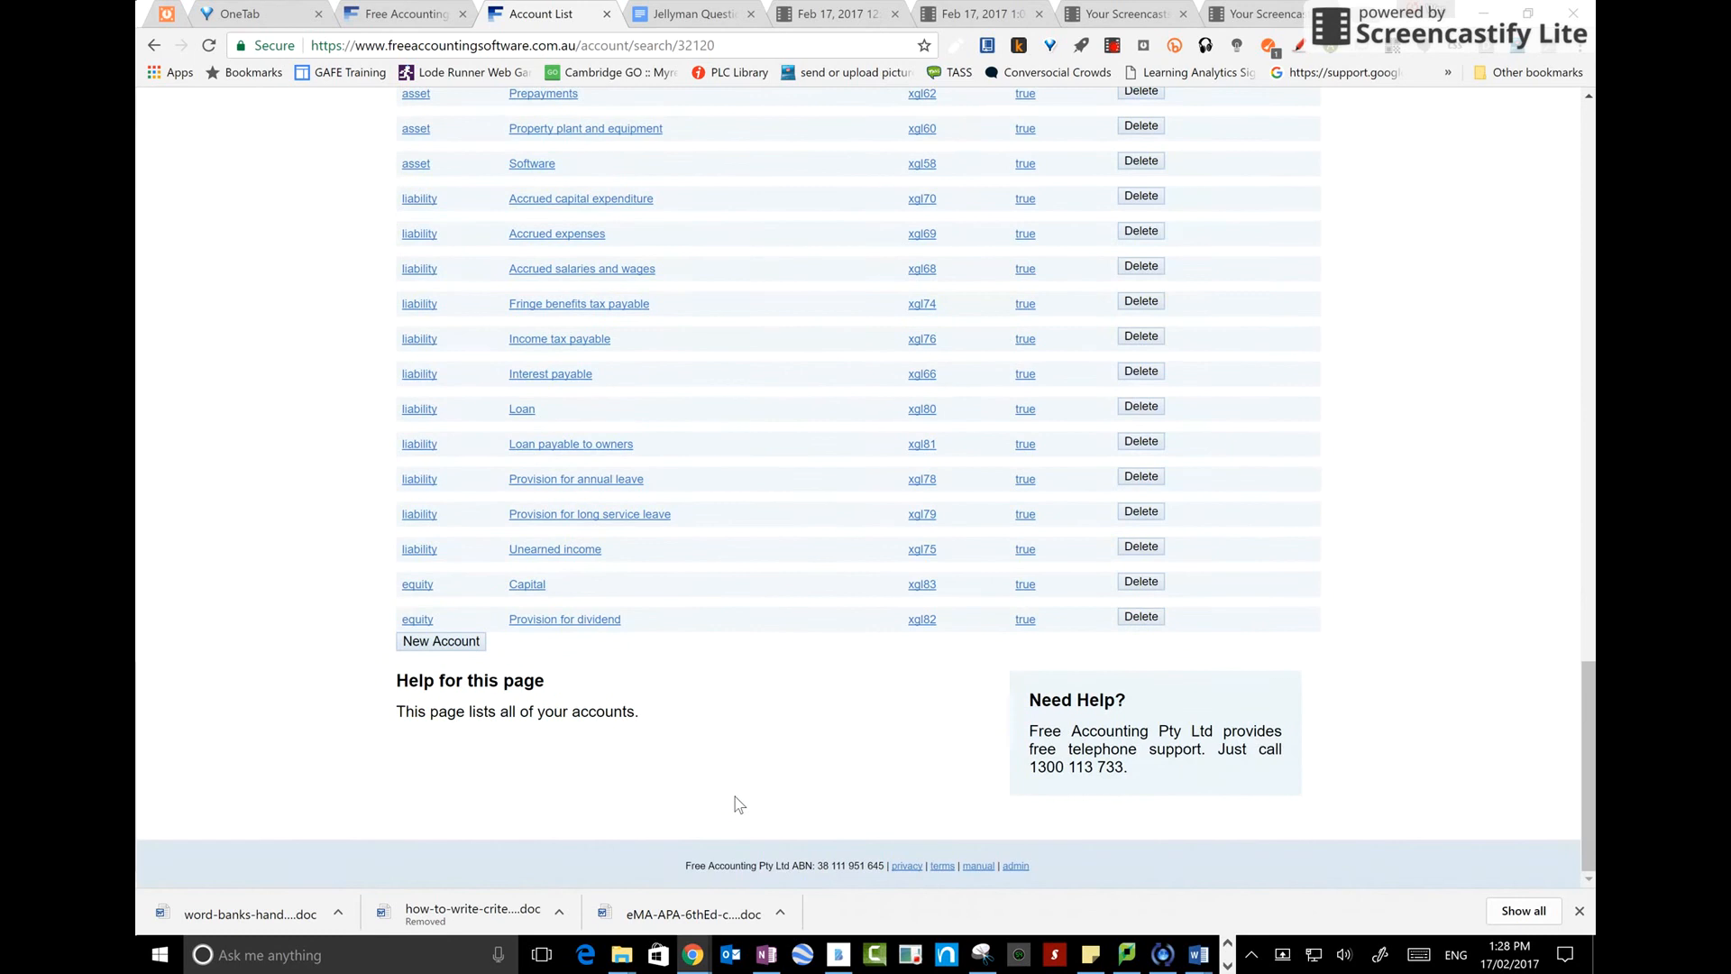
# Create a new active equity account named Drawings
pyautogui.click(419, 642)
pyautogui.click(626, 348)
pyautogui.write('Drawings')
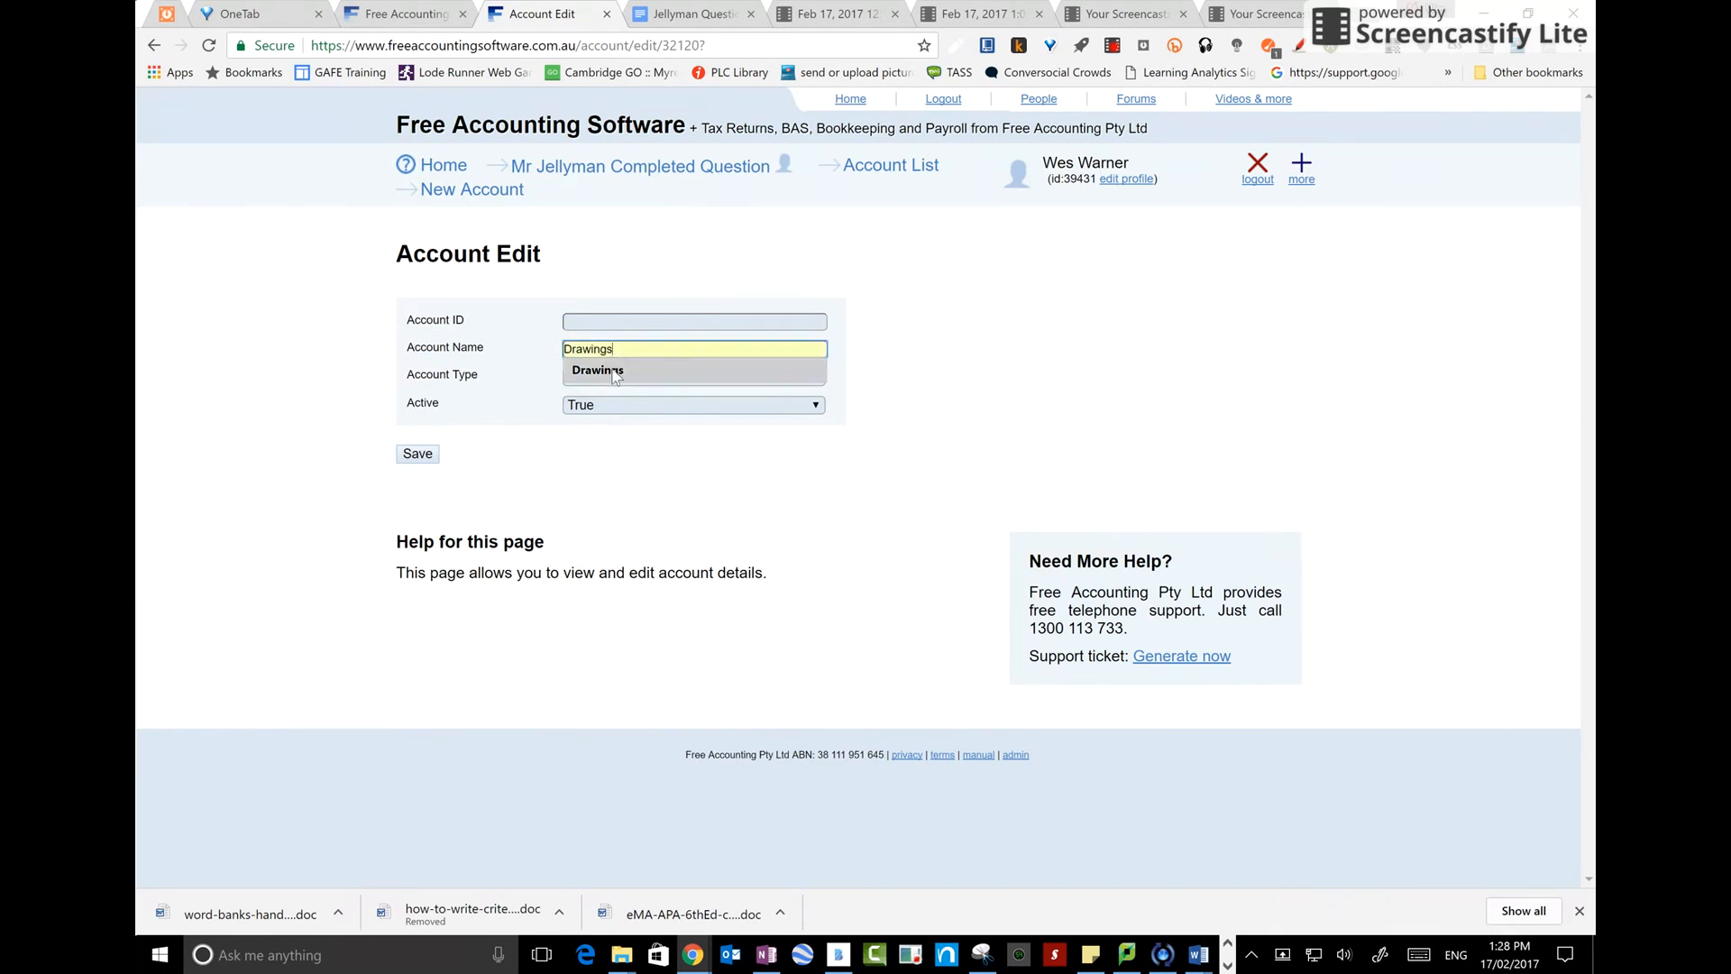
pyautogui.click(610, 372)
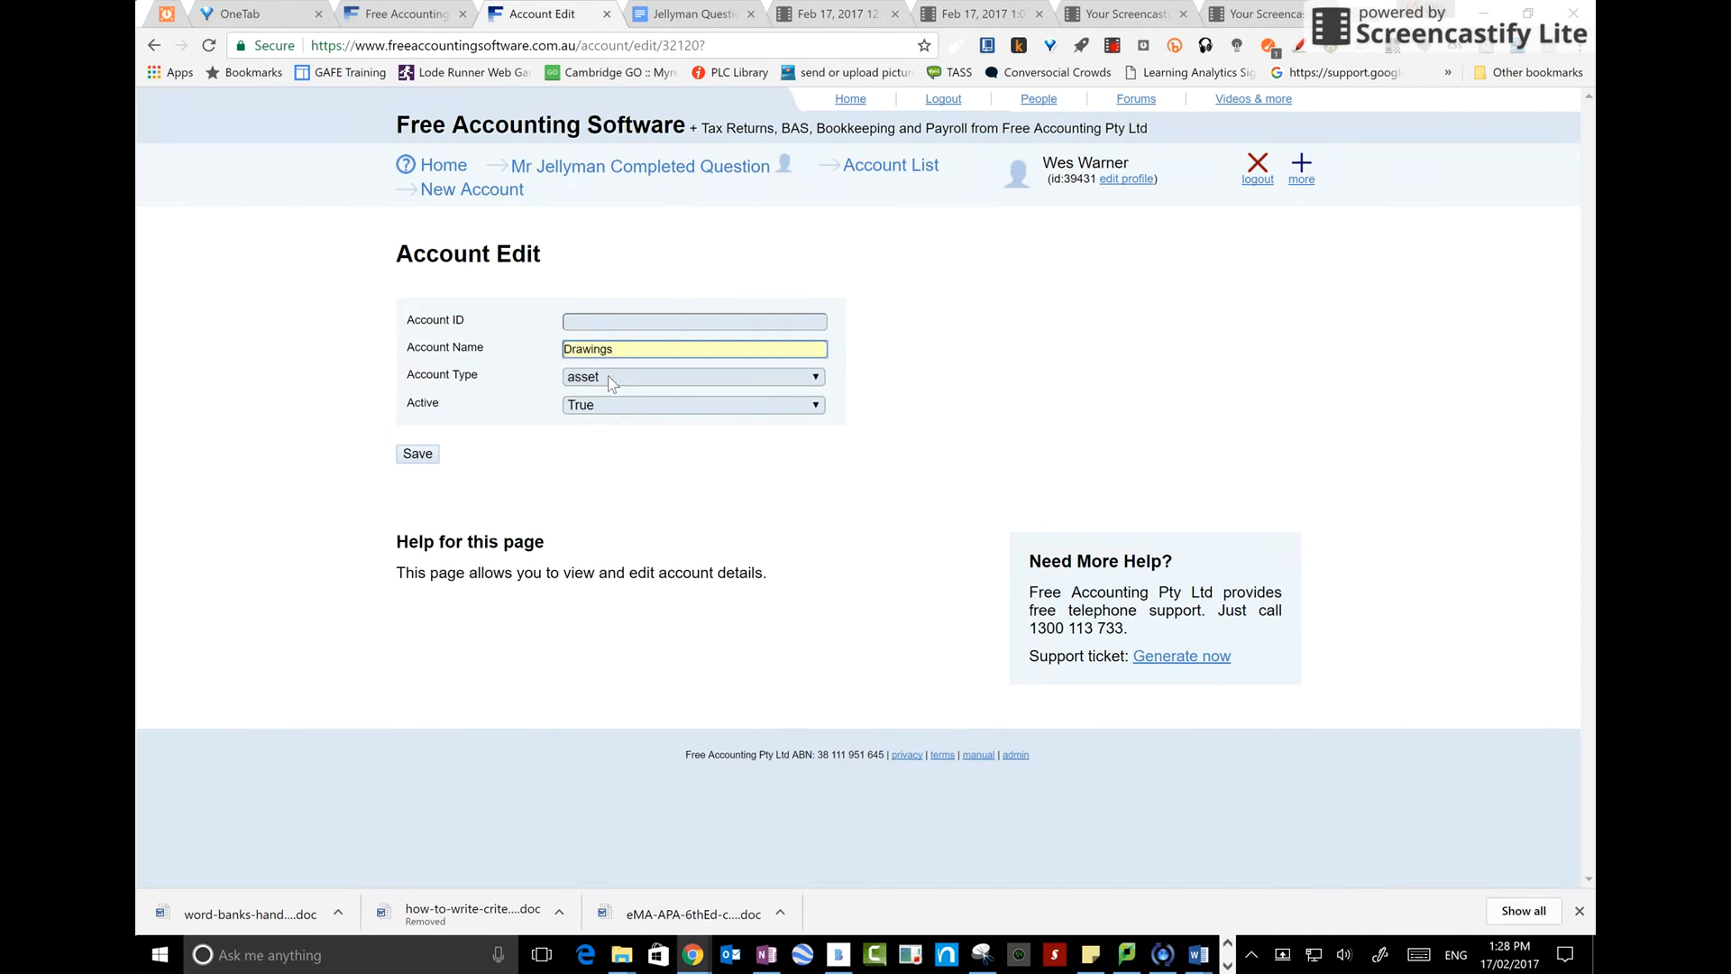
pyautogui.click(610, 380)
pyautogui.click(607, 429)
pyautogui.click(422, 456)
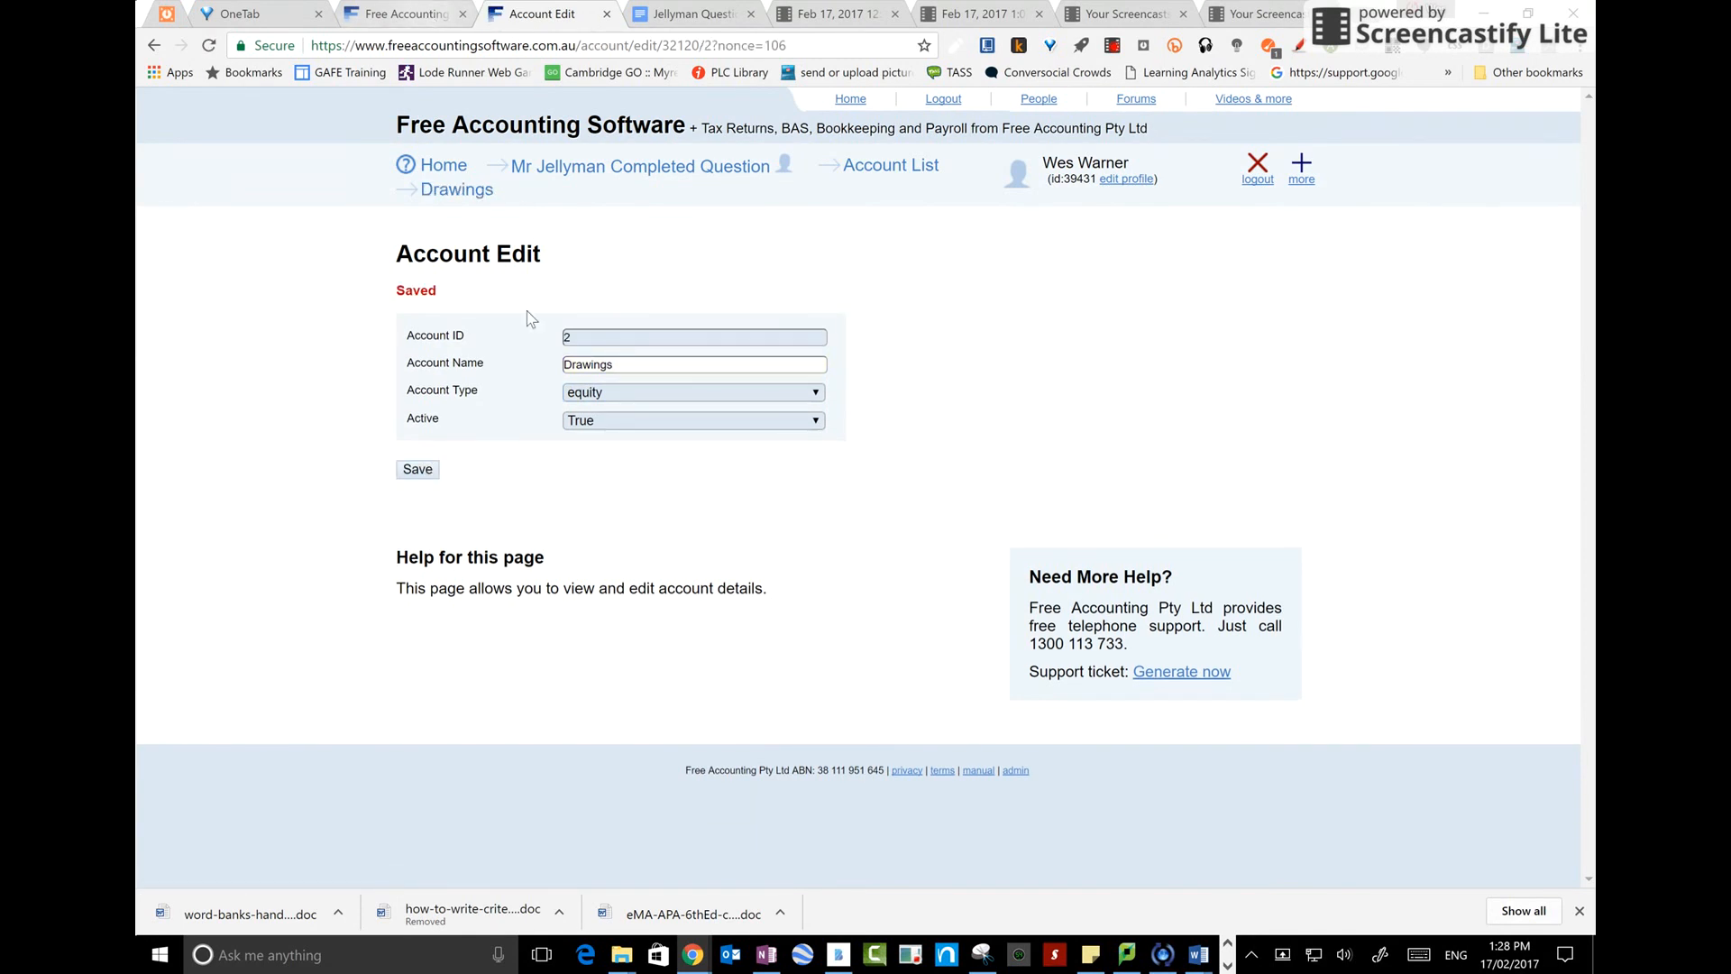
# Reload the Payable Worksheet and start a Cash Payment to cash dated 03/01/2017
pyautogui.click(375, 14)
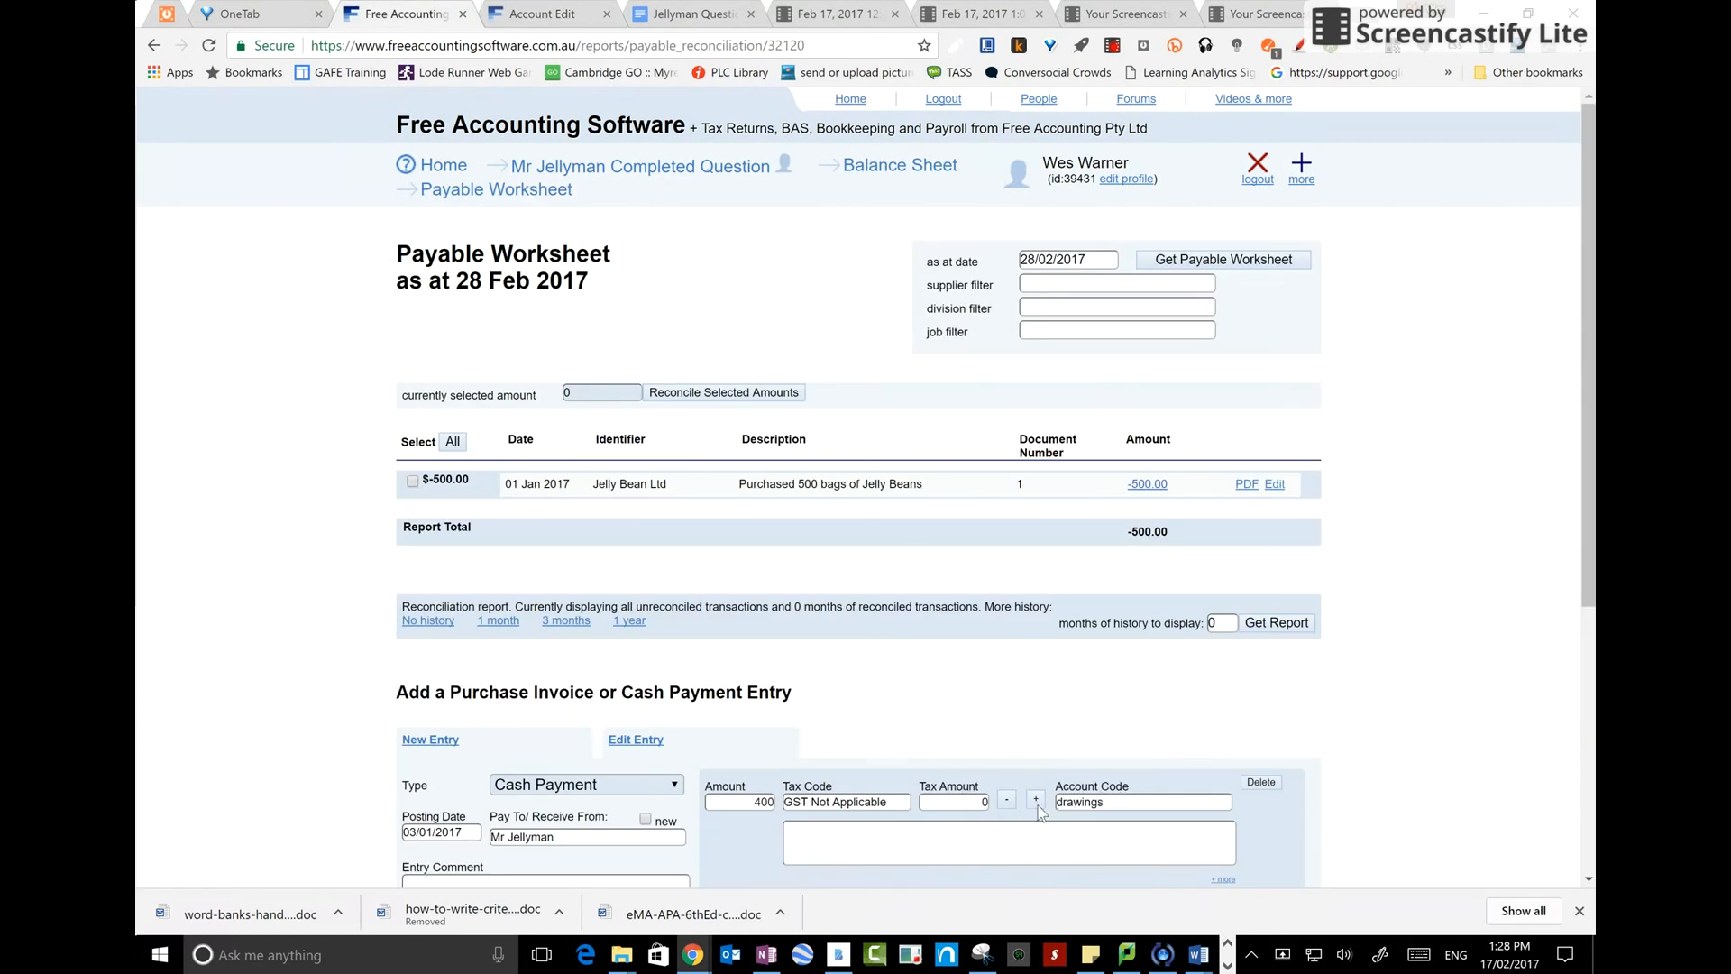
pyautogui.click(752, 47)
pyautogui.press('Return')
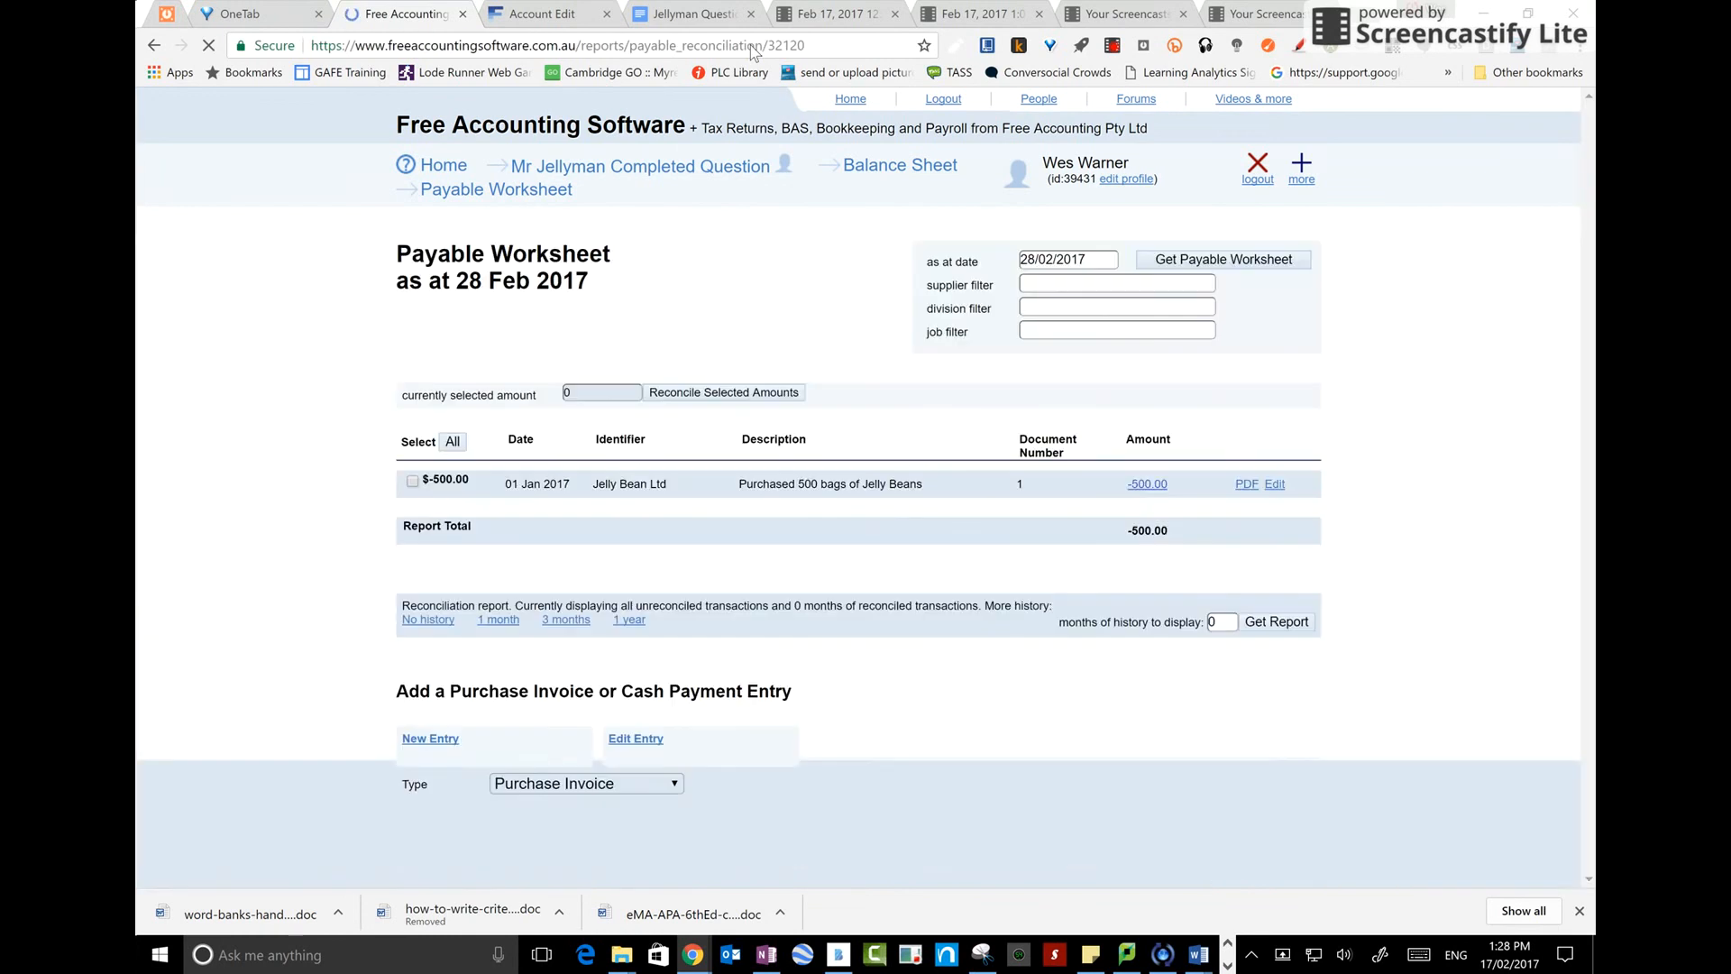
pyautogui.scroll(-3, 640, 234)
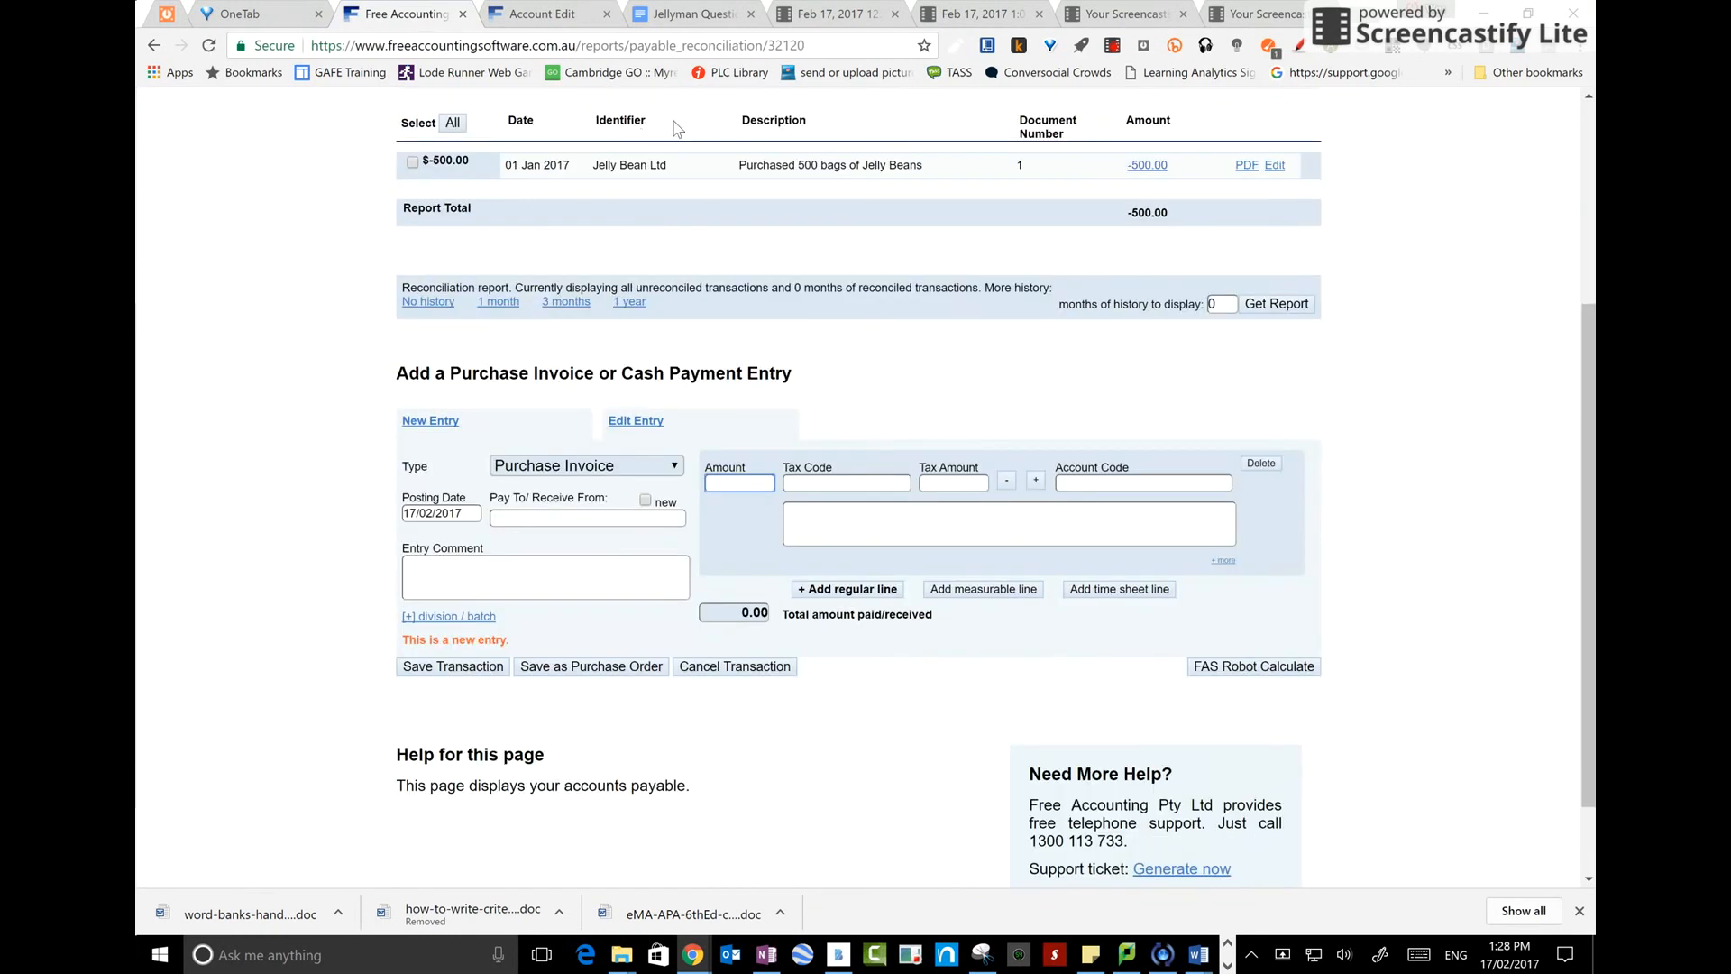
pyautogui.click(610, 476)
pyautogui.click(597, 505)
pyautogui.click(542, 516)
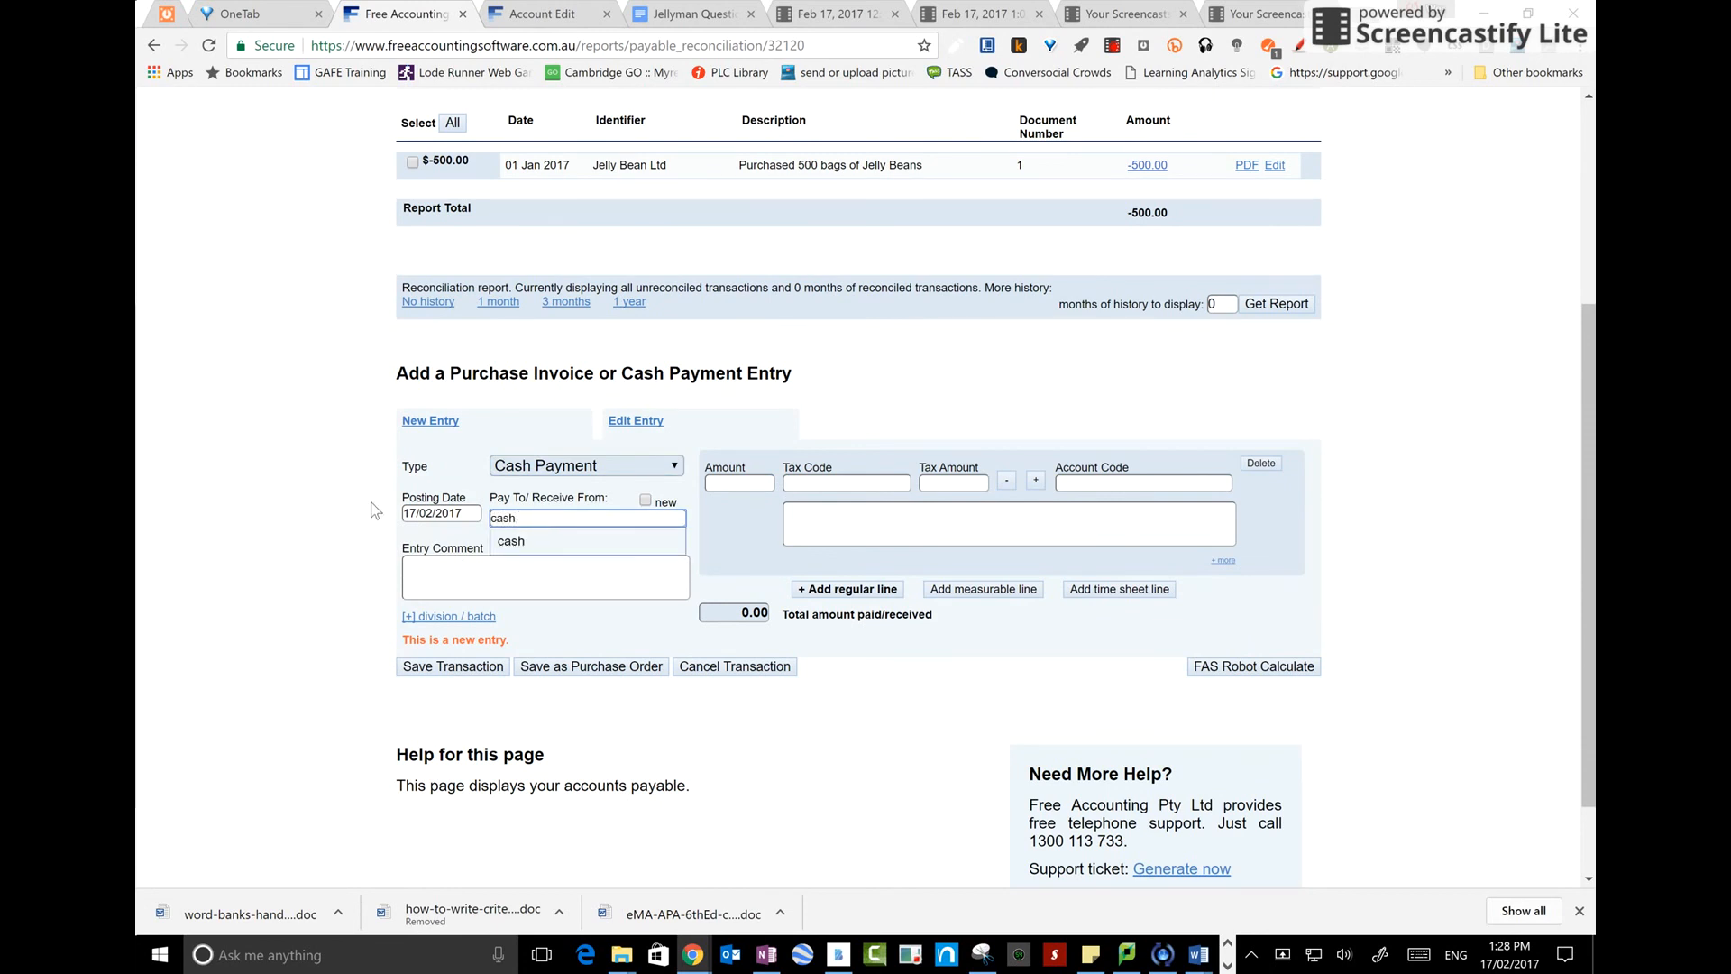
pyautogui.click(432, 512)
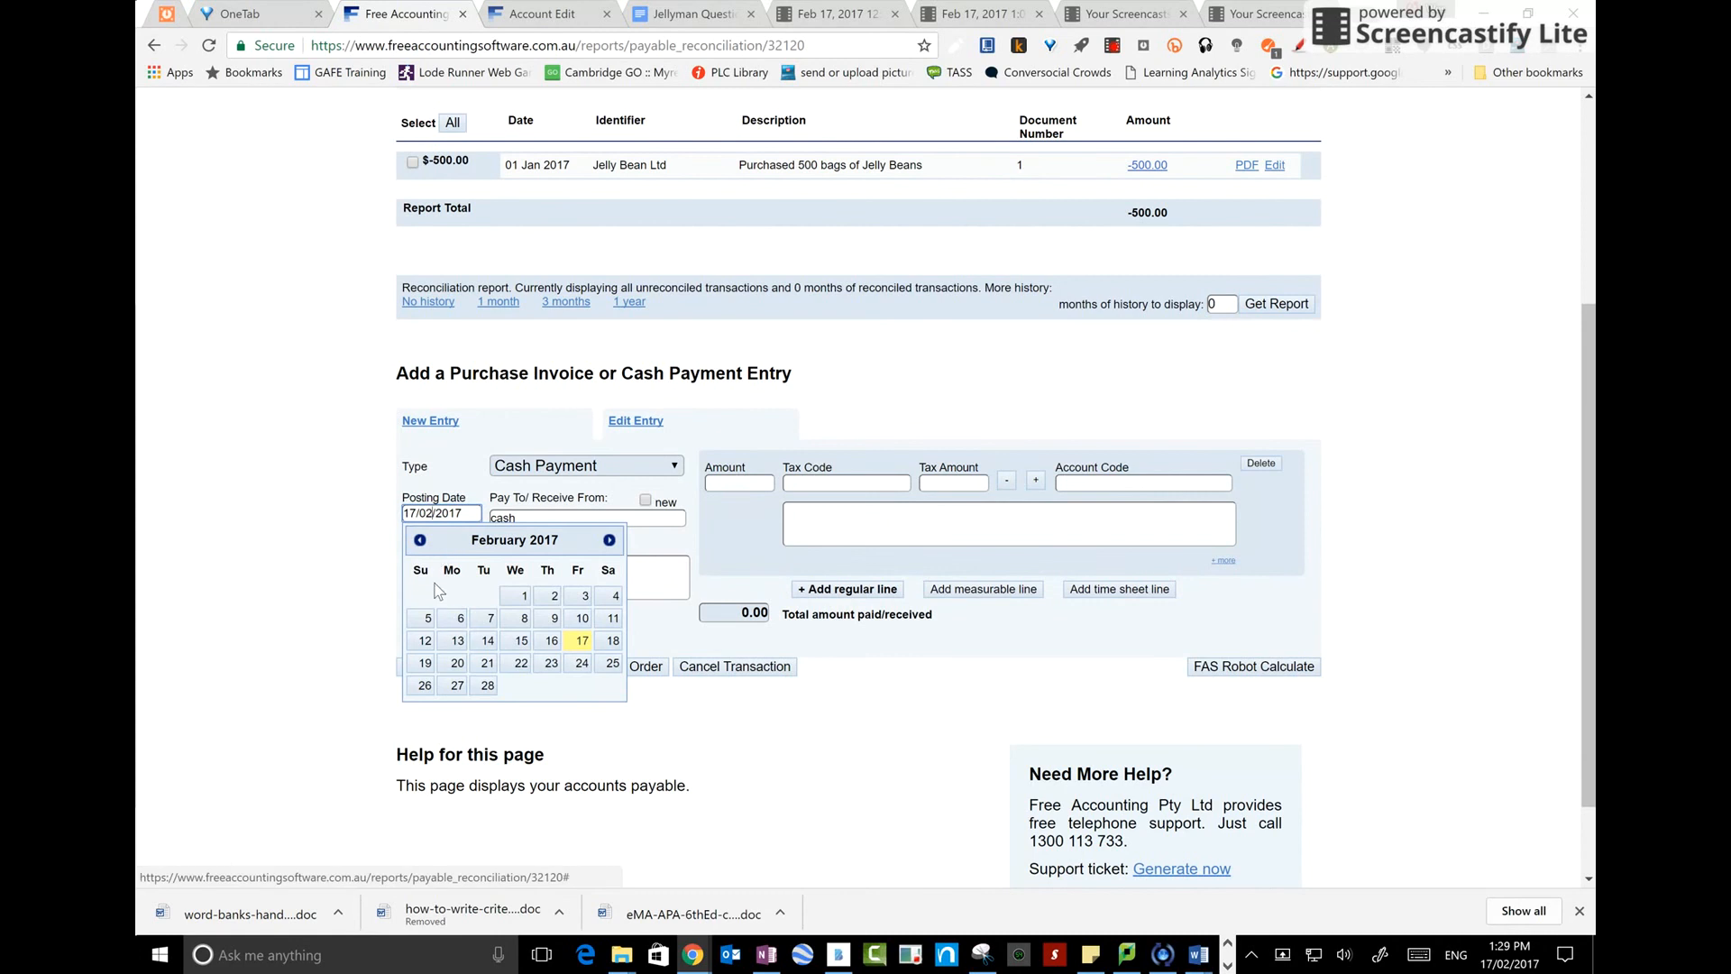
pyautogui.click(419, 539)
pyautogui.click(480, 596)
# Enter a line of 400 with tax code GST Not Applicable and account code Drawings
pyautogui.click(744, 484)
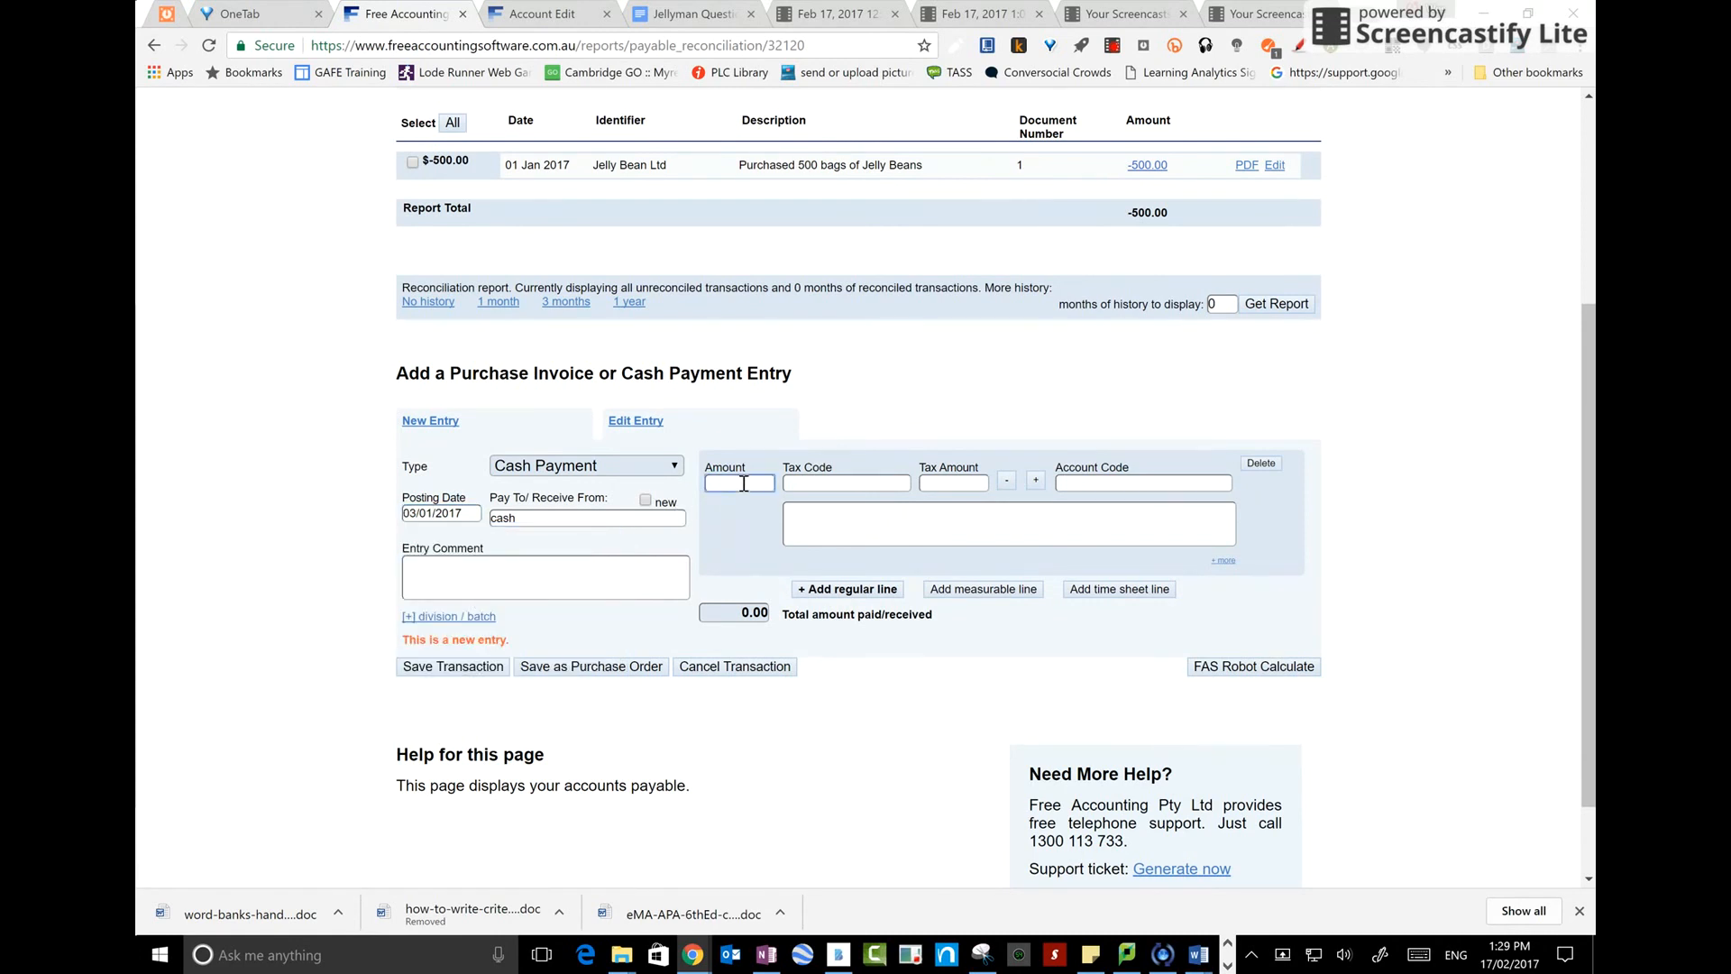
pyautogui.press('BackSpace')
pyautogui.press('BackSpace')
pyautogui.write('00')
pyautogui.press('Tab')
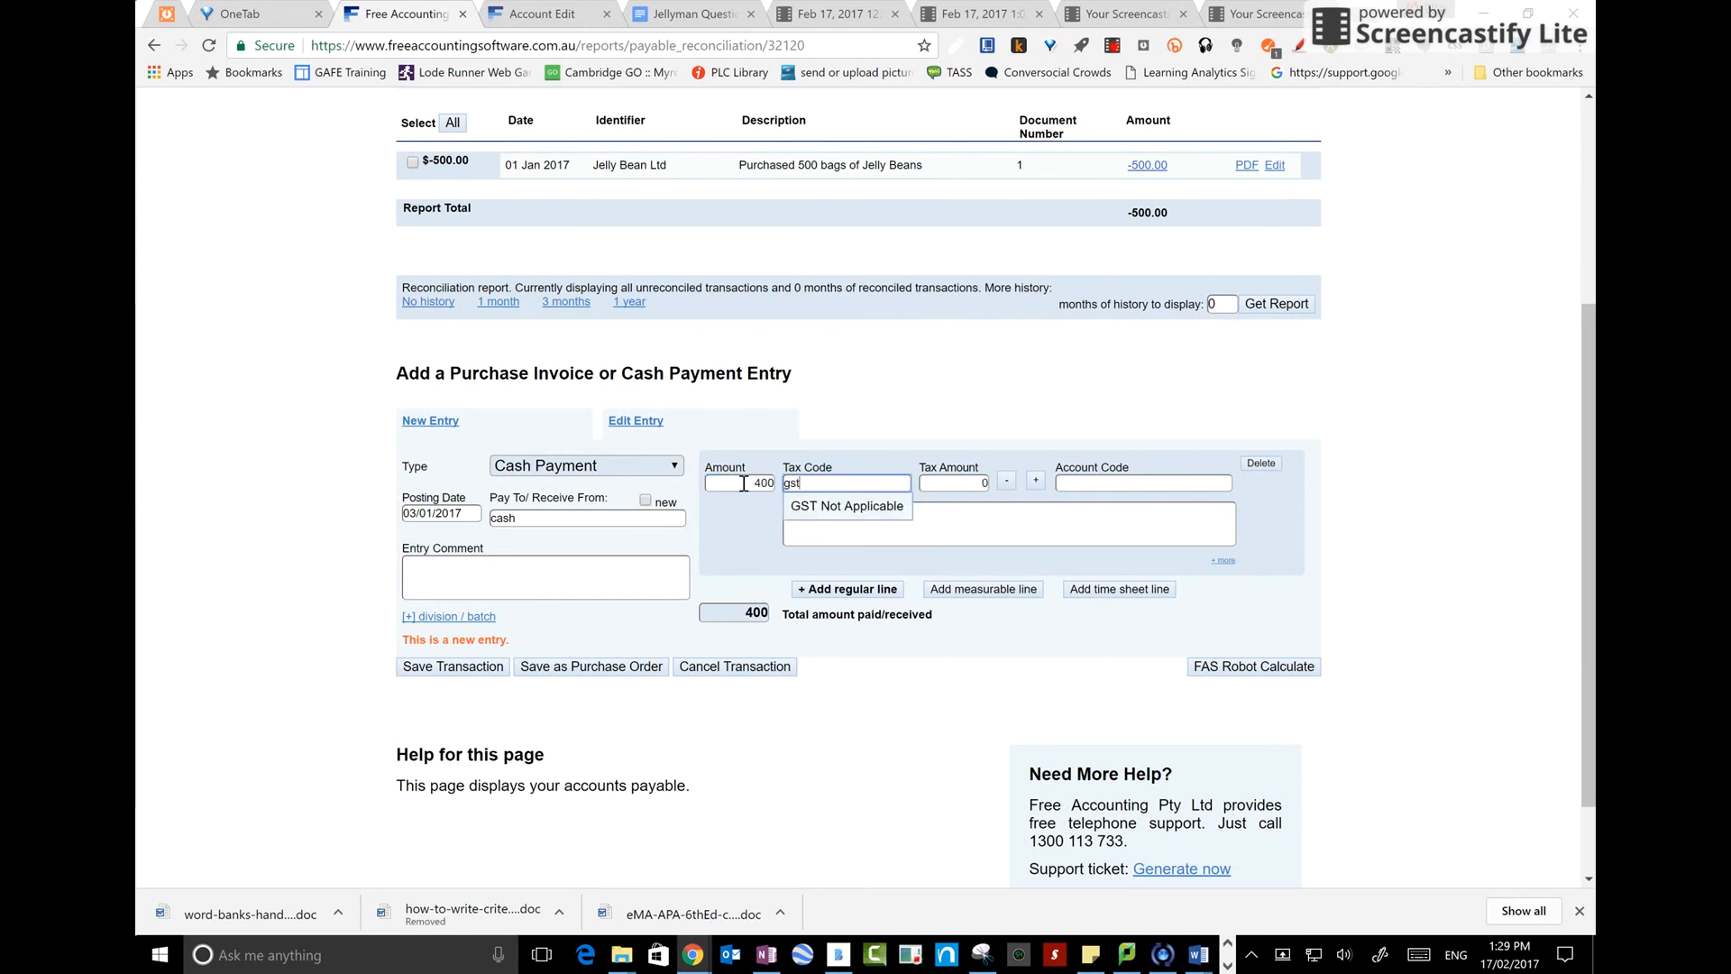
pyautogui.press('Tab')
pyautogui.press('Tab')
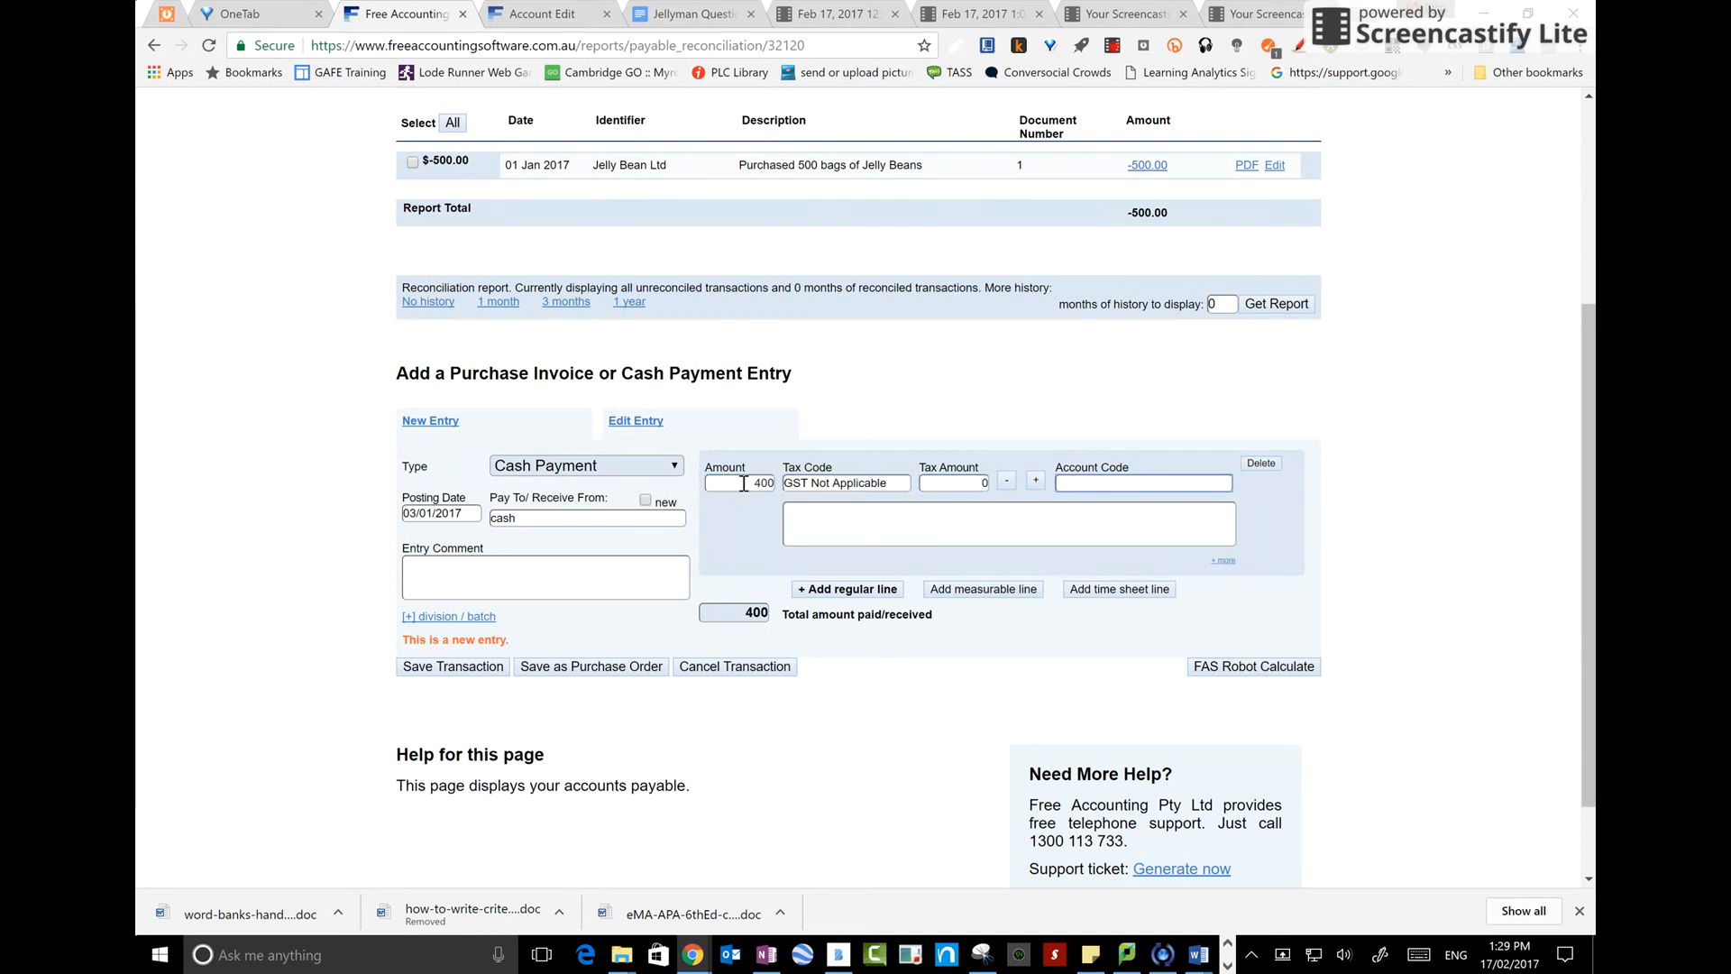
pyautogui.write('draw')
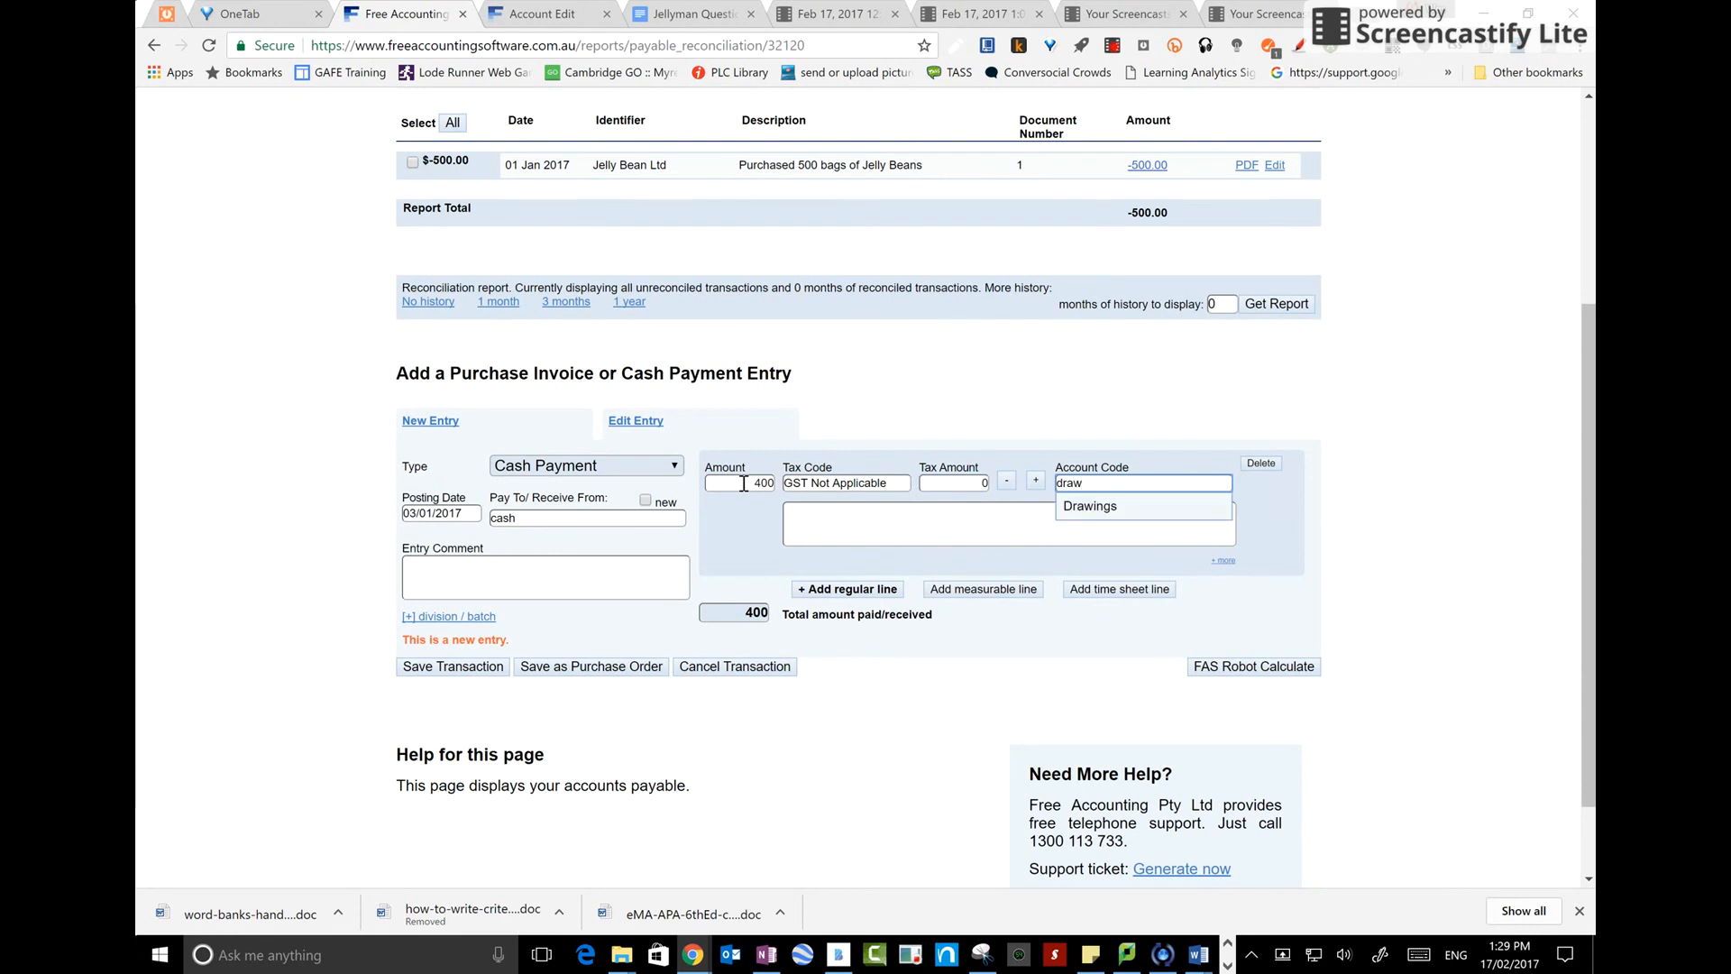
pyautogui.press('Tab')
# Add the entry comment "owner withdrew cash for personal use" and save the transaction
pyautogui.click(493, 576)
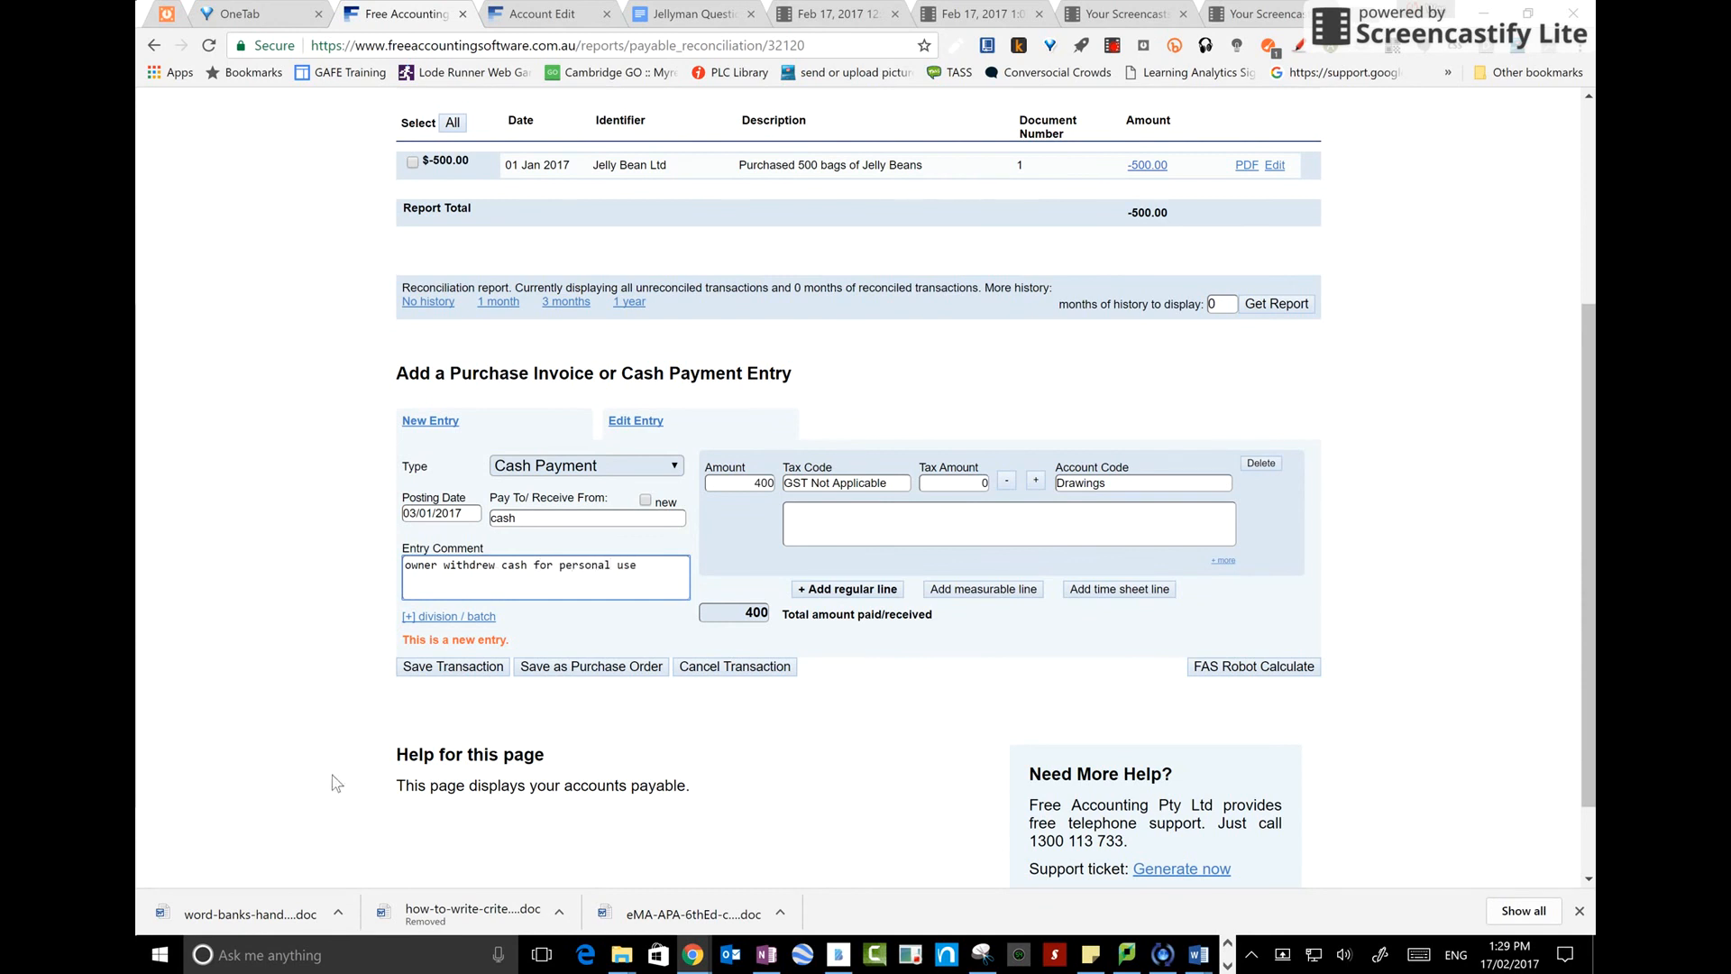
pyautogui.click(449, 671)
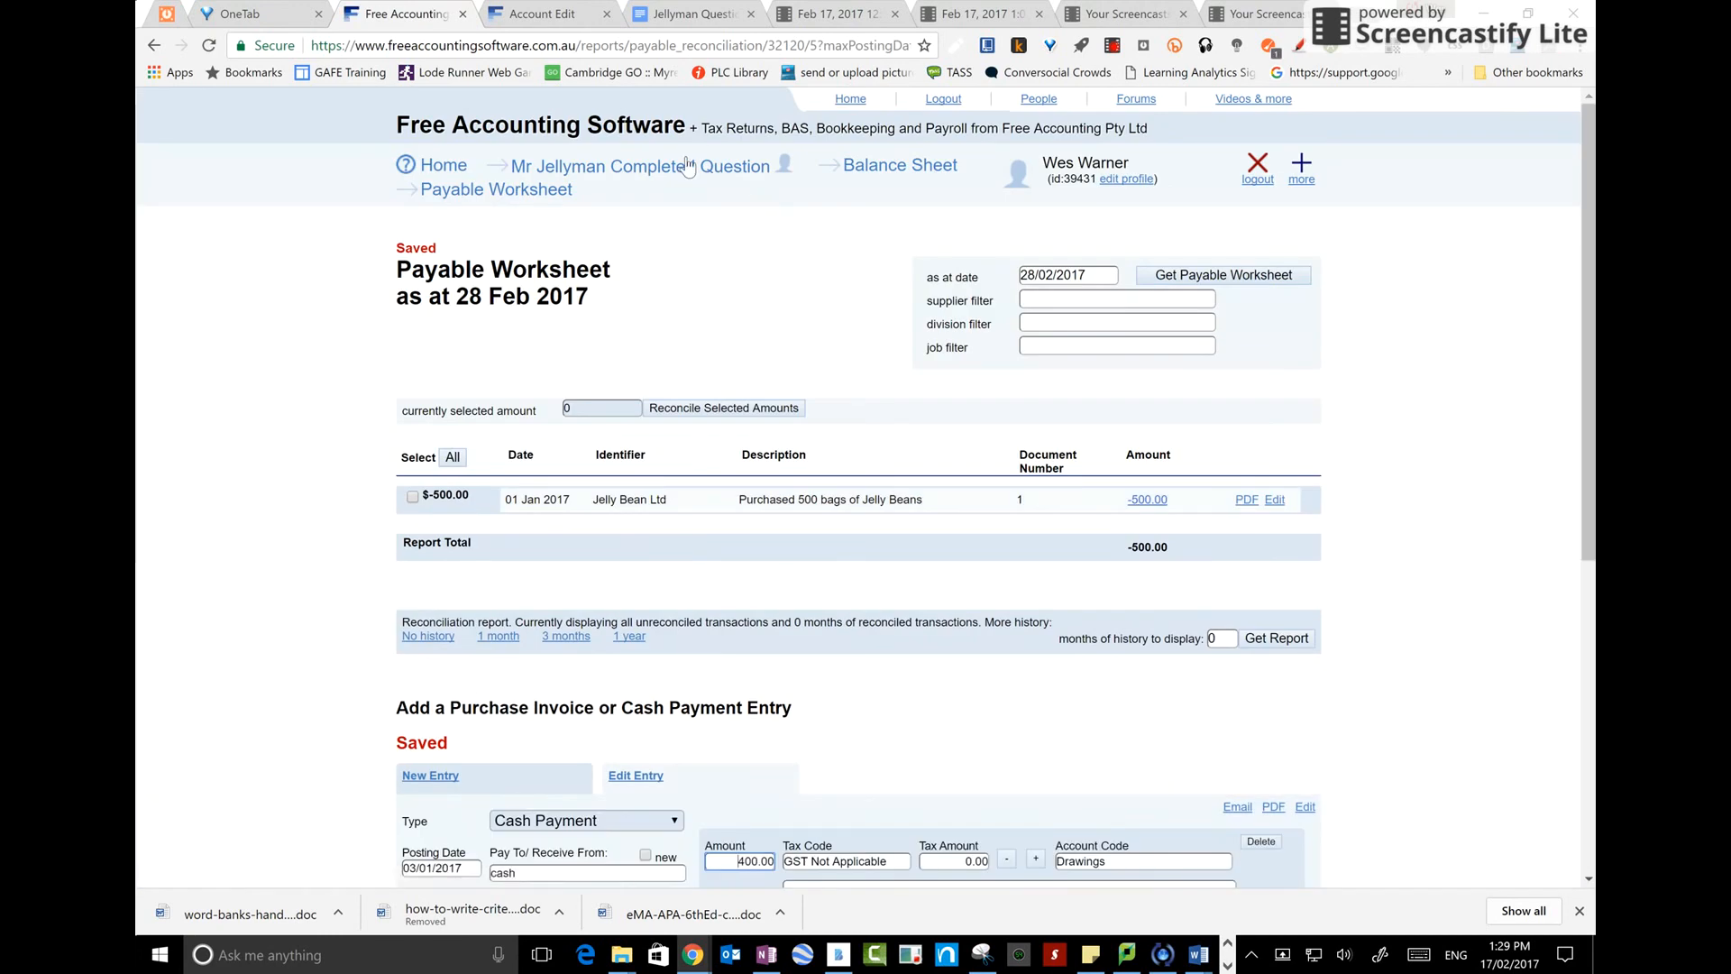
# Rerun the Profit and Loss report from 01/01/2017 to 28/02/2017 and review it
pyautogui.click(689, 167)
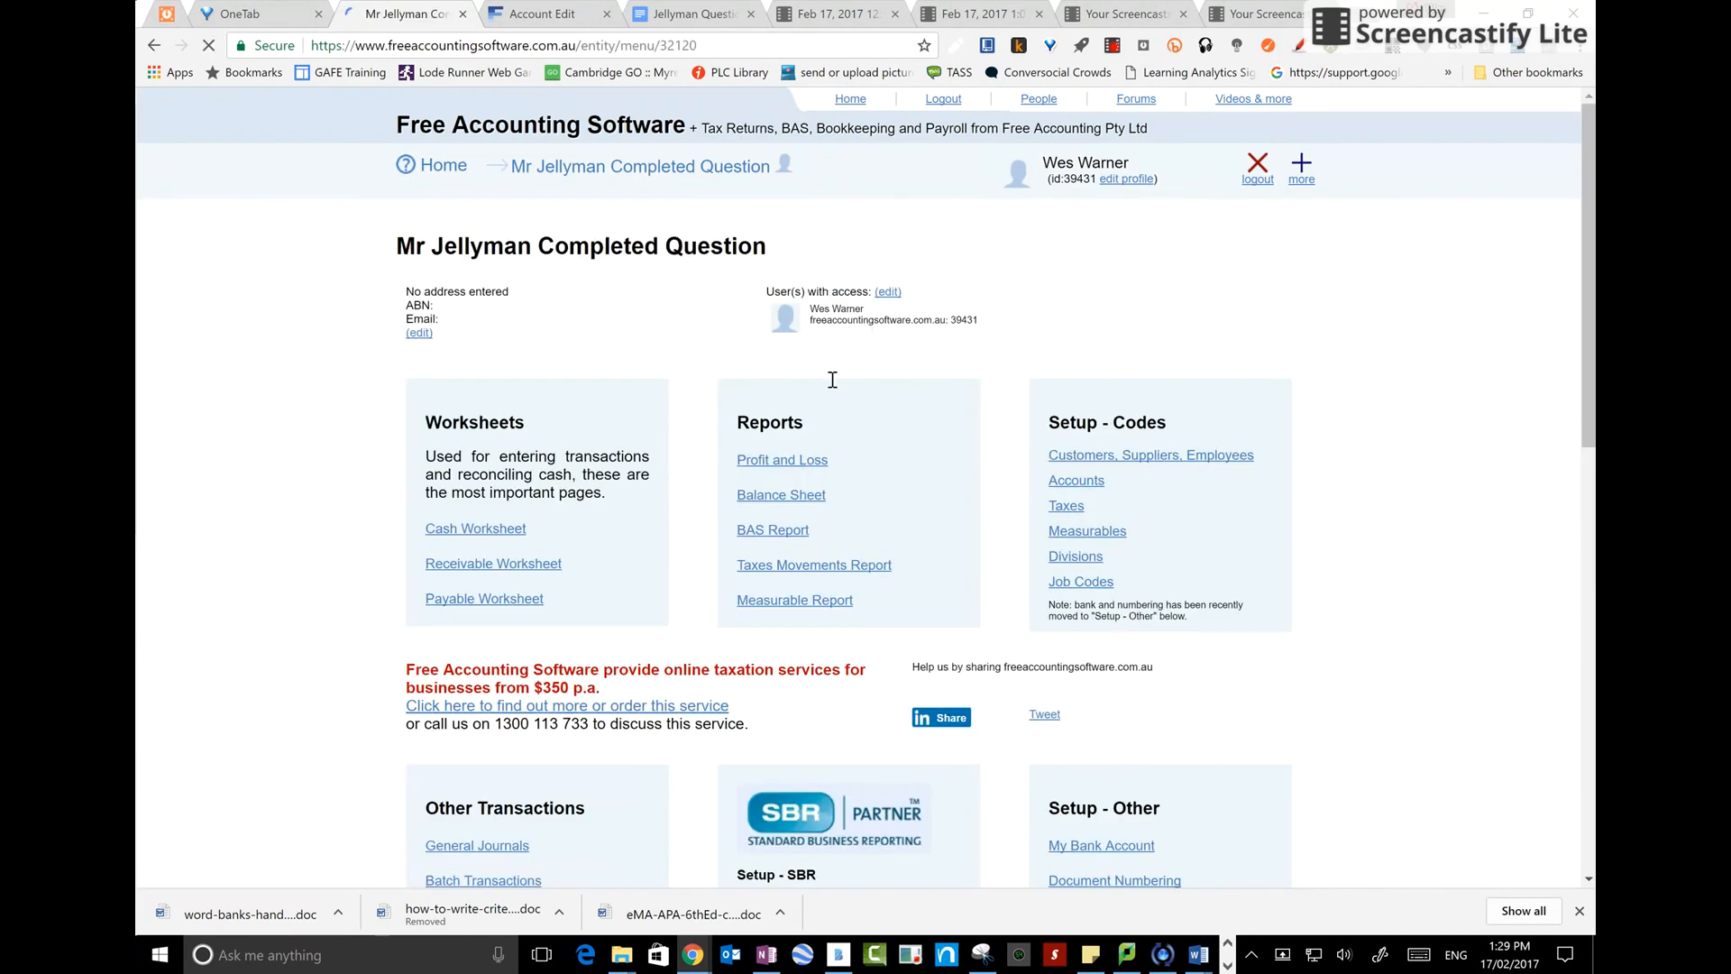
pyautogui.click(803, 462)
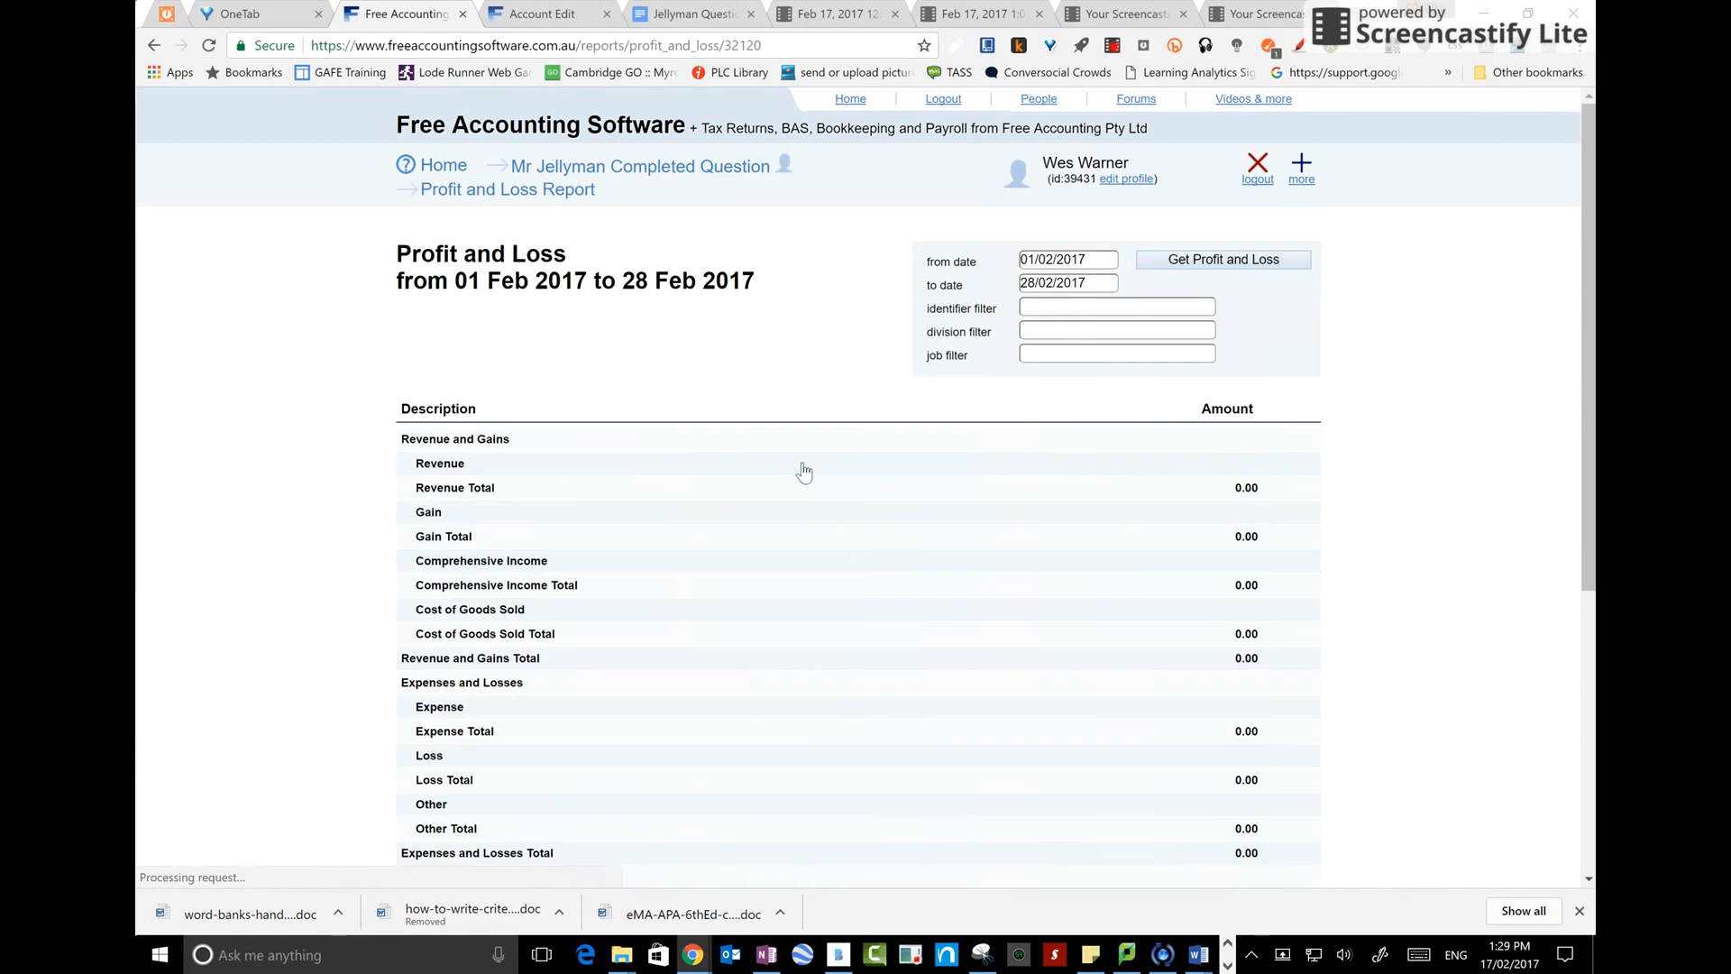
pyautogui.click(1111, 259)
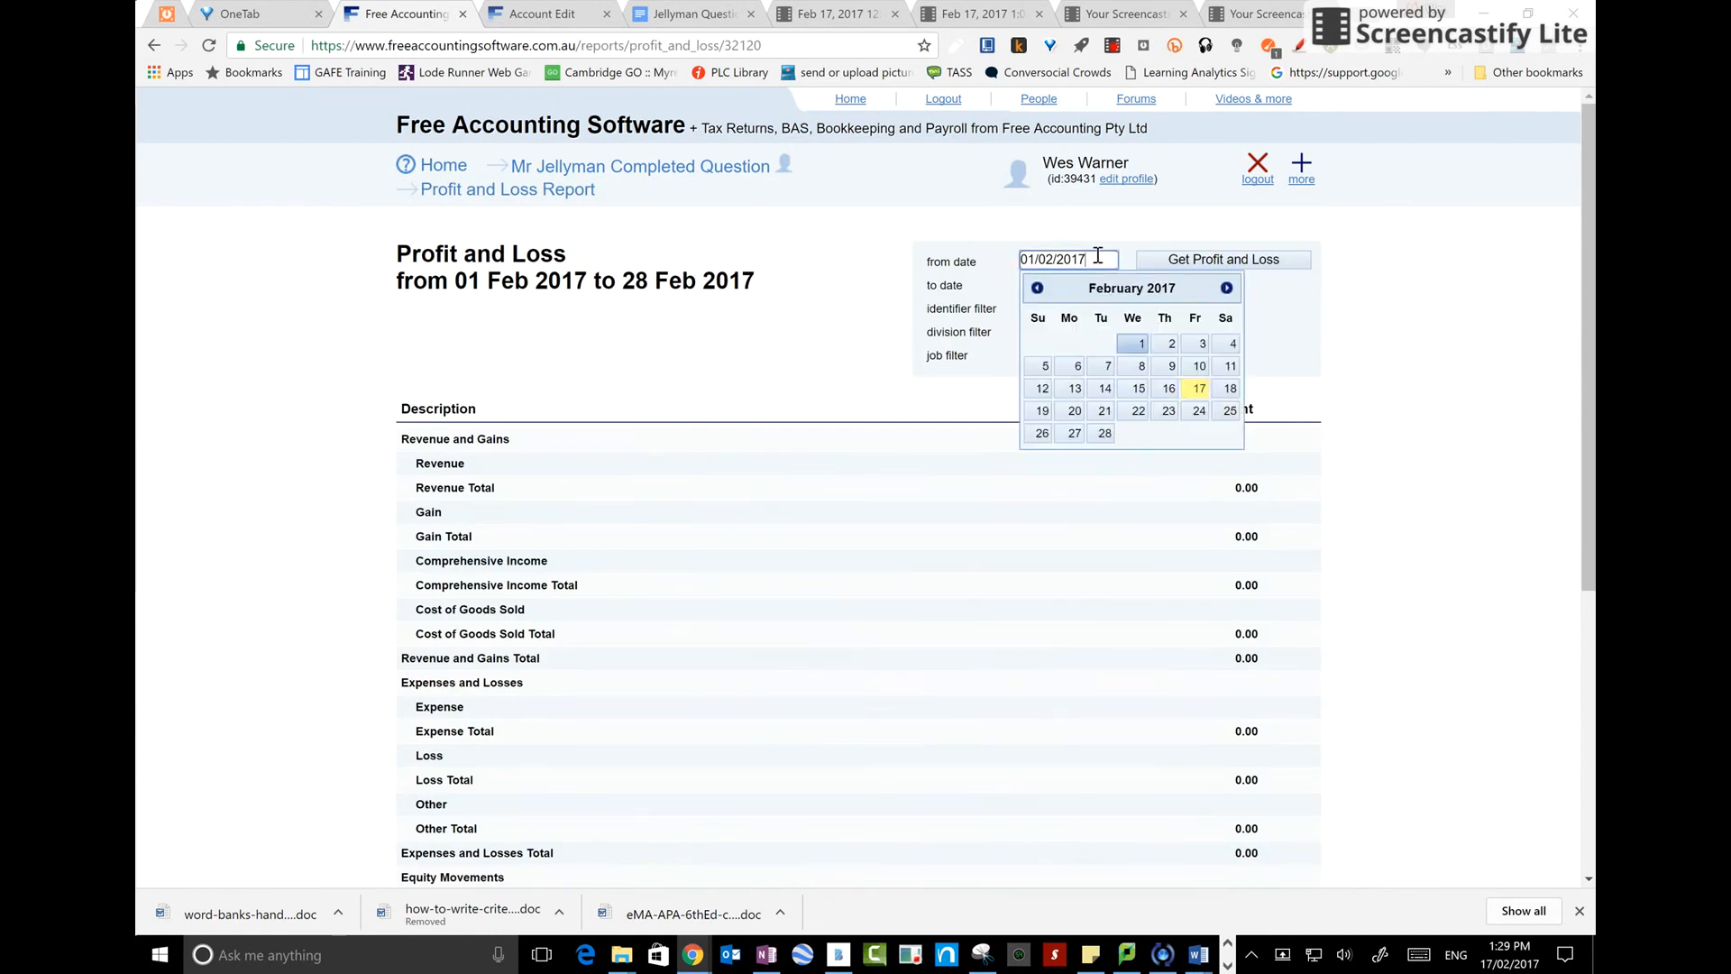
pyautogui.click(1037, 288)
pyautogui.click(1038, 342)
pyautogui.click(1224, 259)
pyautogui.scroll(-4, 1017, 749)
pyautogui.scroll(4, 1017, 704)
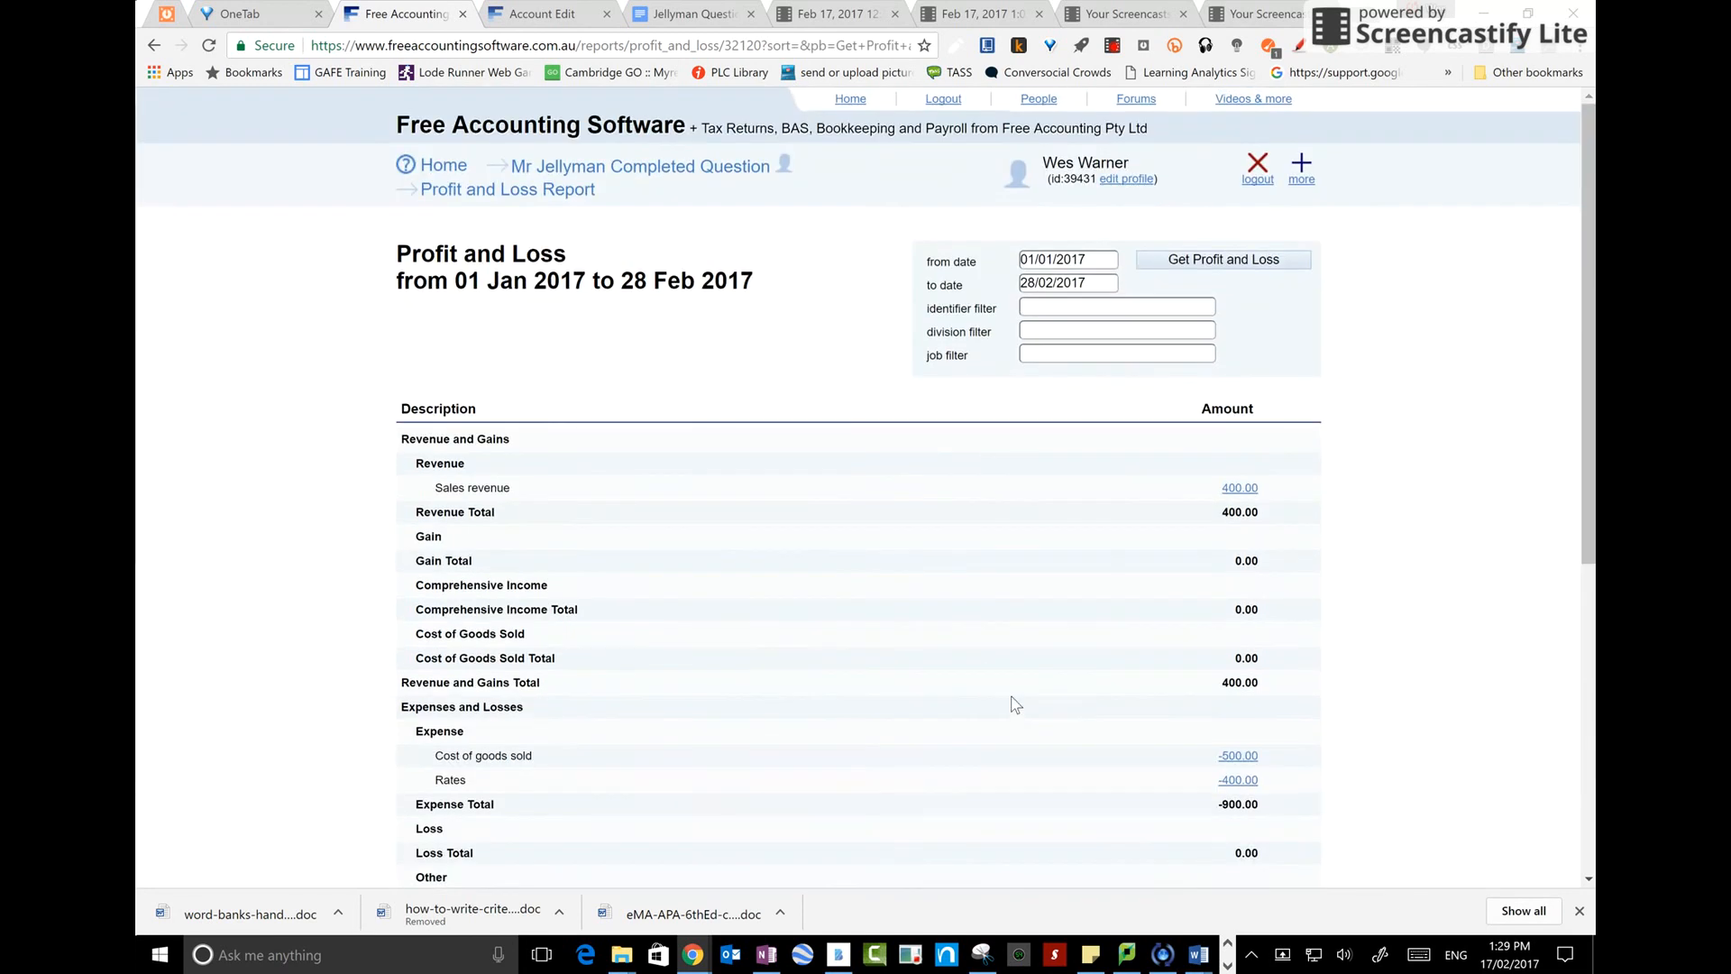
# Open the Balance Sheet report and review the equity lines
pyautogui.click(715, 171)
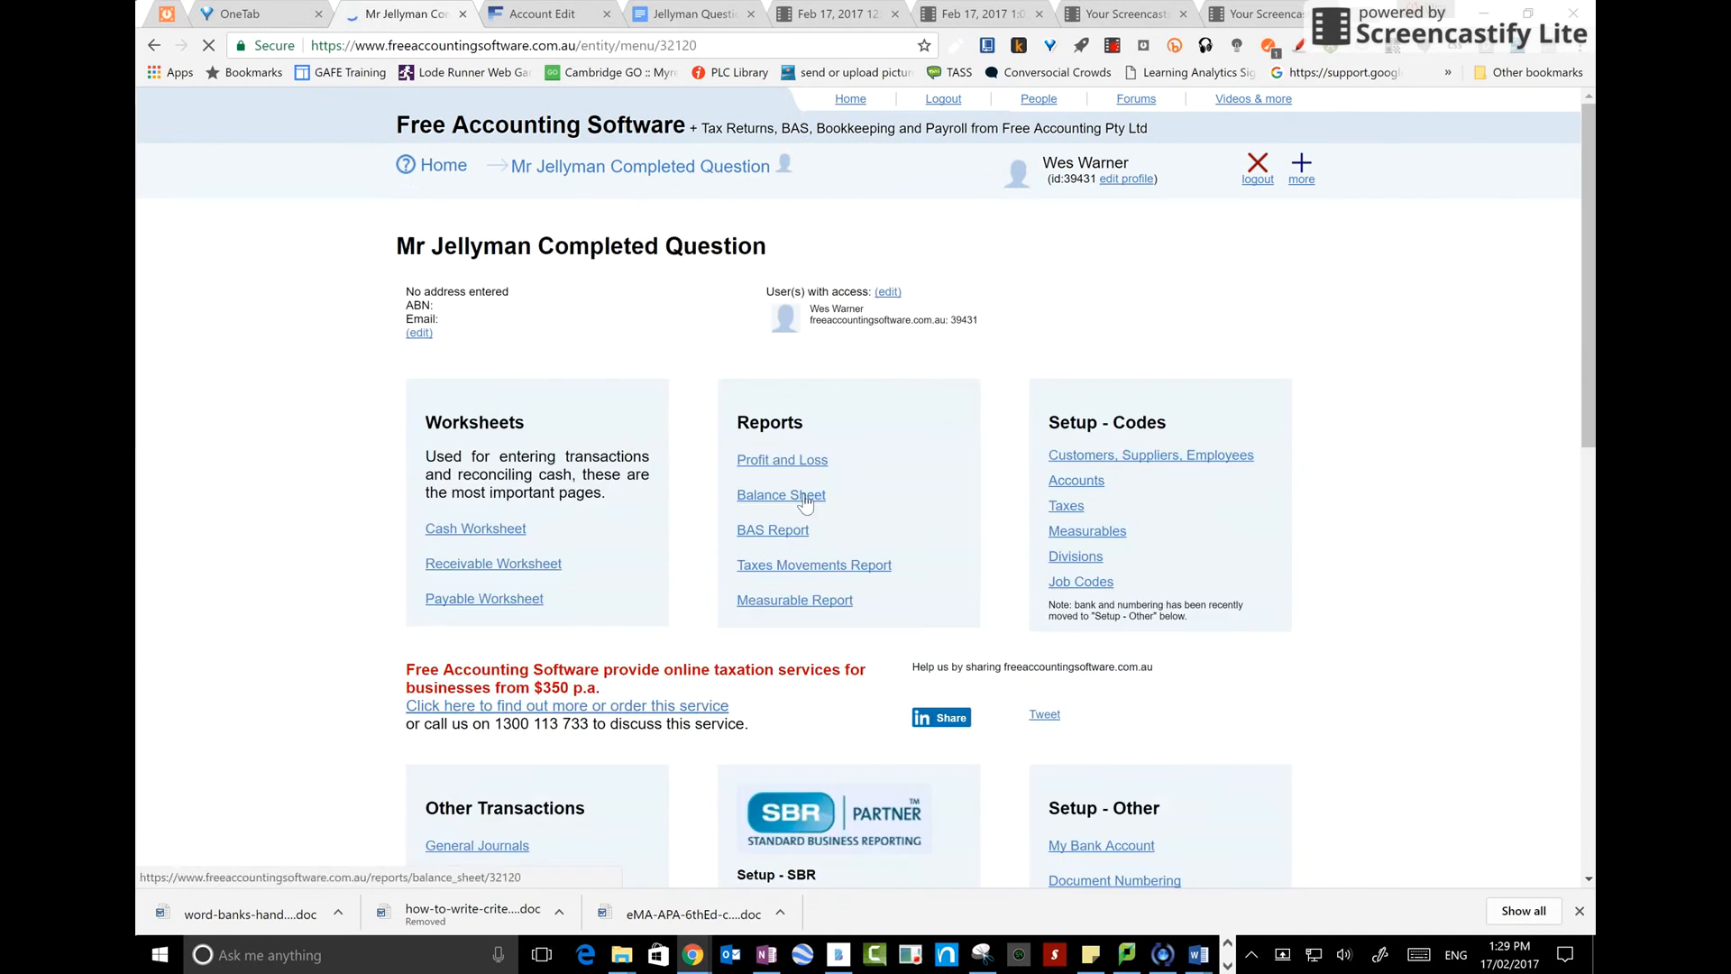
pyautogui.click(803, 496)
pyautogui.scroll(-2, 841, 553)
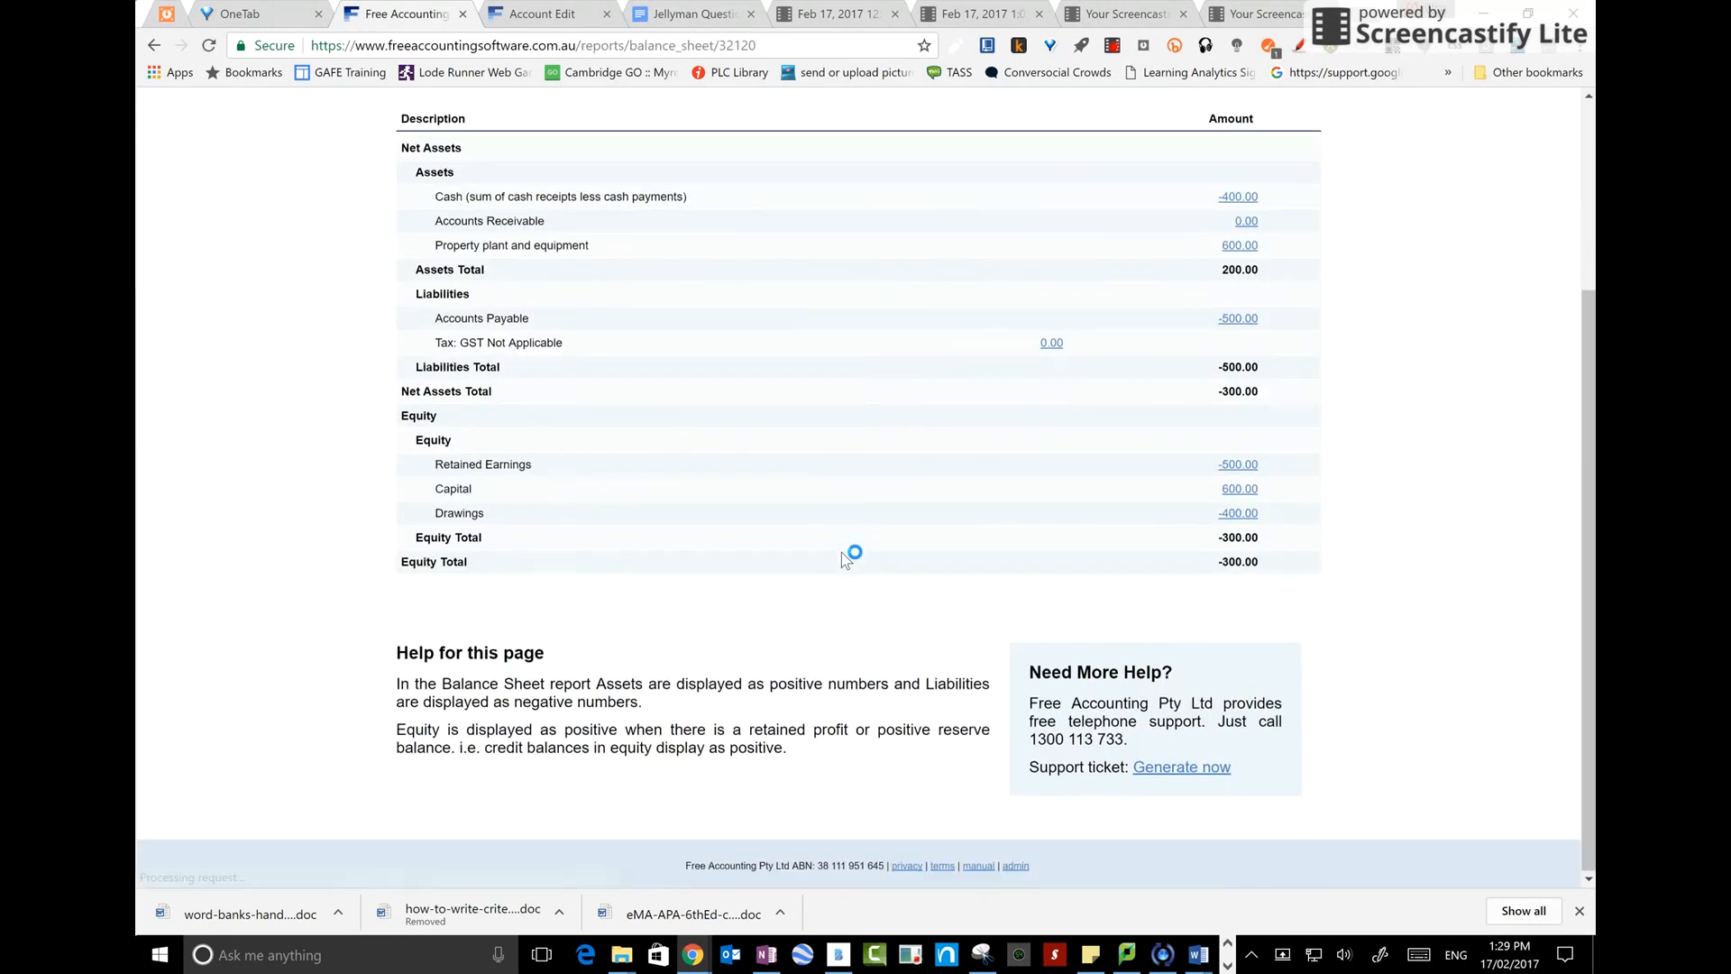